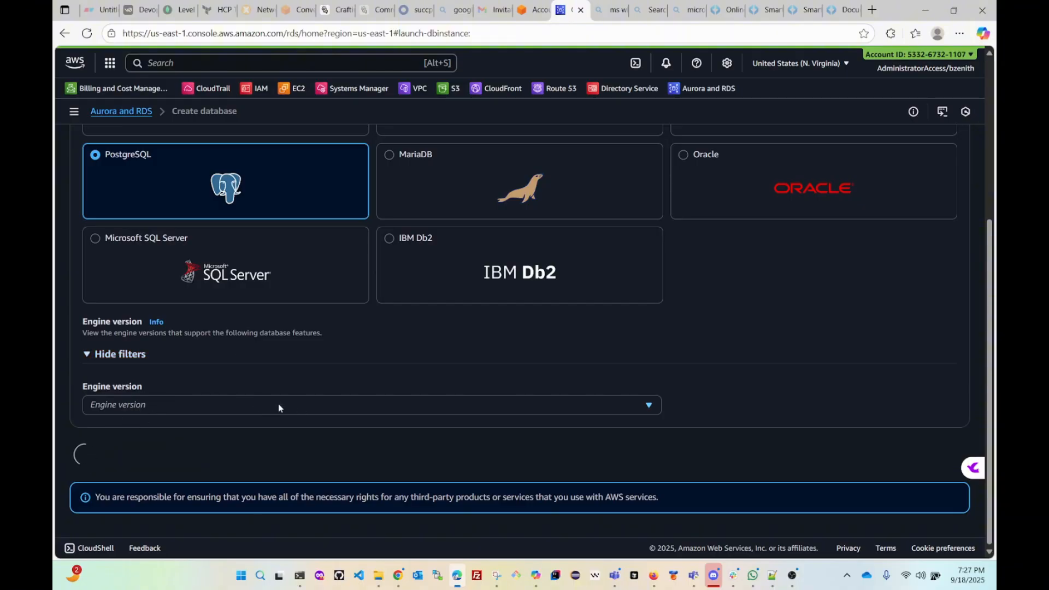
Turn off the Multi-AZ DB cluster version filter and look through the available PostgreSQL engine versions.
scroll(292, 381, down, 1)
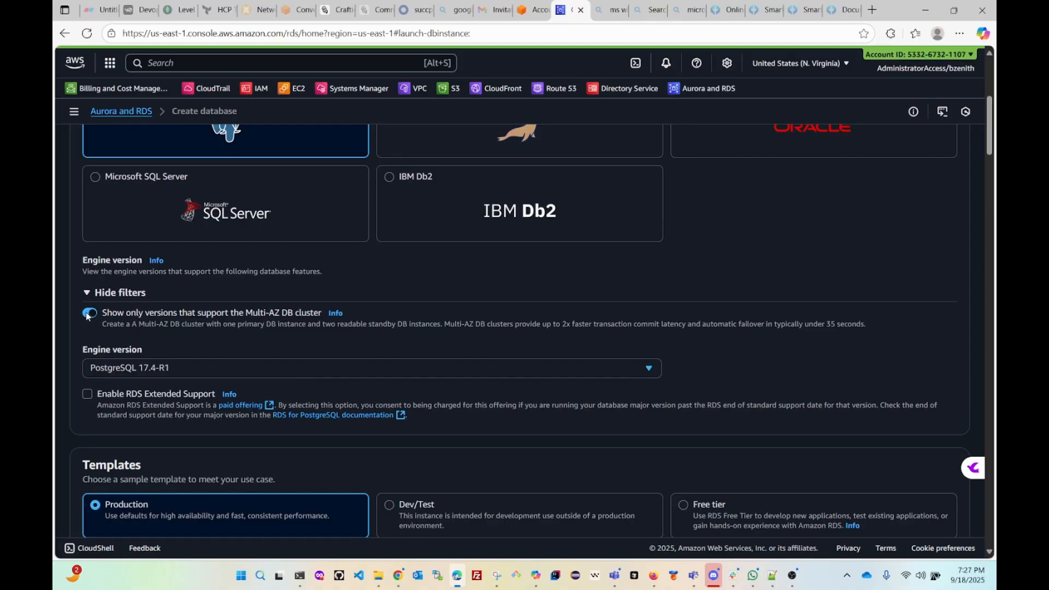
click(85, 313)
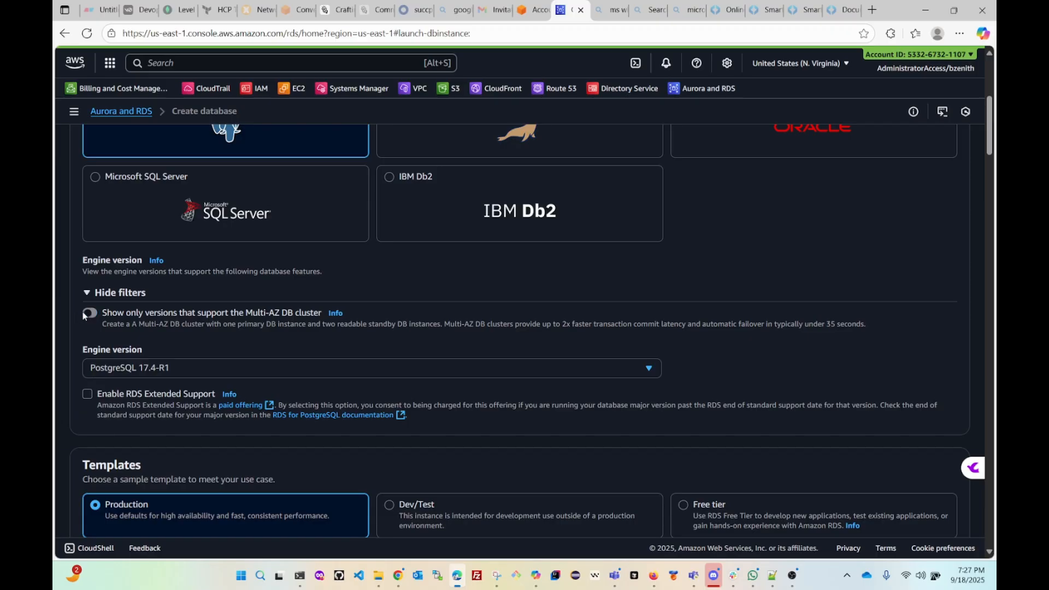
click(176, 368)
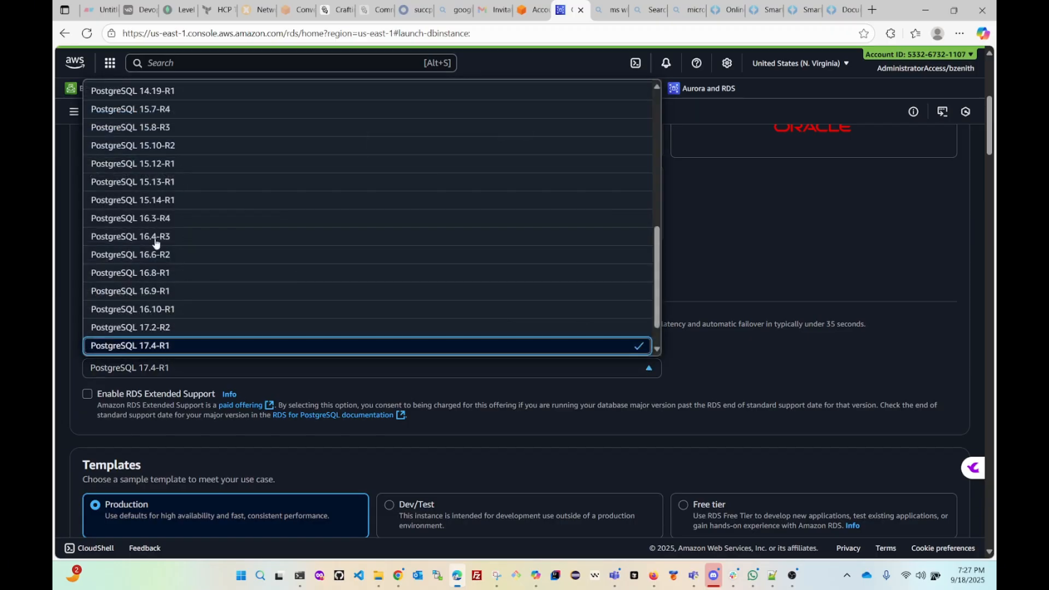
scroll(155, 196, up, 3)
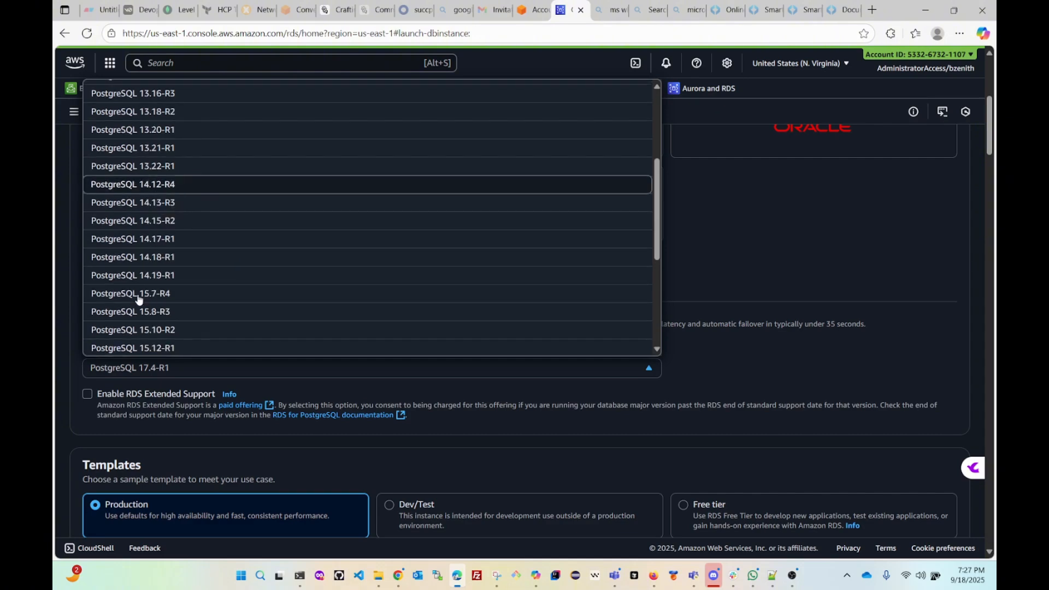
click(856, 349)
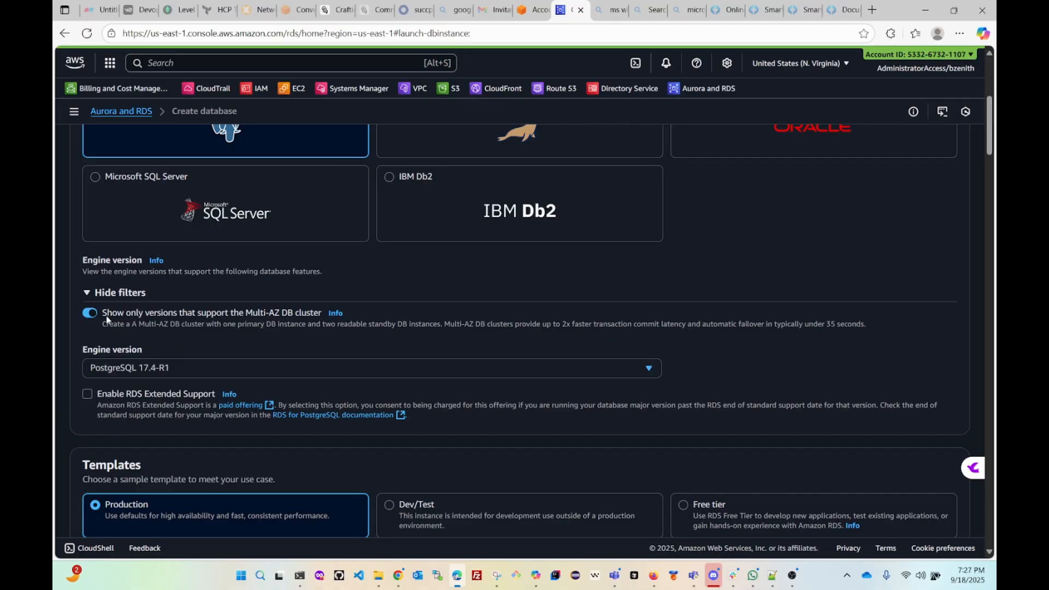
Check the engine version list with the Multi-AZ DB cluster filter on, and switch the filter off.
click(198, 371)
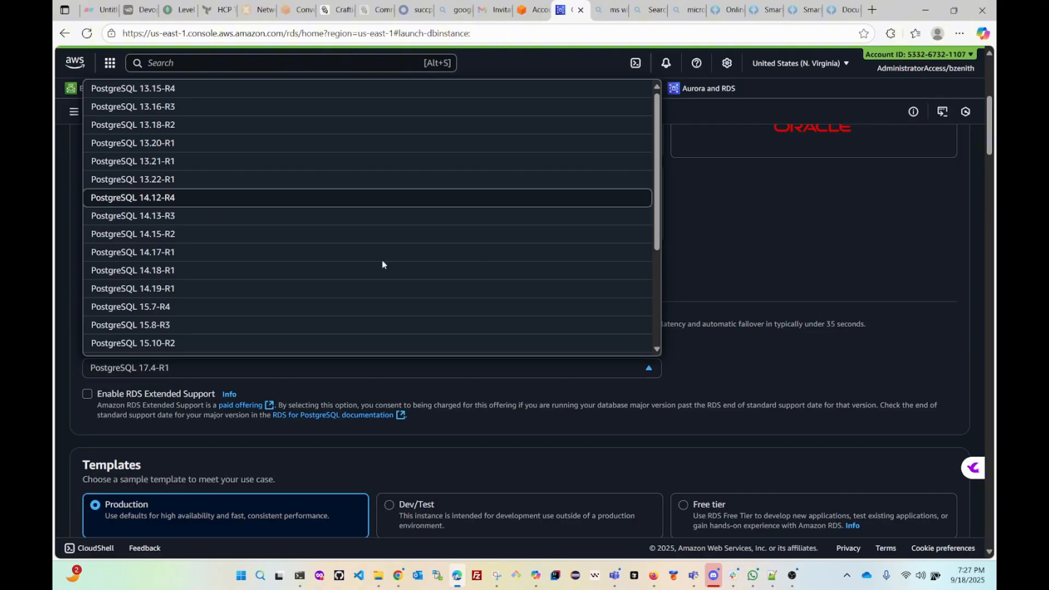
click(702, 264)
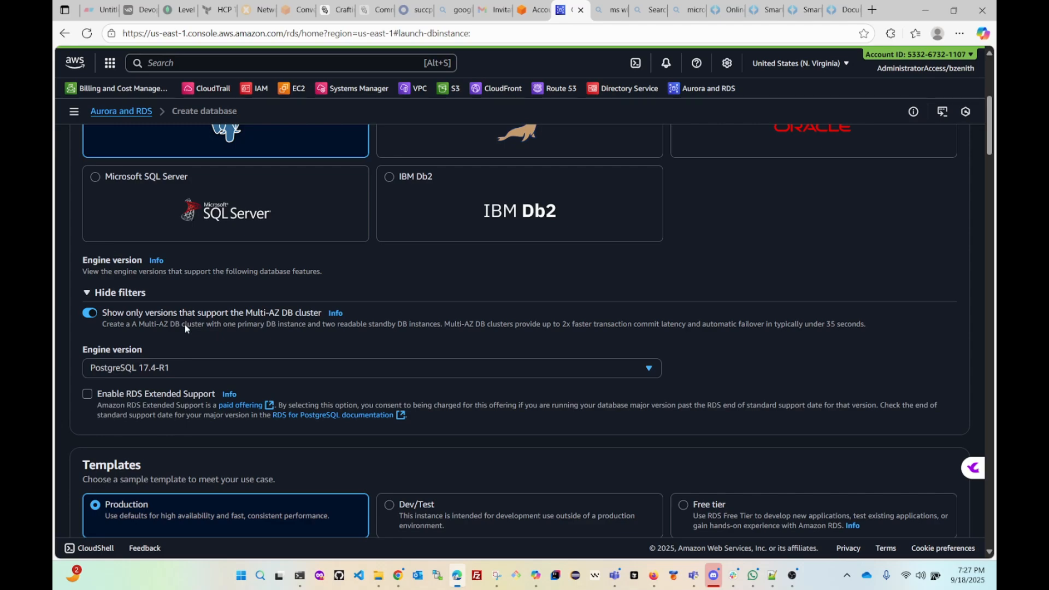
click(94, 315)
Choose the Dev/Test template for the database.
scroll(346, 339, down, 3)
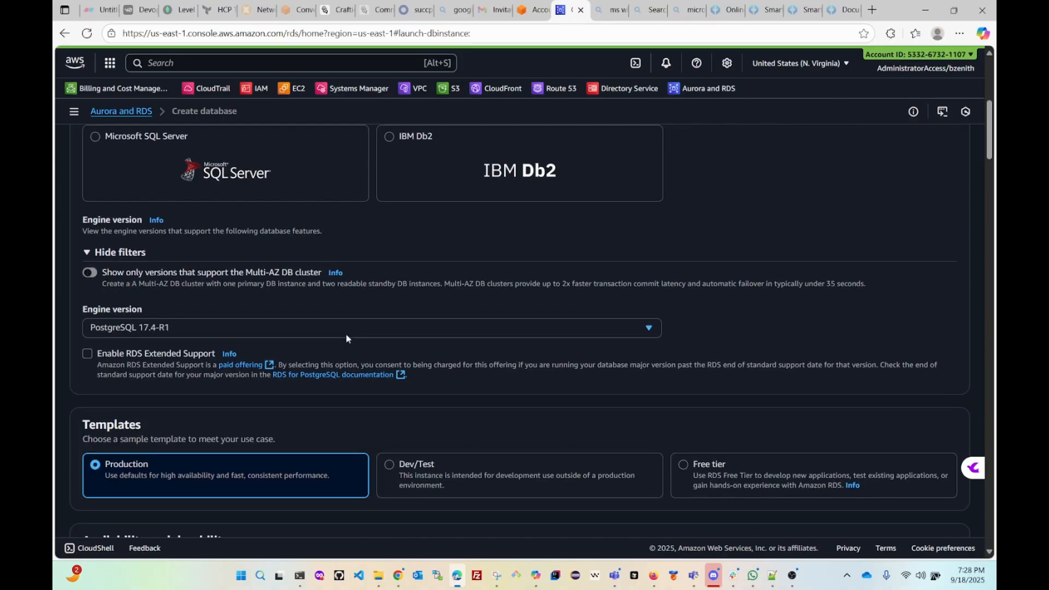
scroll(345, 339, down, 2)
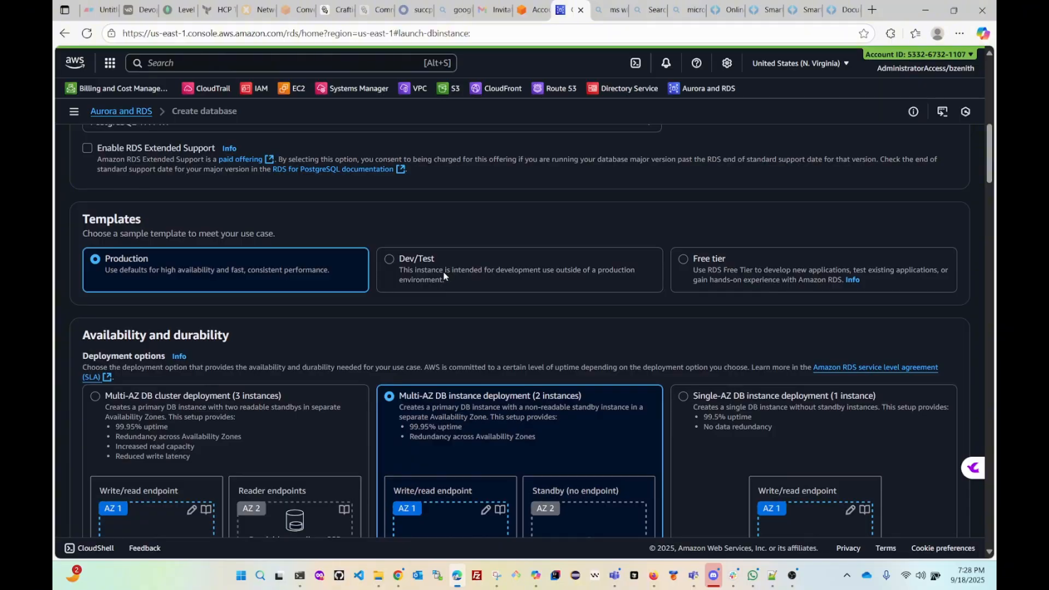
click(456, 274)
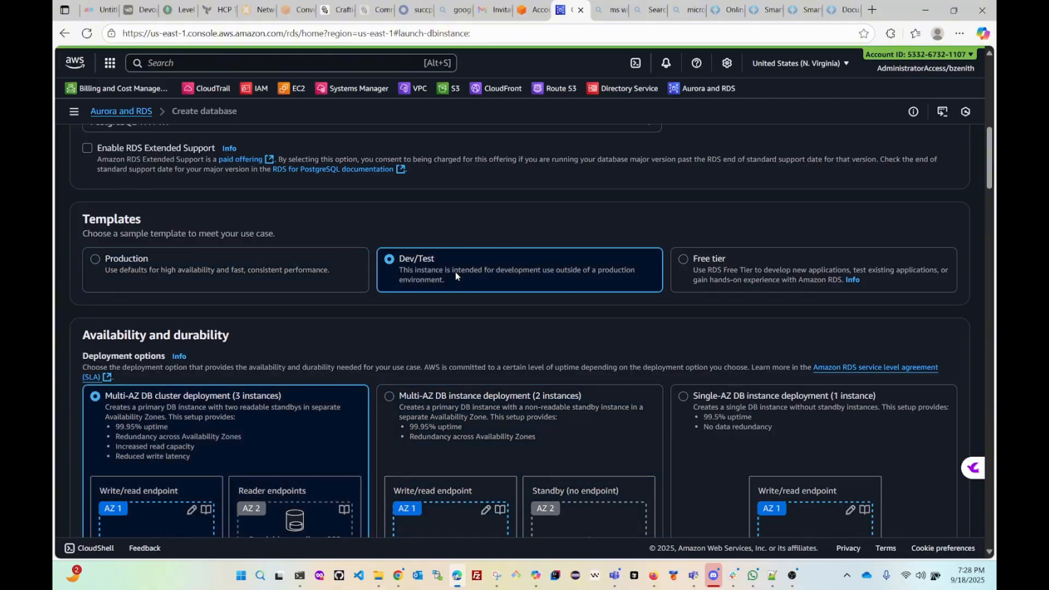
Compare the deployment options and choose Multi-AZ DB instance deployment (2 instances).
scroll(470, 258, down, 4)
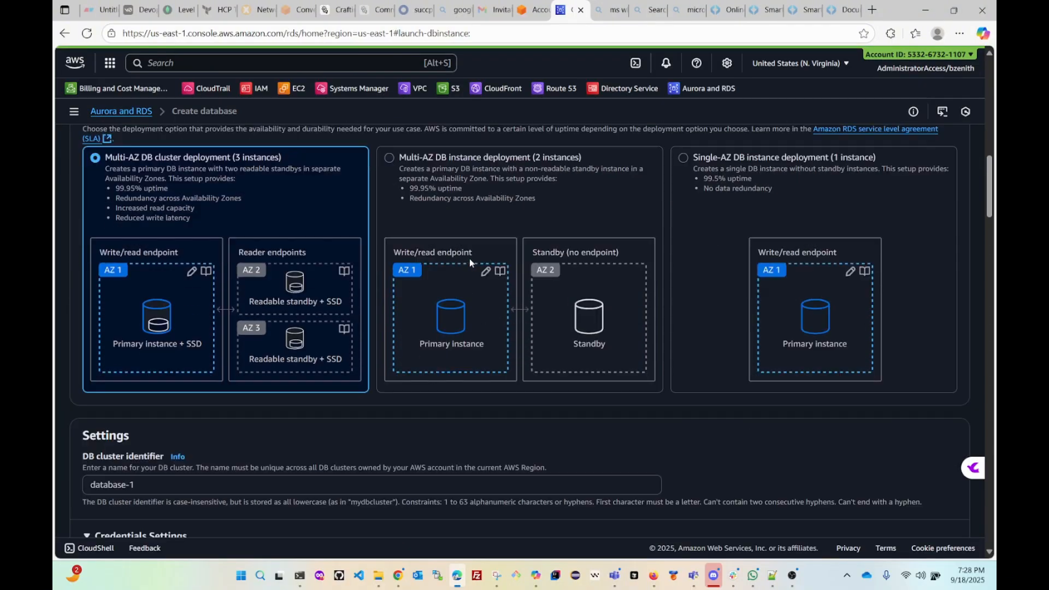
scroll(358, 268, up, 1)
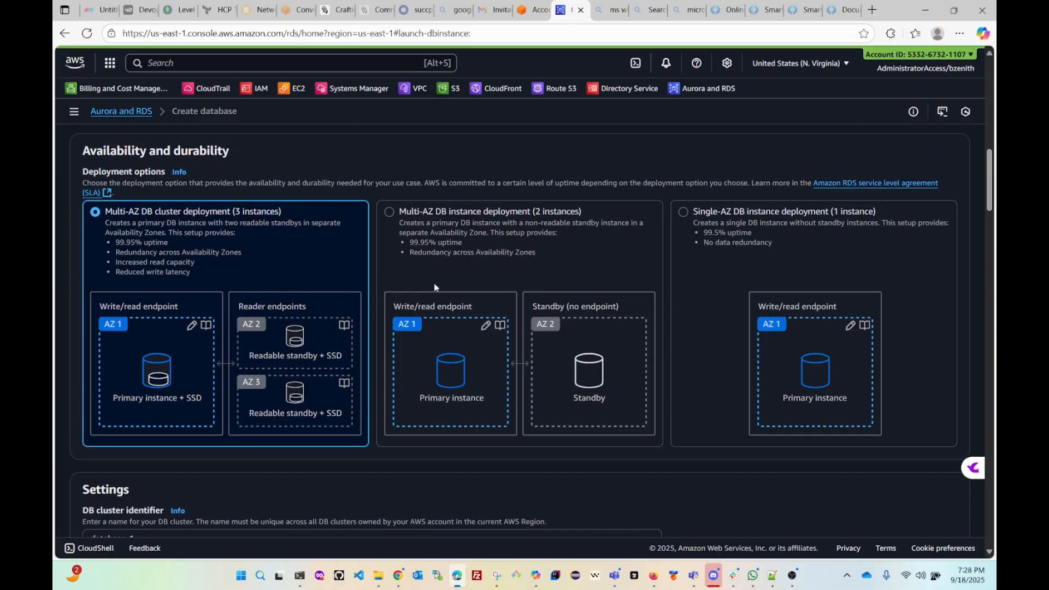
scroll(433, 283, up, 1)
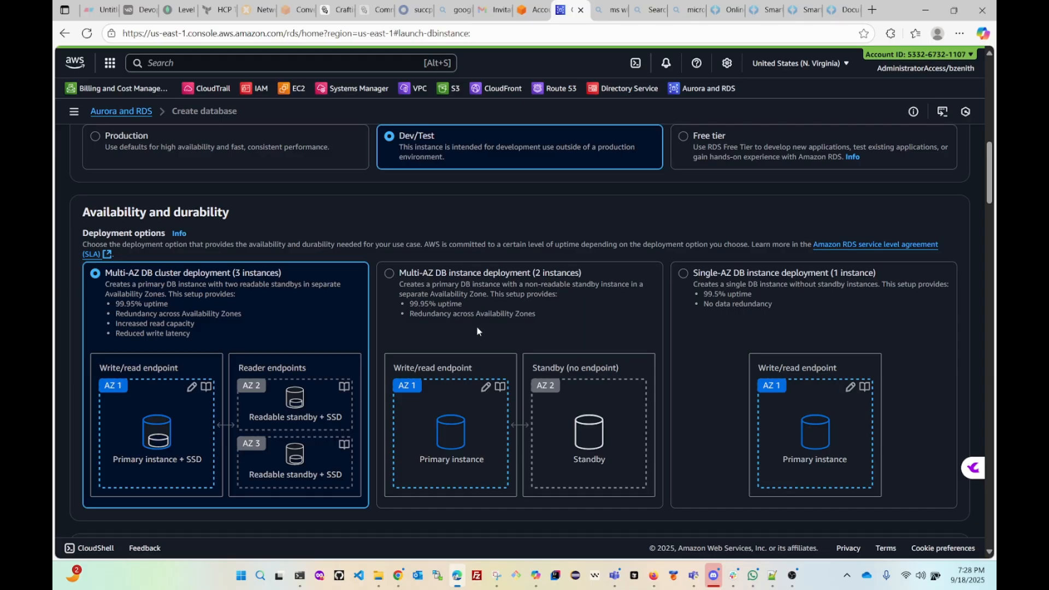
click(438, 320)
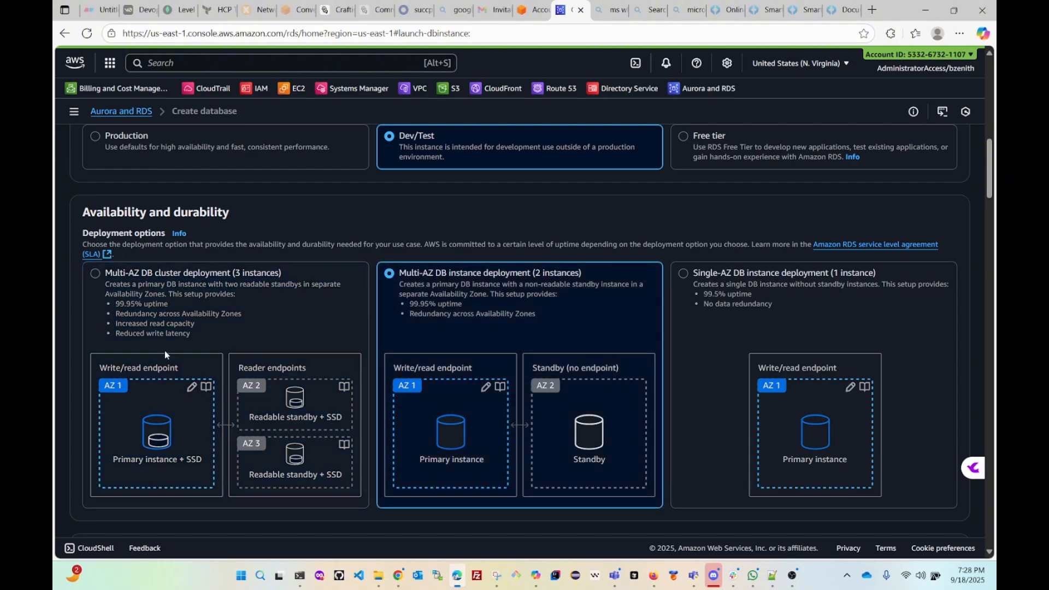
click(215, 337)
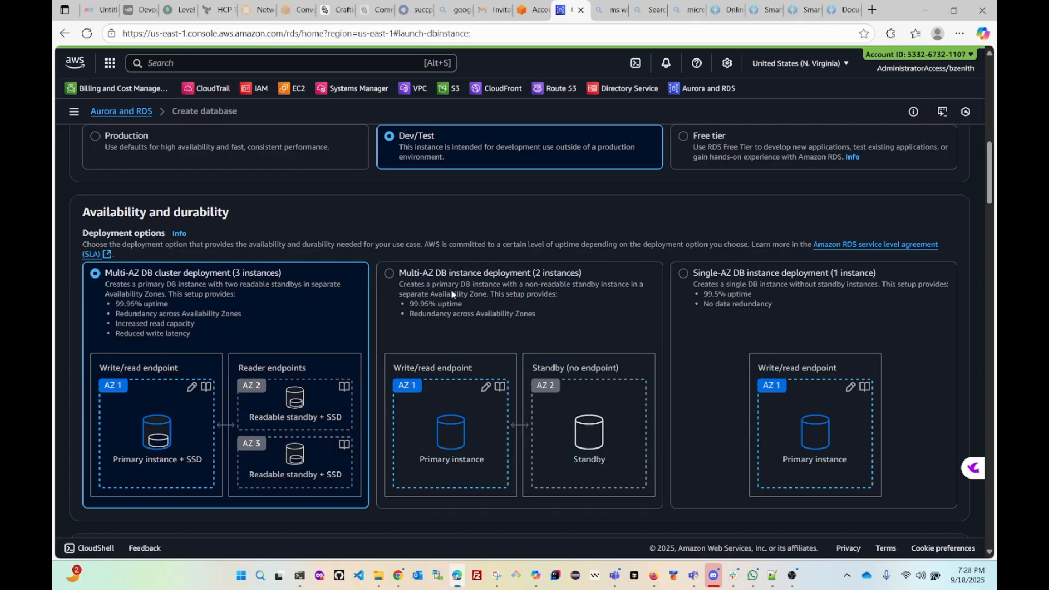
click(497, 320)
Set the DB instance identifier to spz-database.
scroll(469, 325, down, 2)
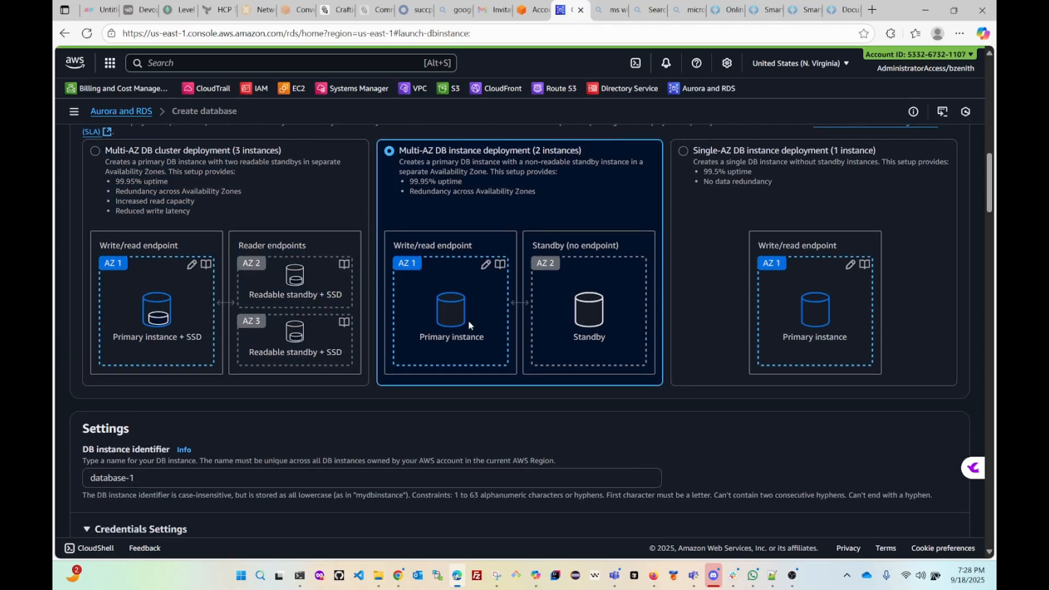
scroll(469, 324, down, 1)
scroll(432, 302, up, 2)
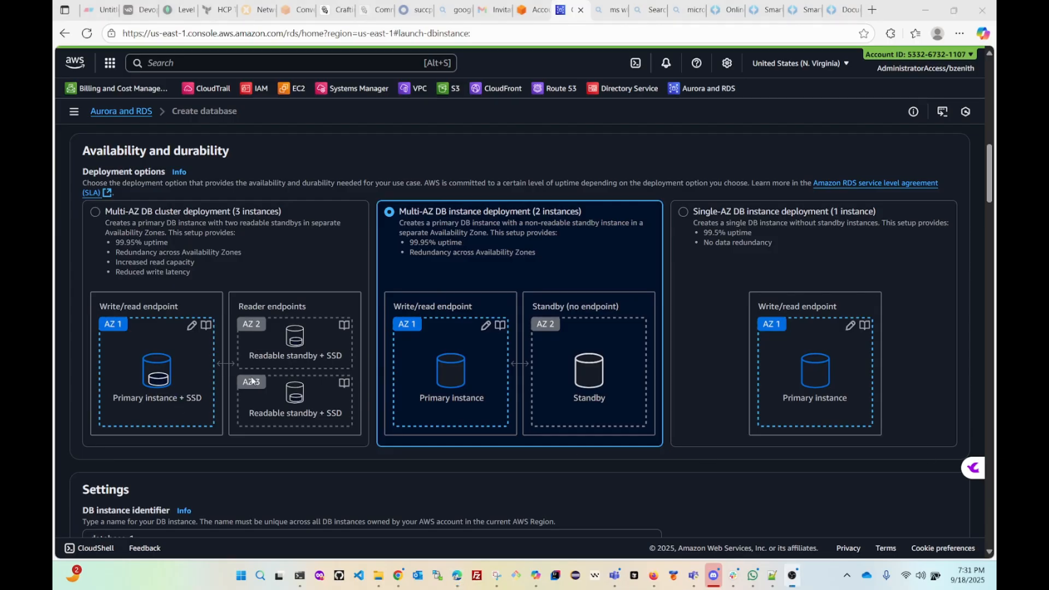
scroll(279, 373, down, 3)
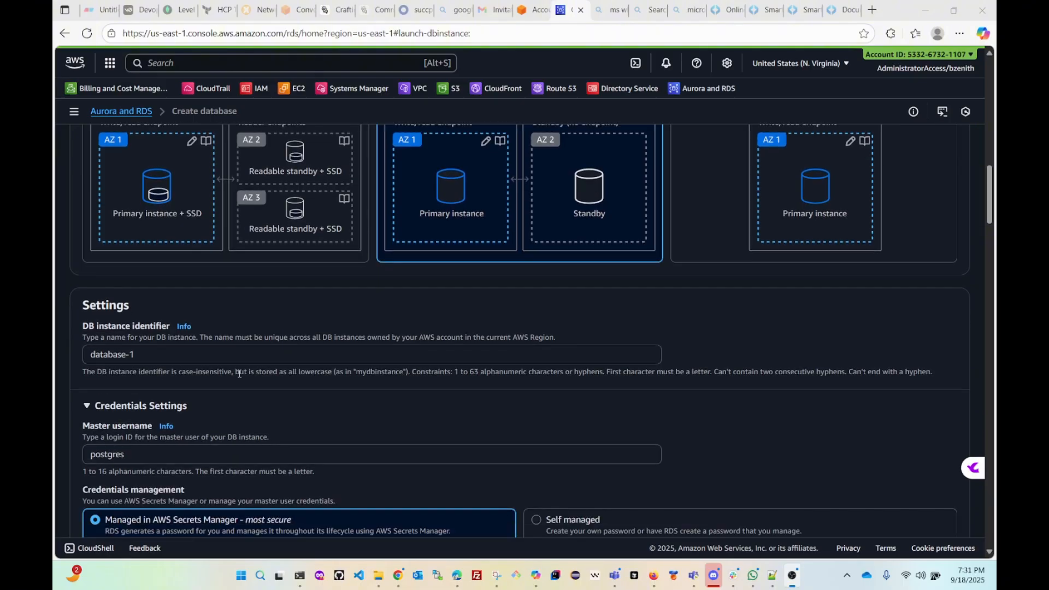
click(150, 357)
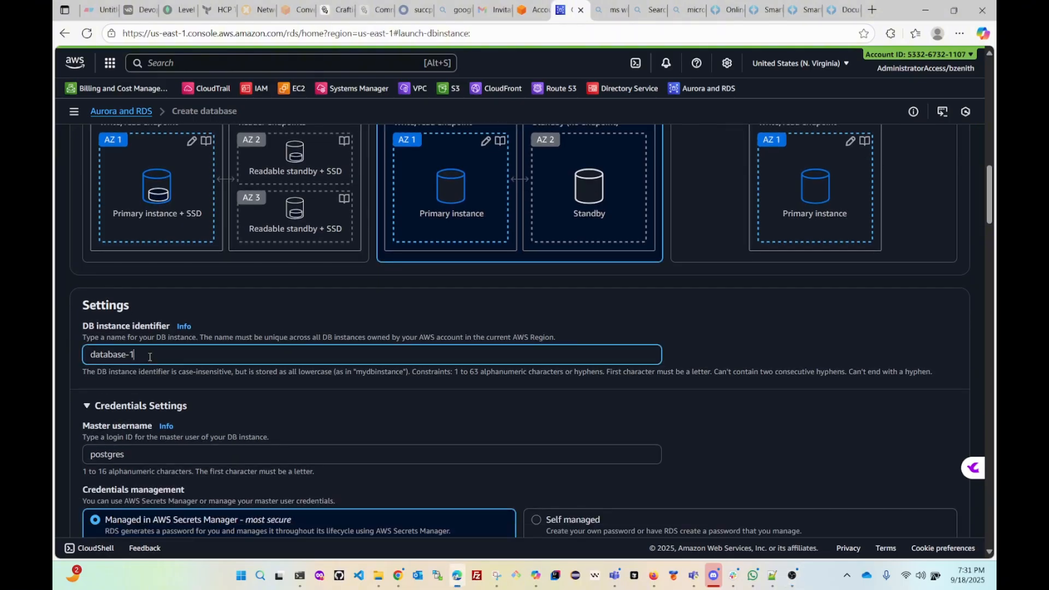
key(BackSpace)
text(spz-)
Set credentials management to Self managed, and enter and confirm the master password.
scroll(250, 362, down, 2)
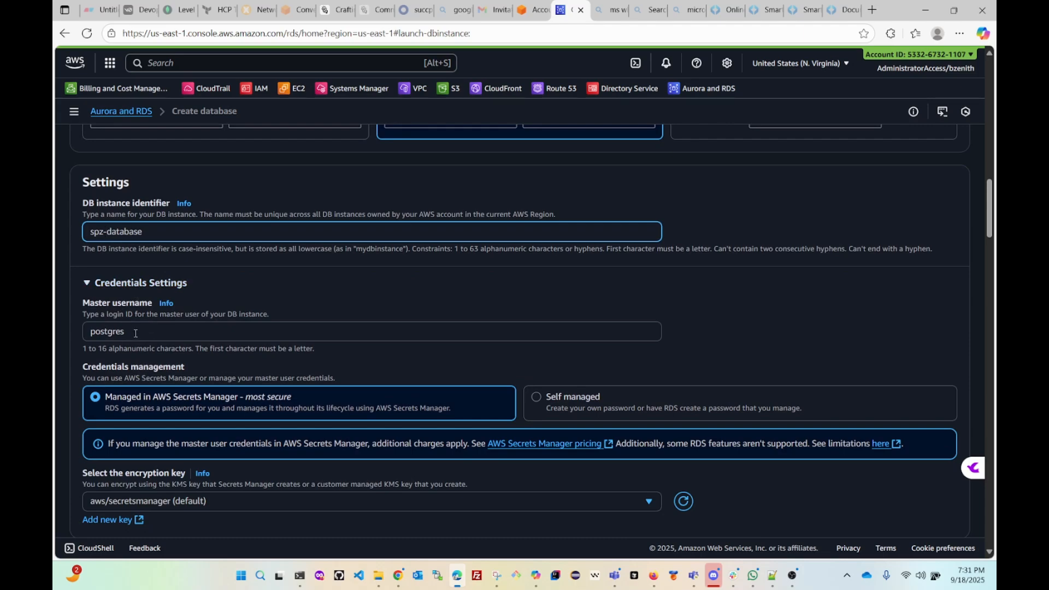
scroll(296, 346, down, 2)
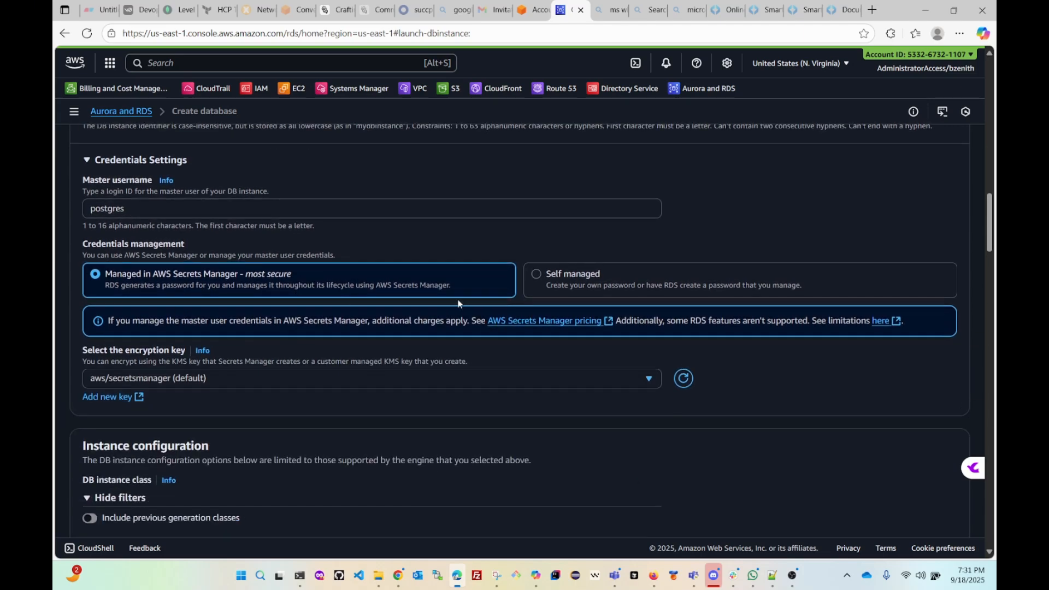
click(582, 290)
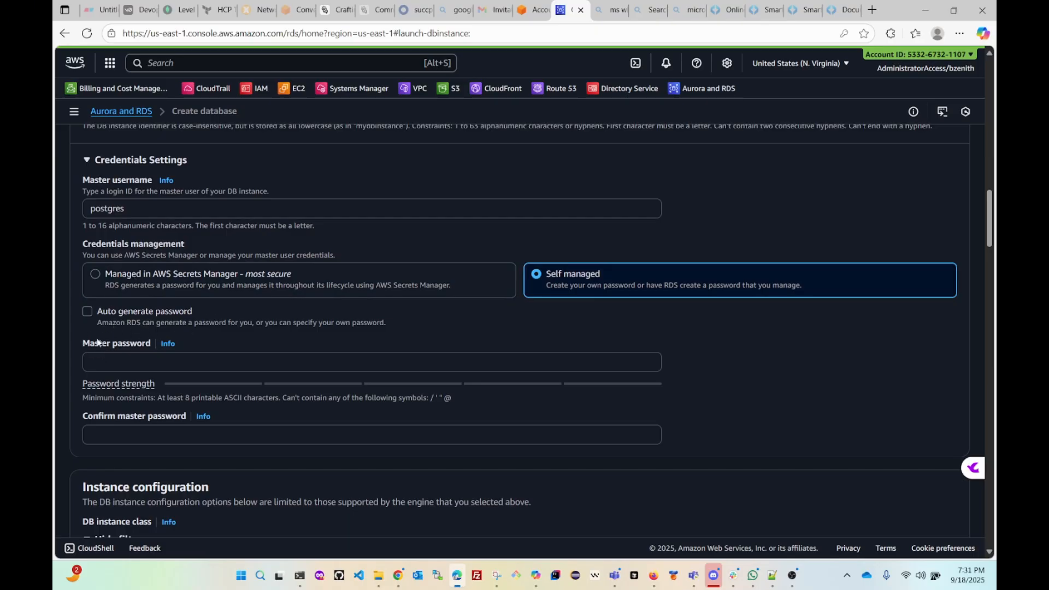
click(118, 363)
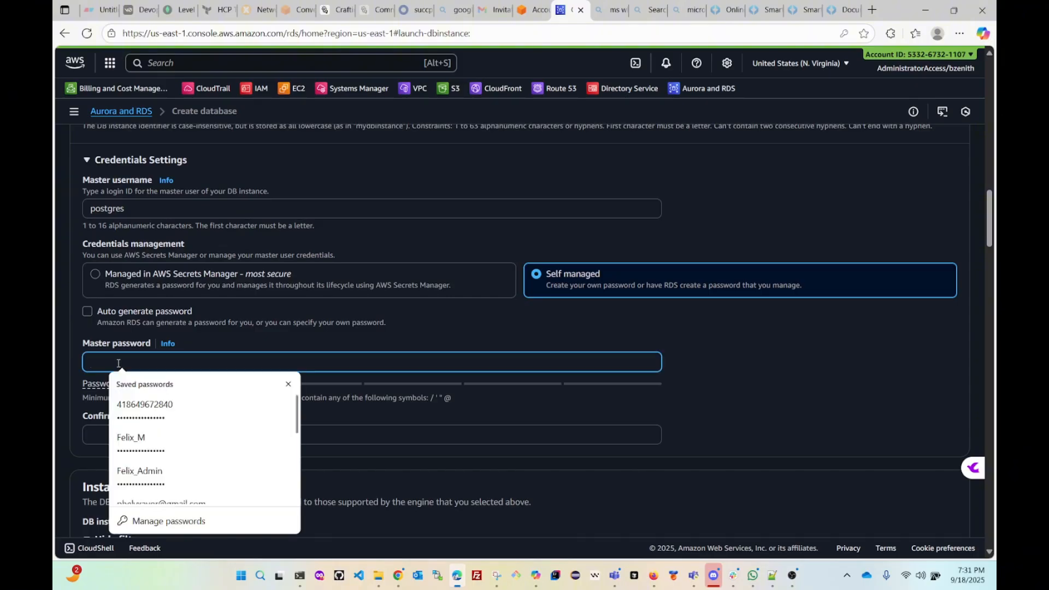
text(**********)
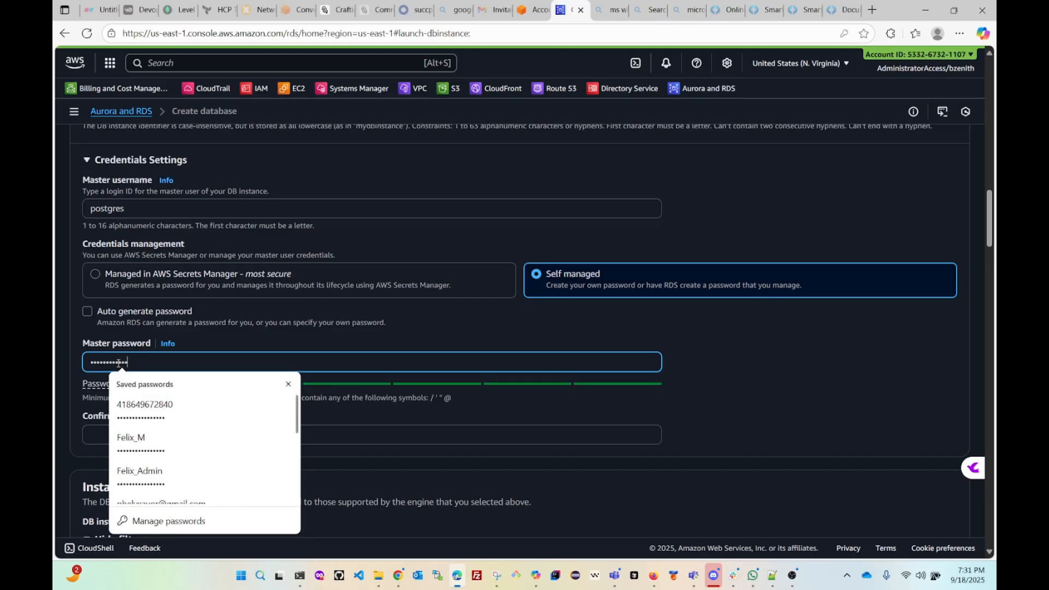
text(*****)
click(365, 433)
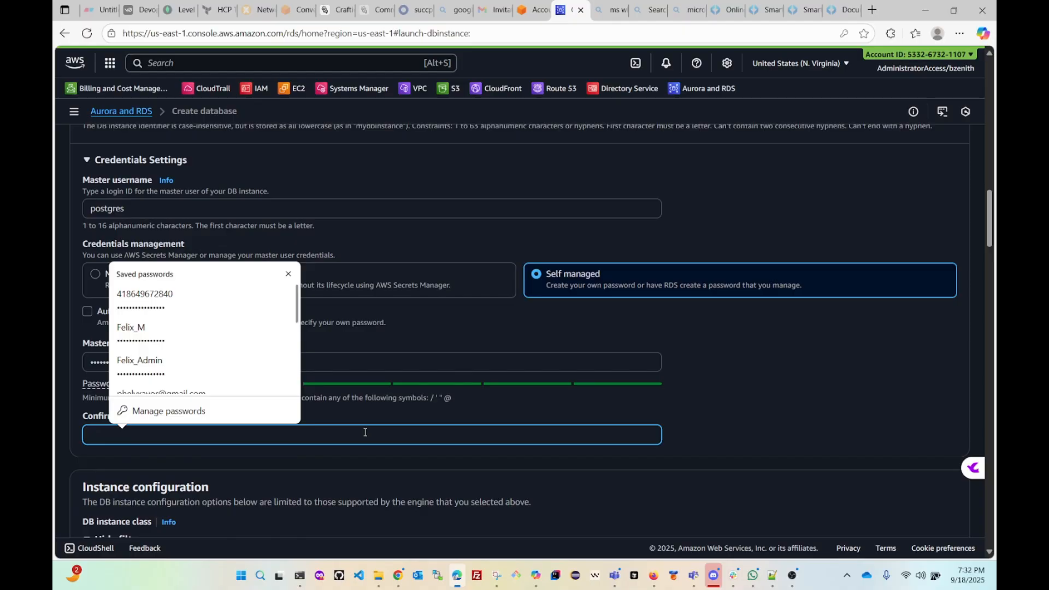
text(******)
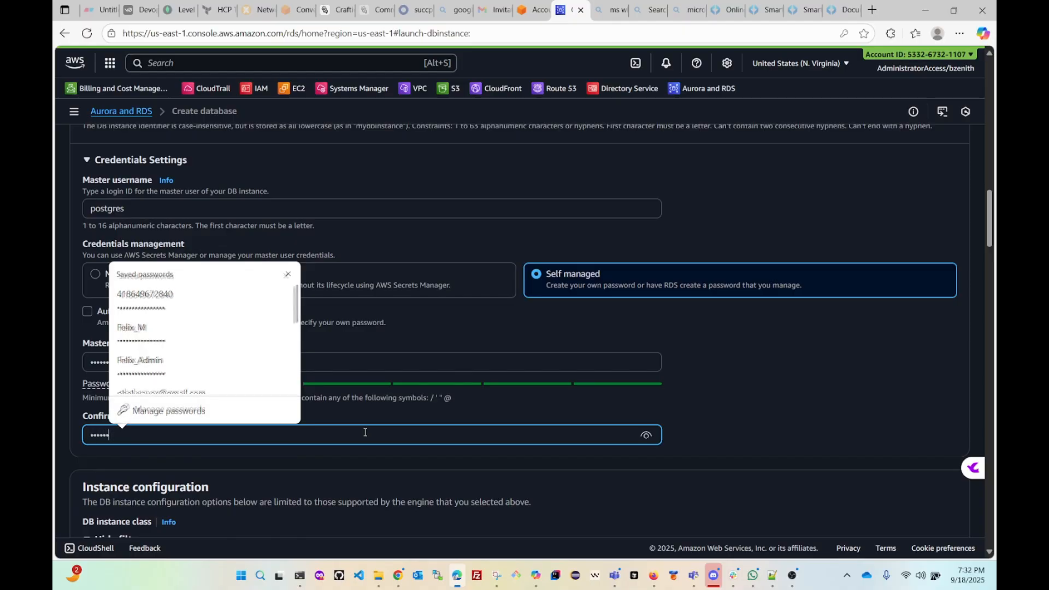
text(*********)
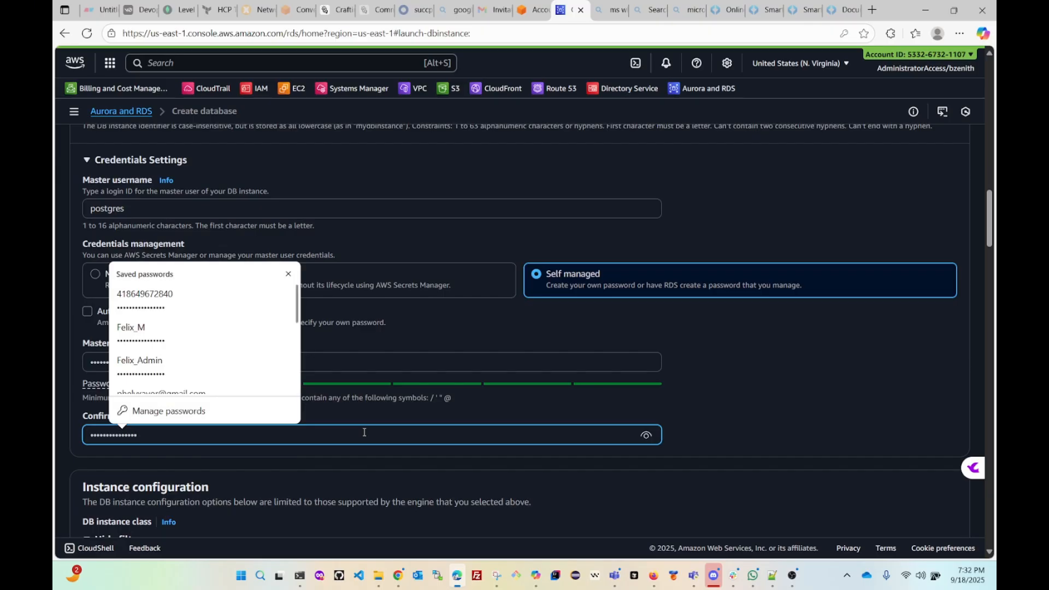
click(829, 393)
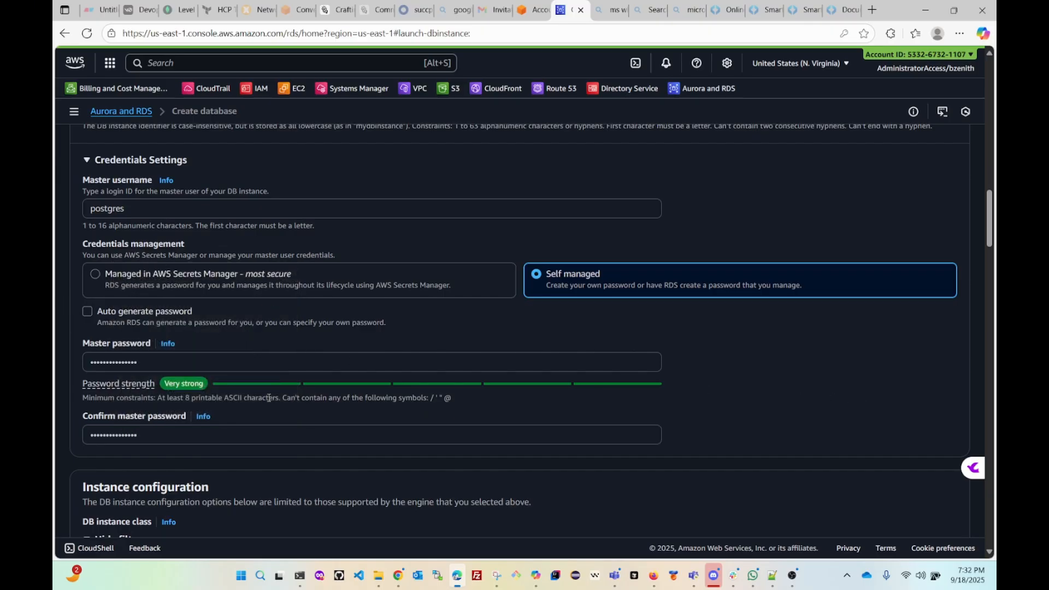
Switch the DB instance class category to burstable classes (includes t classes).
scroll(304, 385, down, 5)
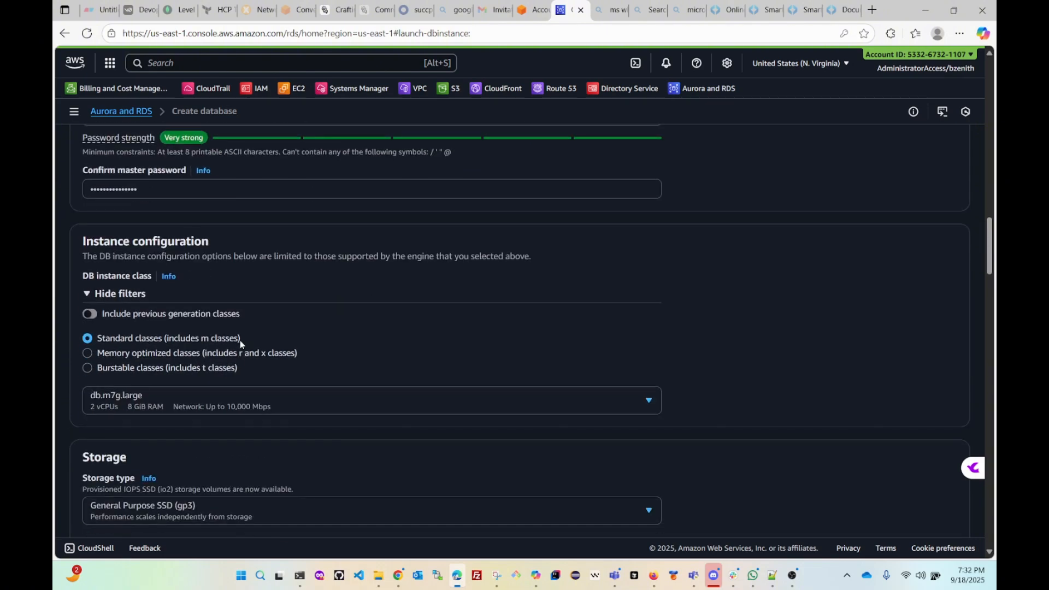
click(130, 369)
scroll(306, 325, down, 2)
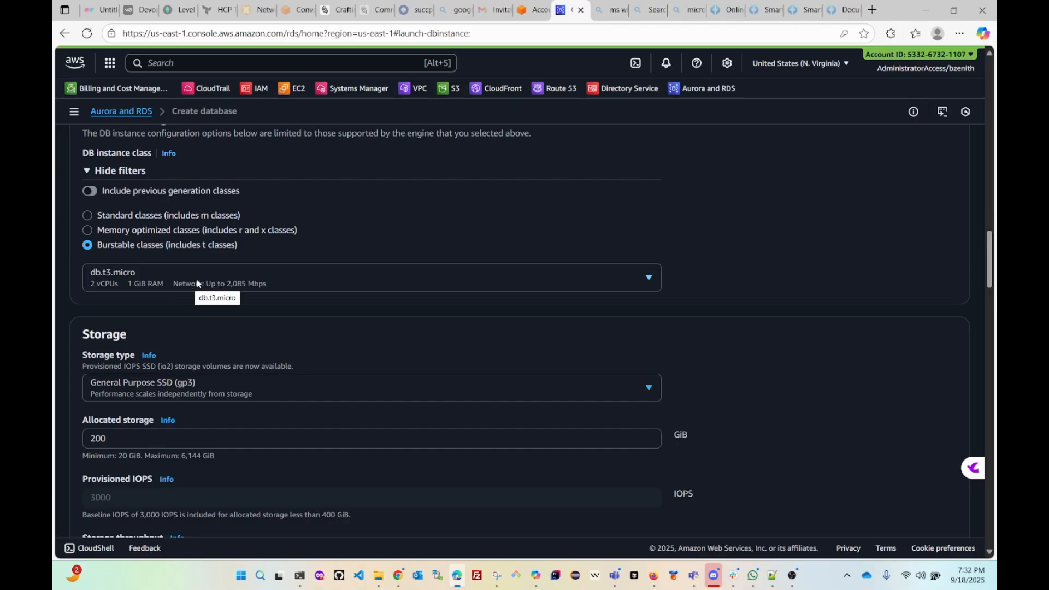
Set the allocated storage to 20 GiB.
scroll(226, 286, down, 2)
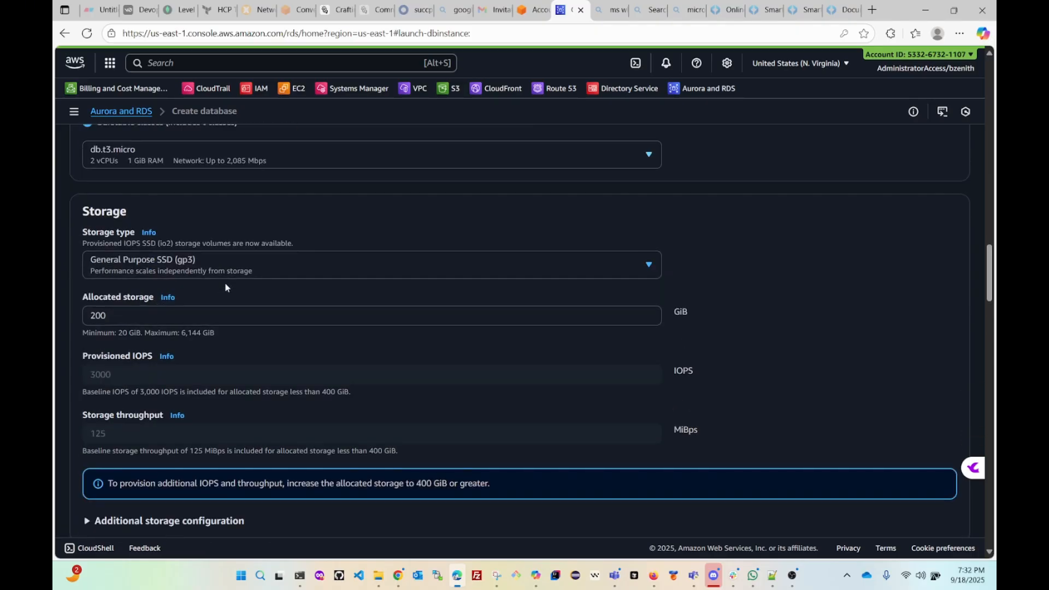
scroll(243, 282, down, 1)
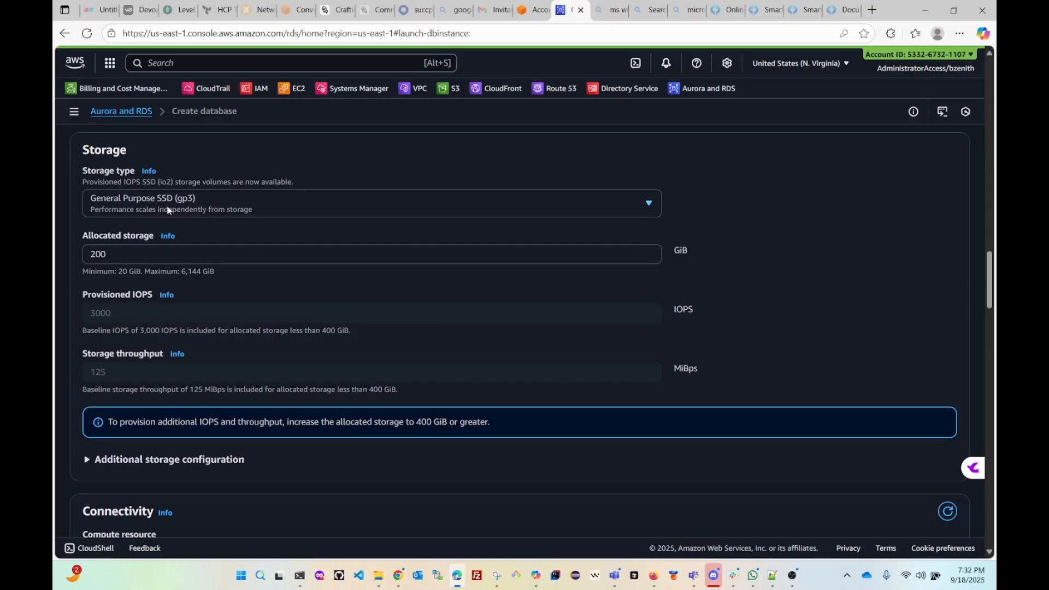
click(127, 252)
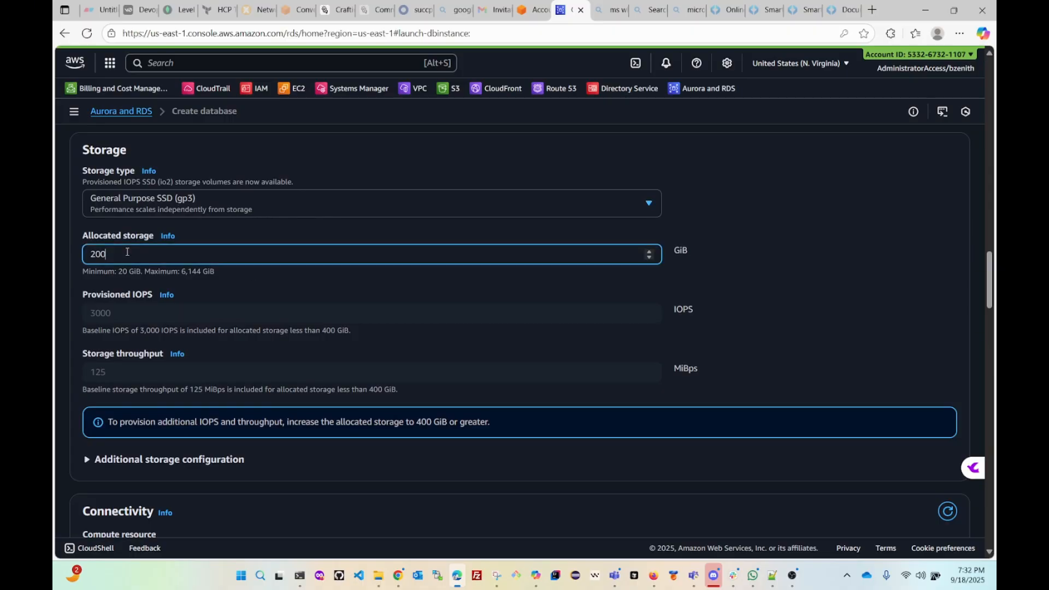
key(BackSpace)
Expand the additional storage configuration to show the storage autoscaling settings.
scroll(328, 321, down, 1)
scroll(327, 321, down, 1)
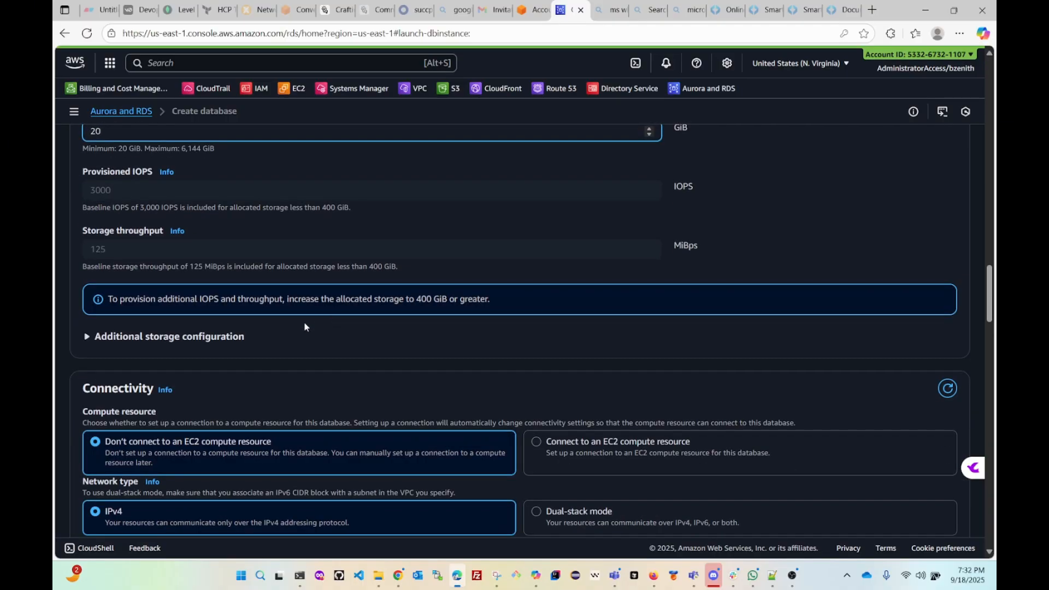
click(86, 339)
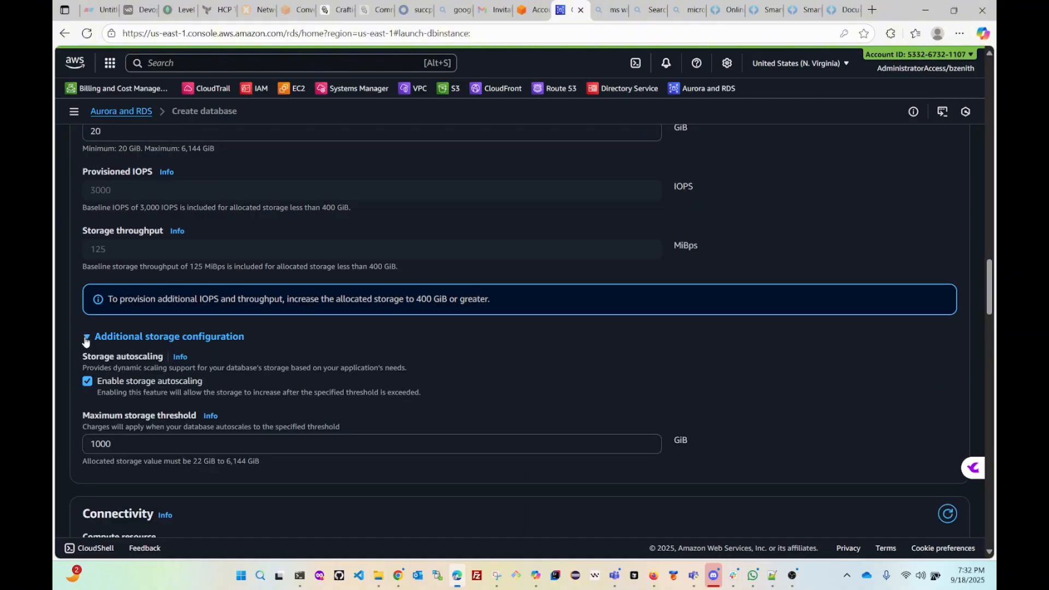
Set the virtual private cloud for the DB instance to Create new VPC in the connectivity settings.
scroll(417, 316, down, 2)
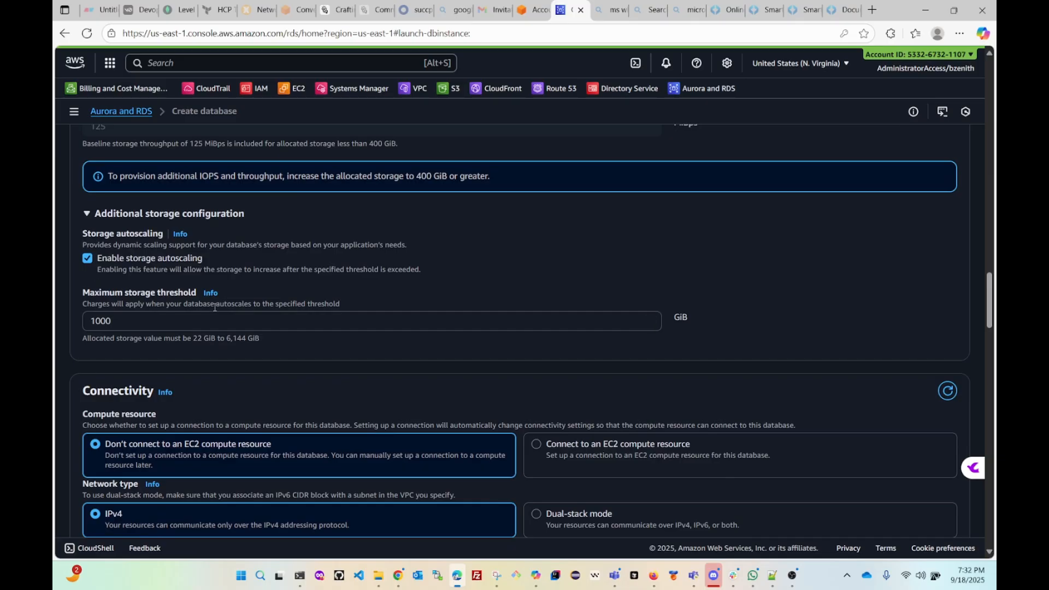
scroll(232, 293, down, 1)
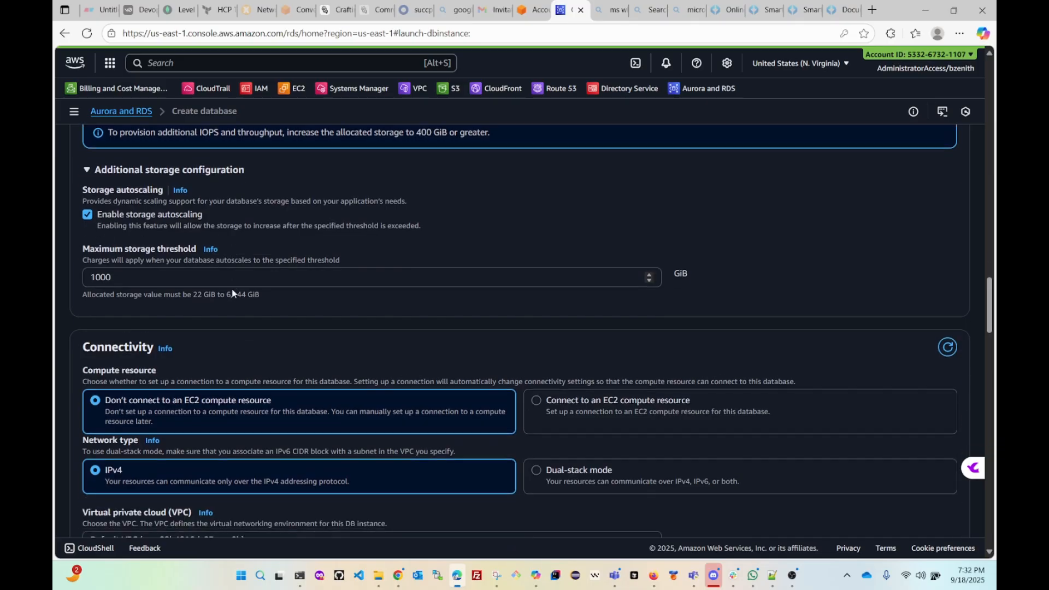
scroll(233, 294, down, 3)
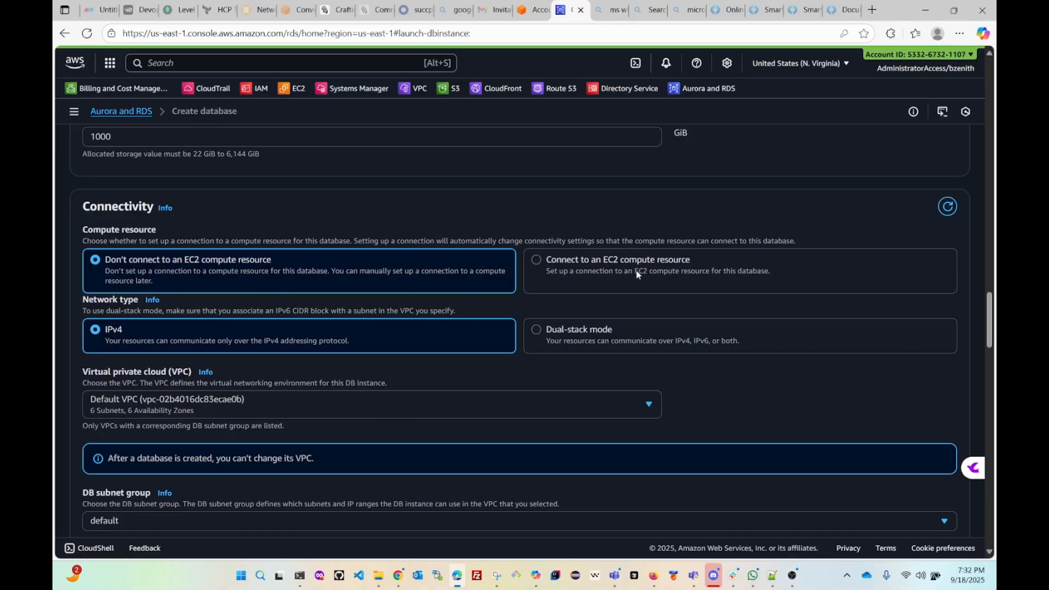
scroll(174, 276, down, 2)
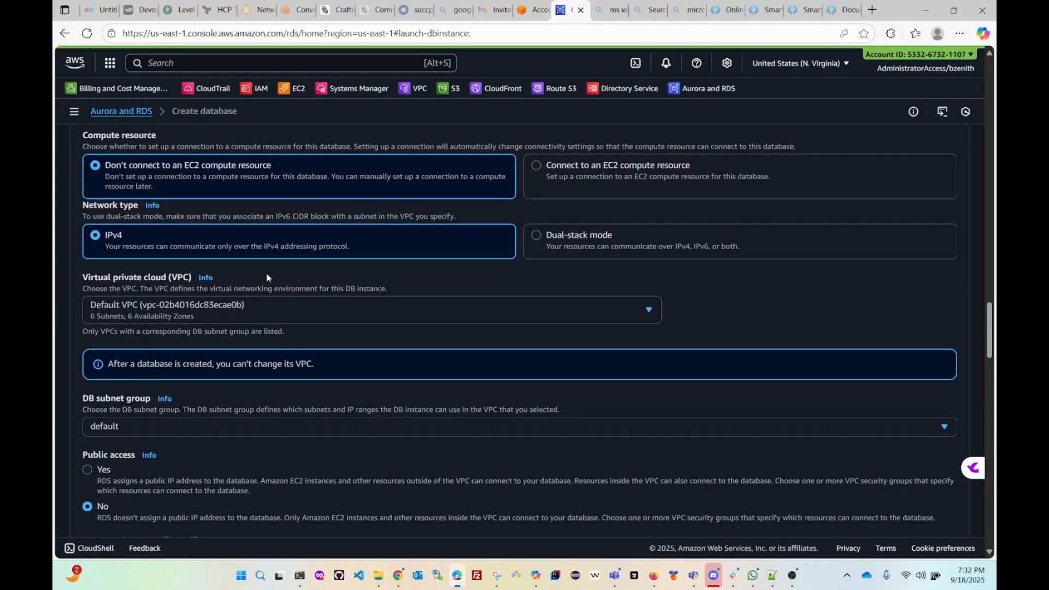
scroll(178, 287, up, 1)
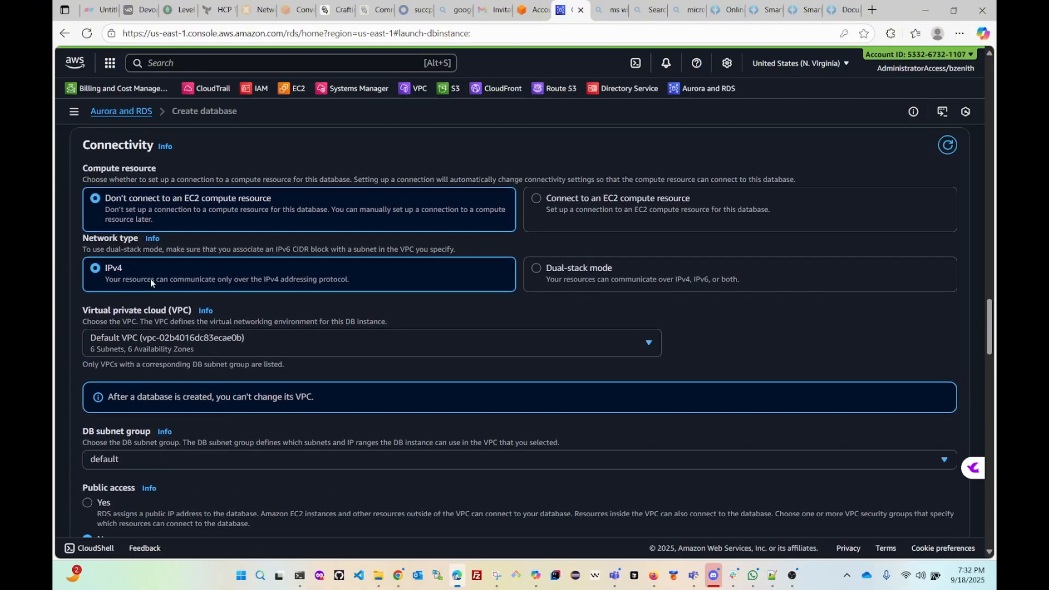
scroll(213, 280, down, 1)
scroll(213, 280, down, 1)
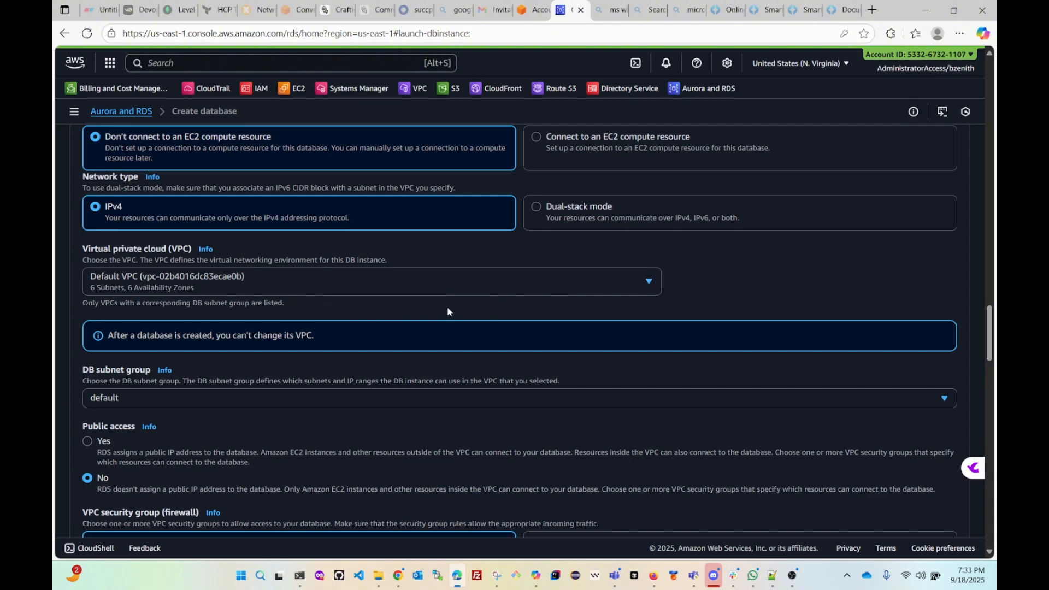
click(279, 283)
click(147, 335)
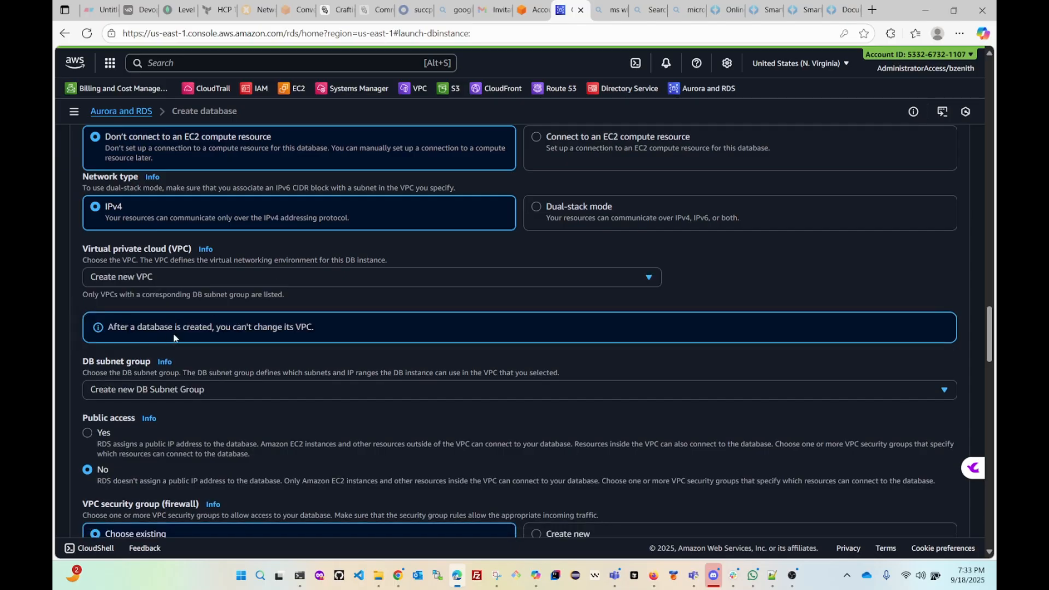
Set the database's public access to Yes.
scroll(358, 299, down, 2)
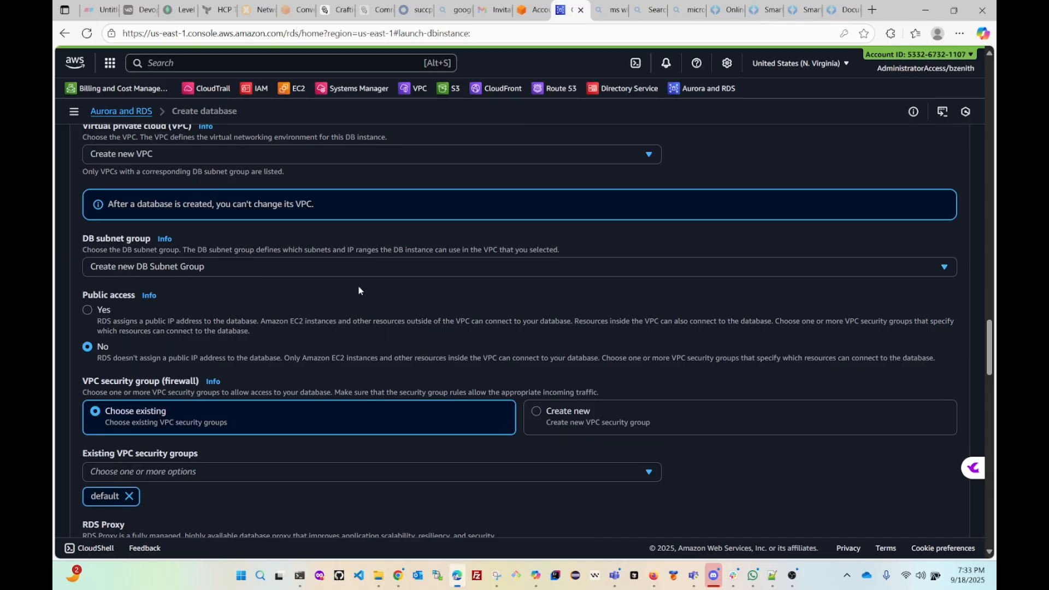
scroll(359, 285, down, 1)
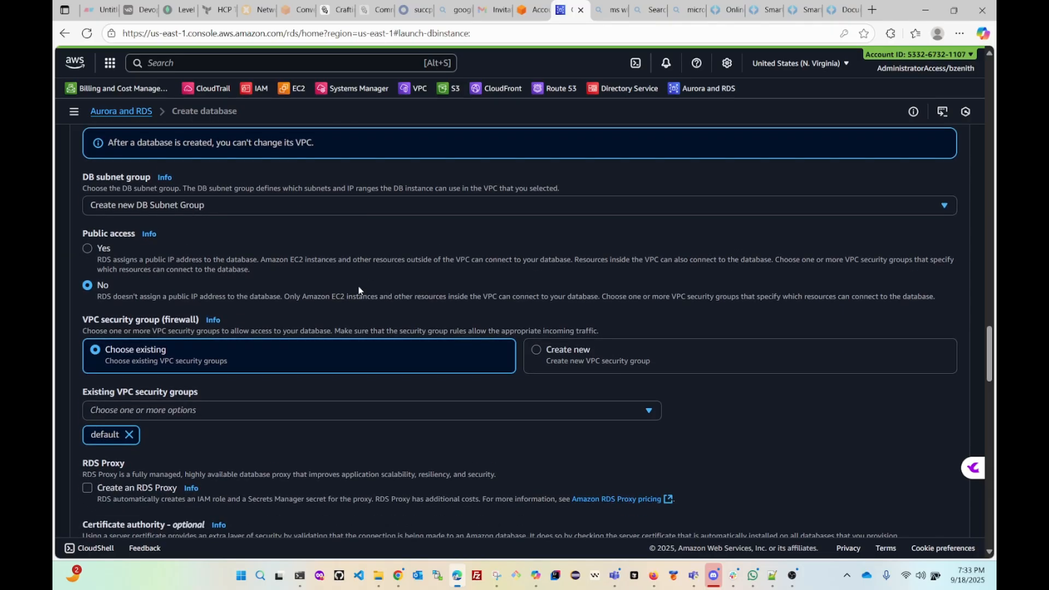
click(89, 250)
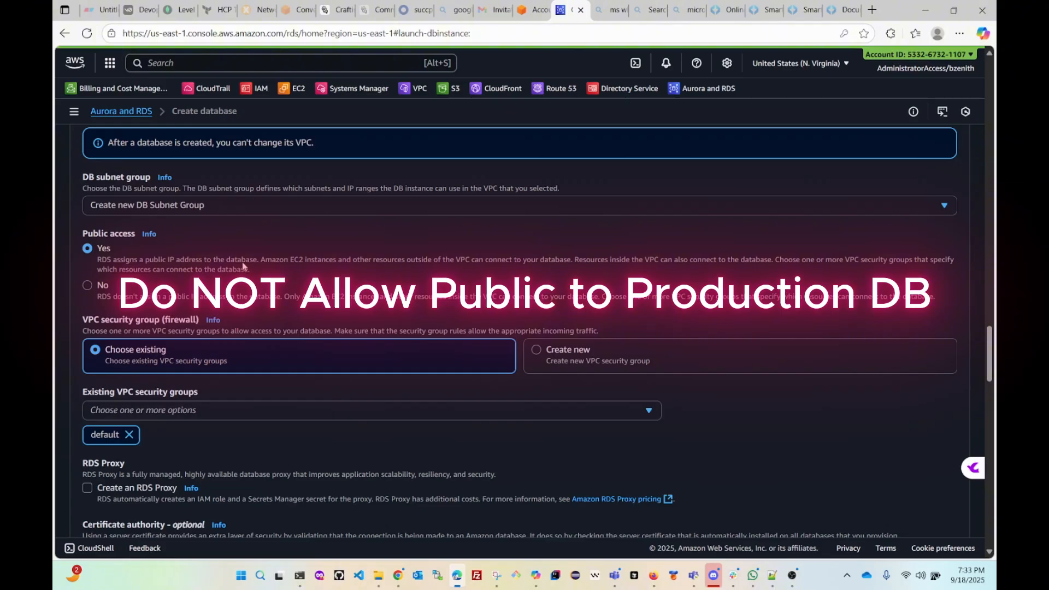
Choose to create a new VPC security group and name it multi-az-sg.
scroll(519, 328, down, 1)
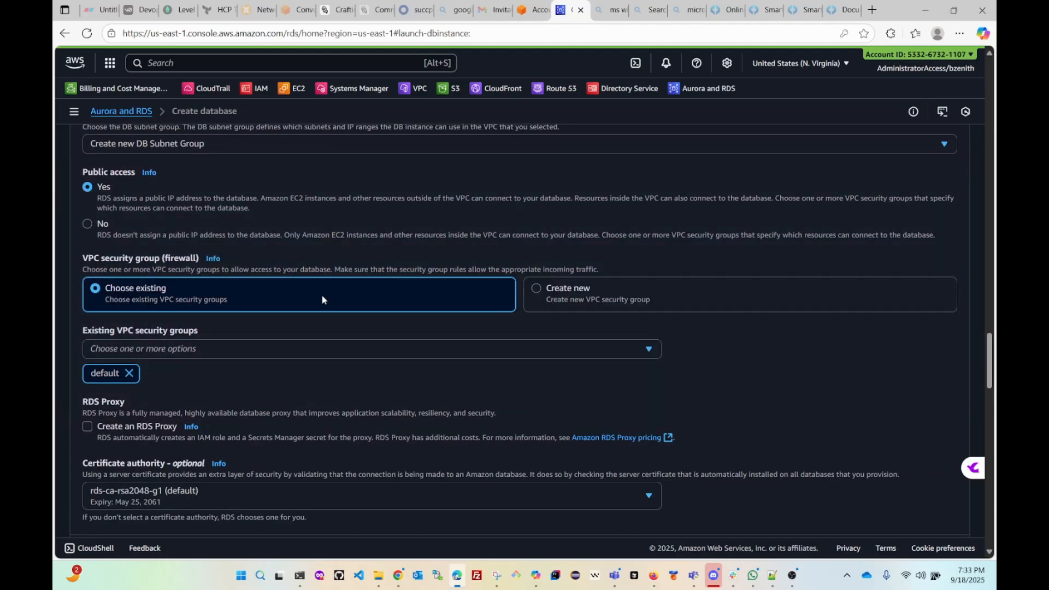
scroll(219, 301, down, 1)
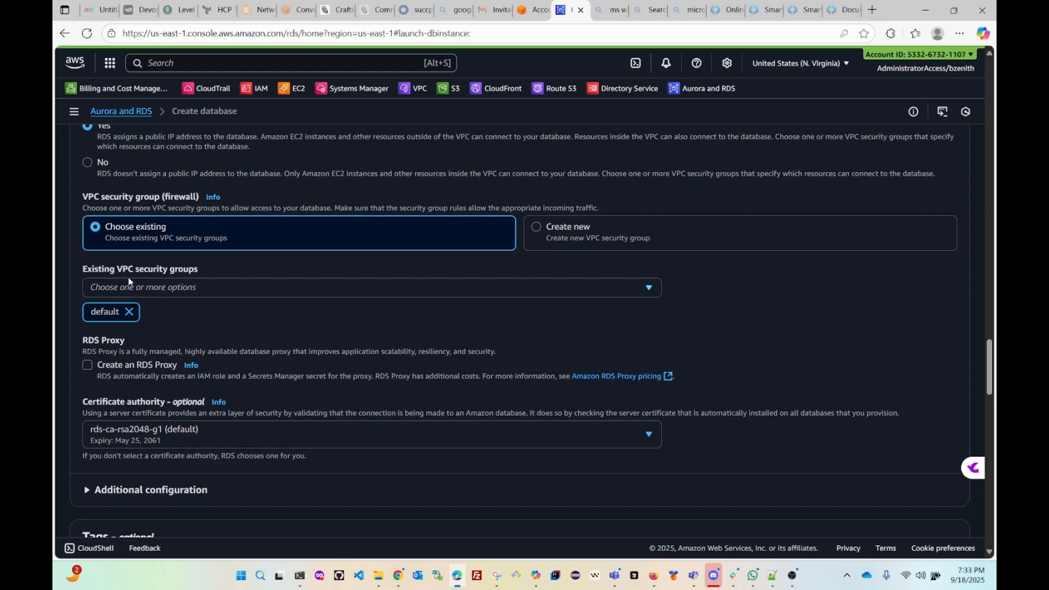
click(564, 230)
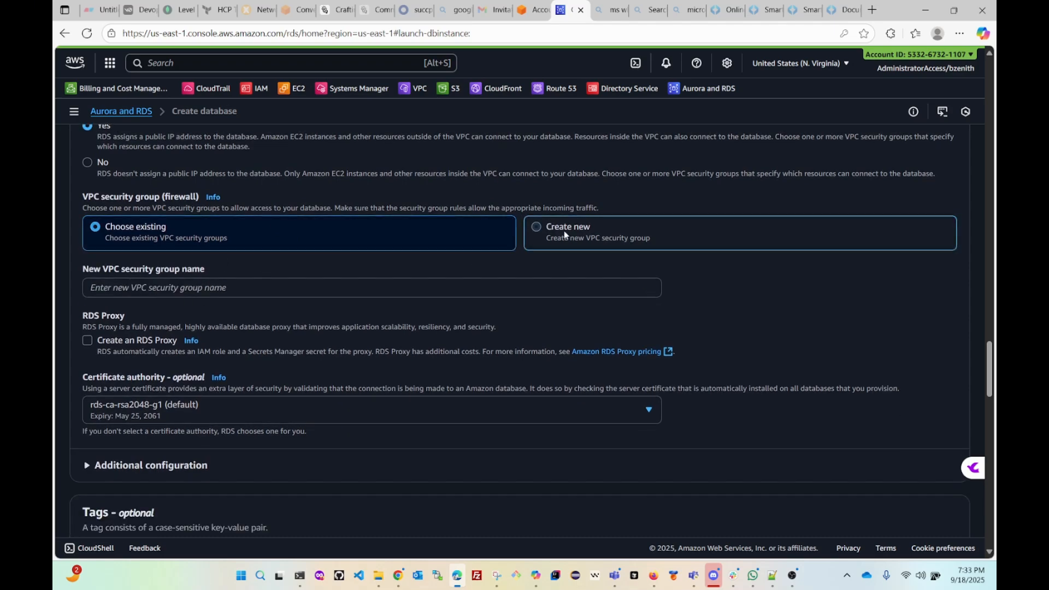
click(179, 288)
text(m)
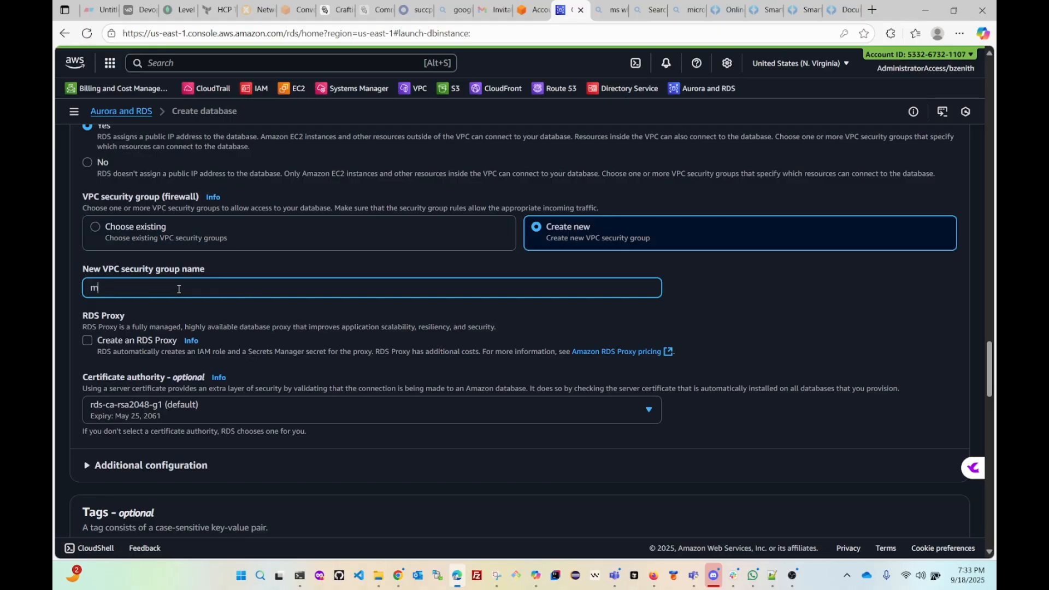
text(ulti-az-sg)
scroll(178, 289, down, 1)
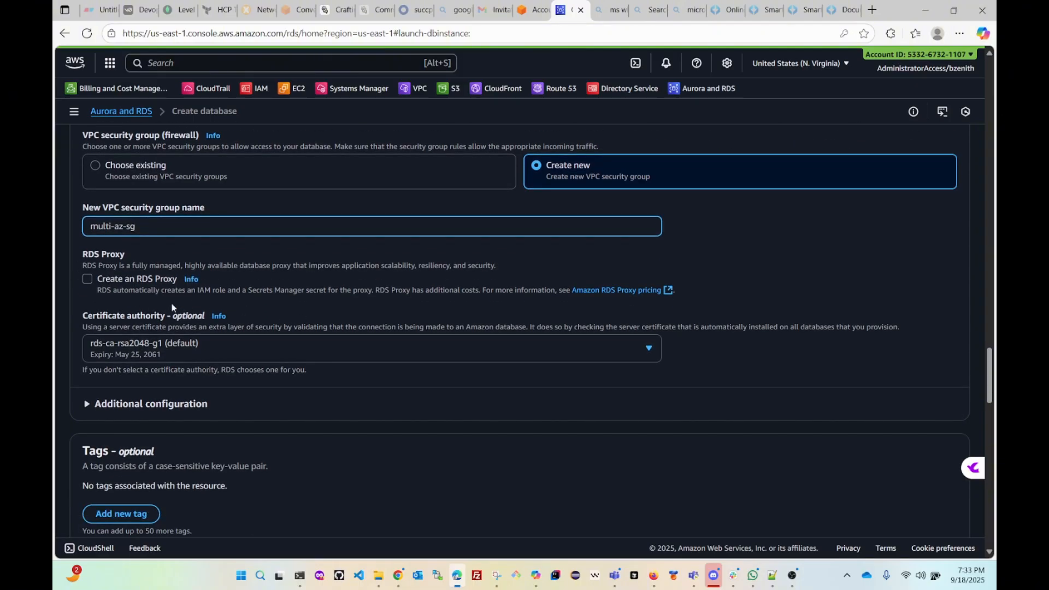
Expand the additional connectivity configuration to show the database port.
scroll(181, 309, down, 1)
click(88, 342)
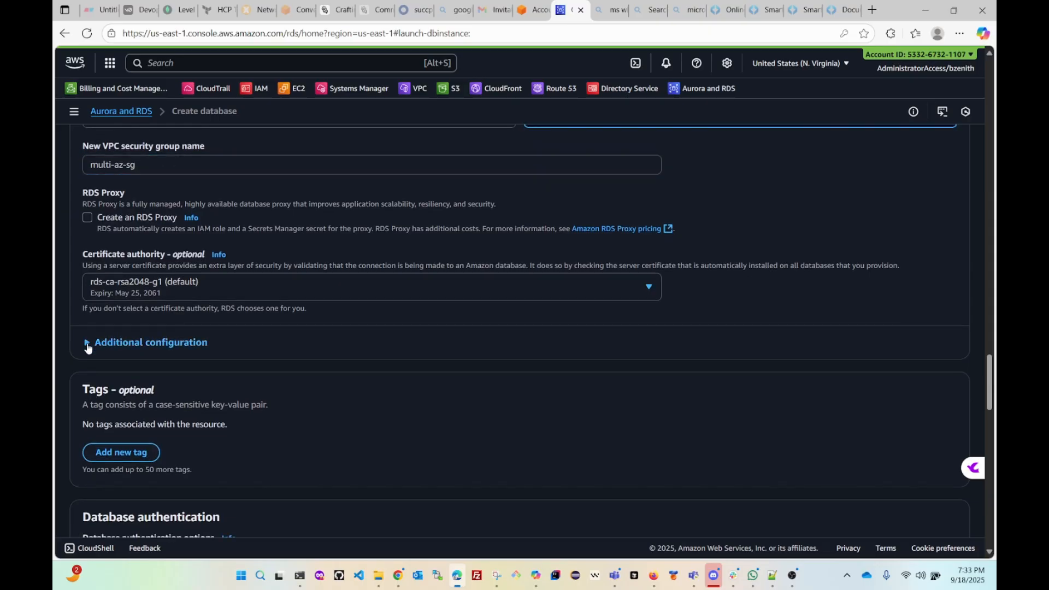
scroll(194, 326, down, 1)
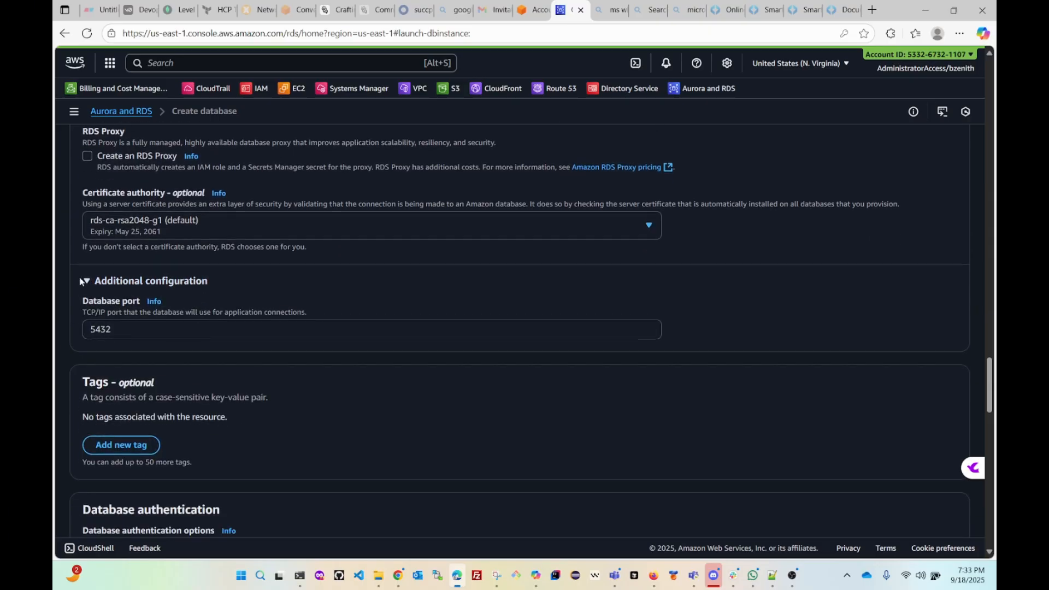
Review the tags, database authentication, monitoring, log export and estimated monthly cost sections of the database form.
scroll(172, 291, down, 2)
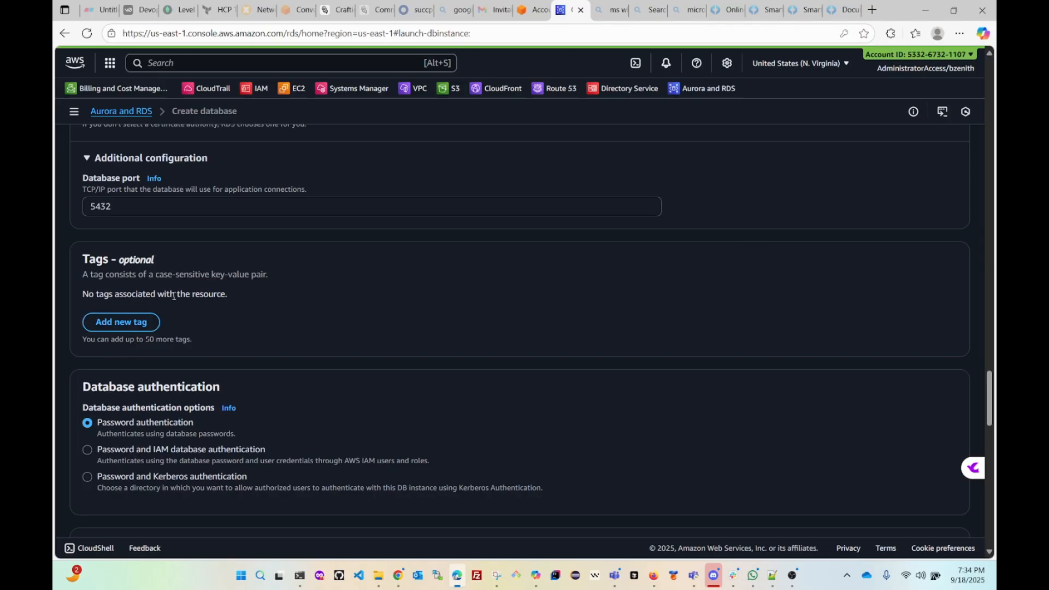
scroll(254, 298, down, 2)
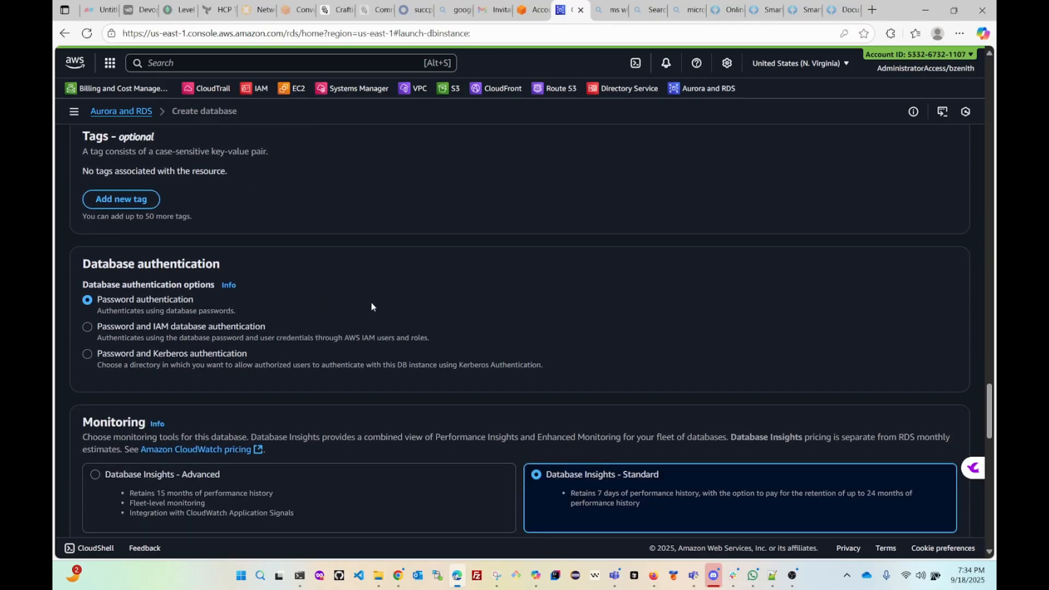
scroll(385, 302, down, 4)
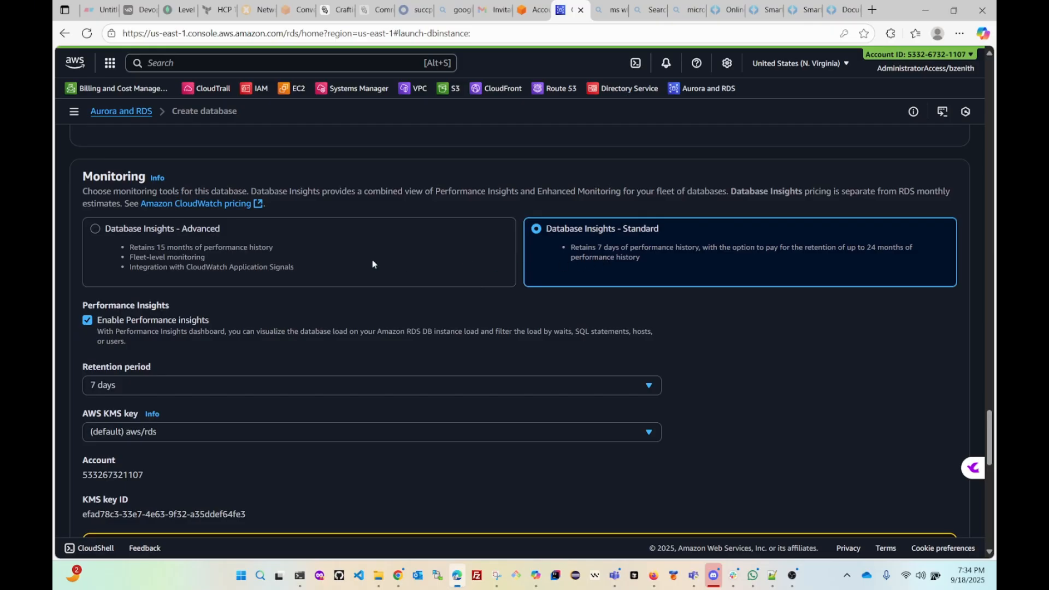
scroll(339, 256, down, 2)
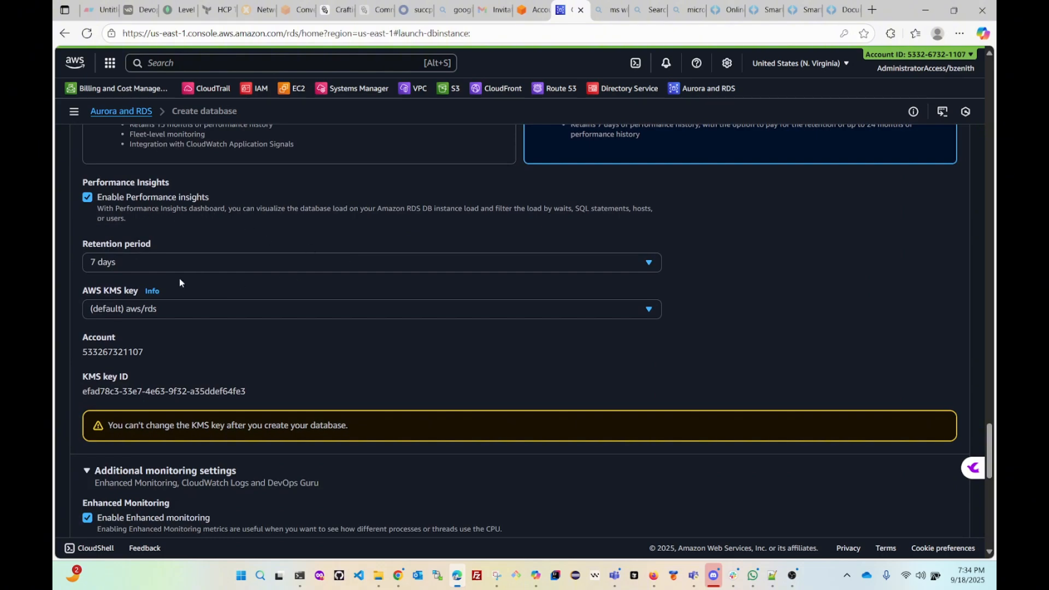
scroll(180, 272, down, 1)
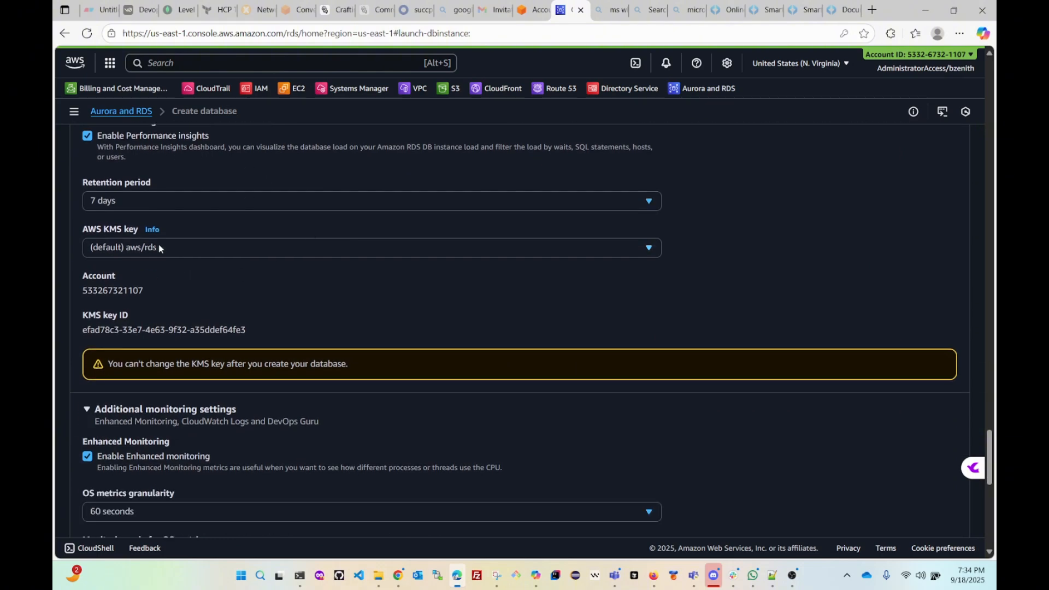
scroll(200, 263, down, 1)
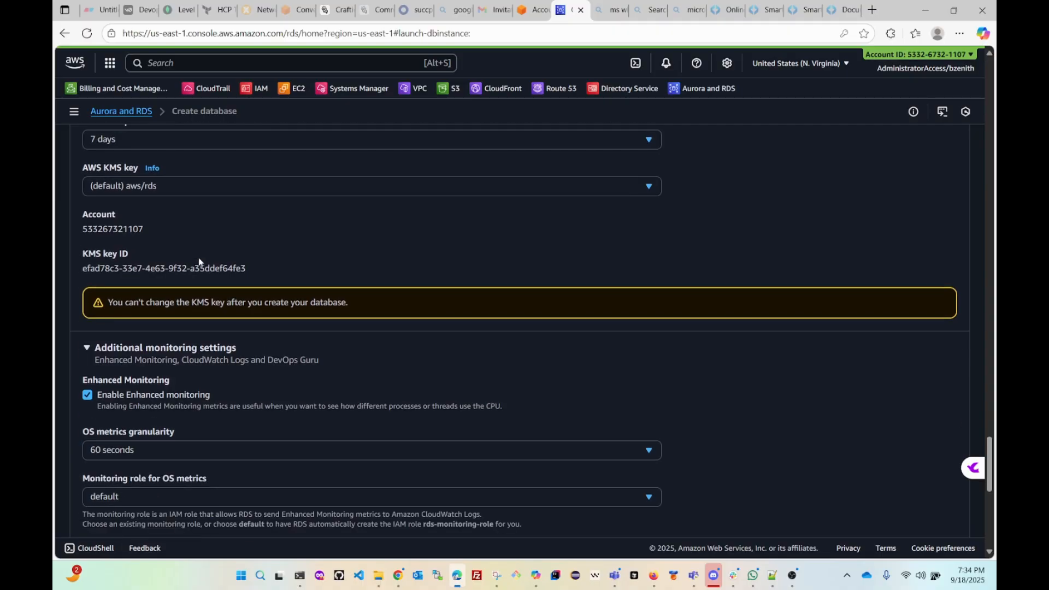
scroll(193, 259, down, 2)
scroll(194, 259, down, 1)
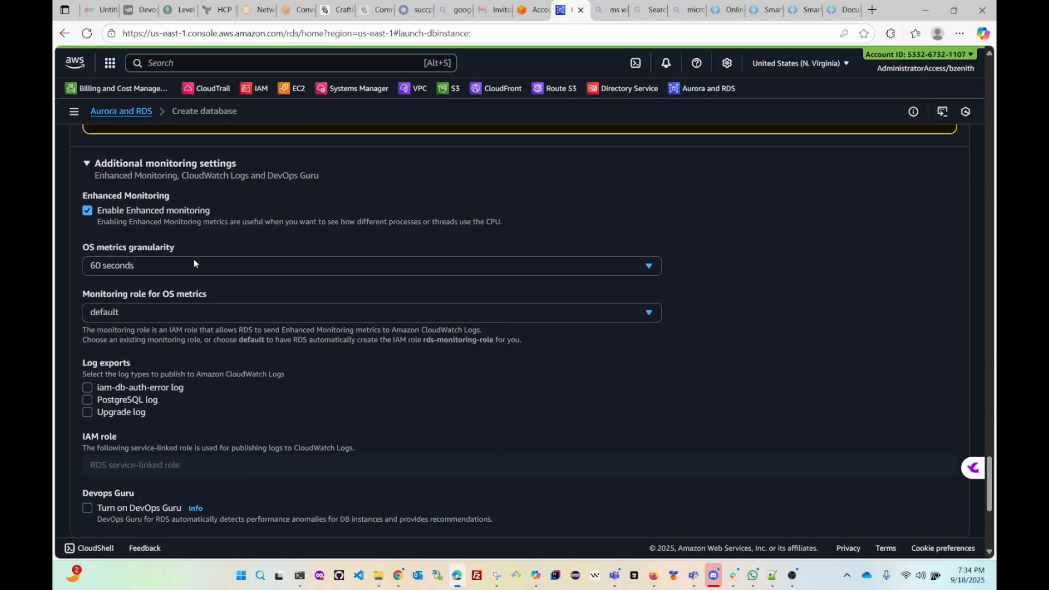
scroll(194, 259, down, 4)
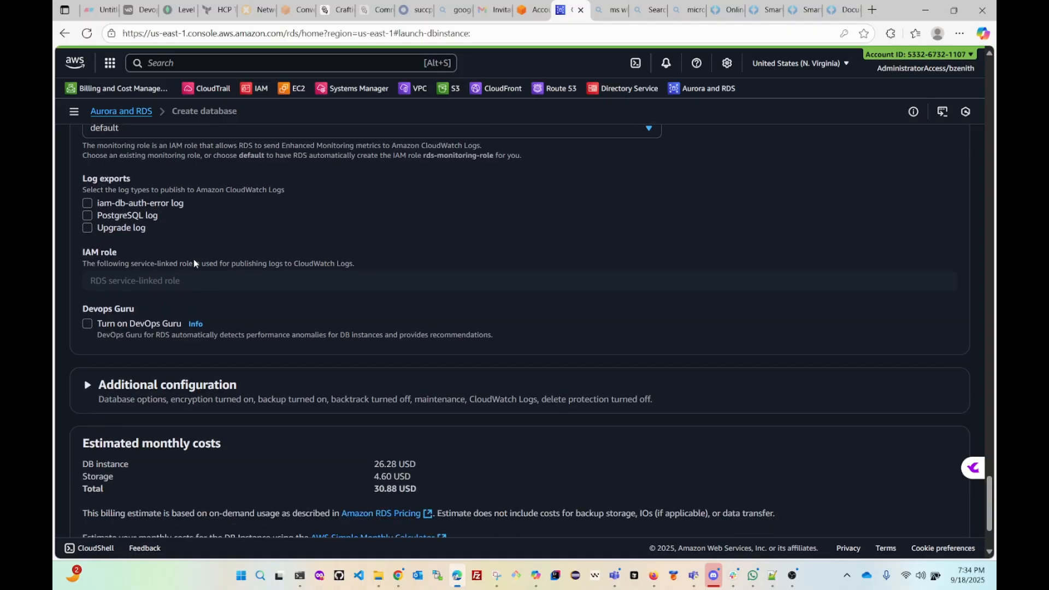
scroll(322, 267, down, 1)
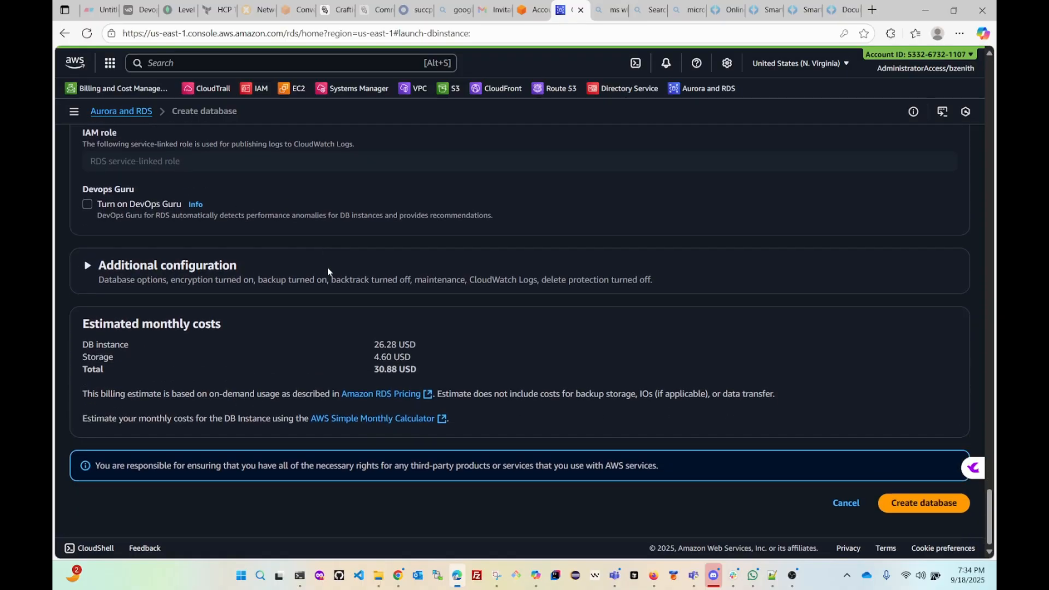
Expand the additional configuration with the database options and enter voter-register as the initial database name.
click(88, 267)
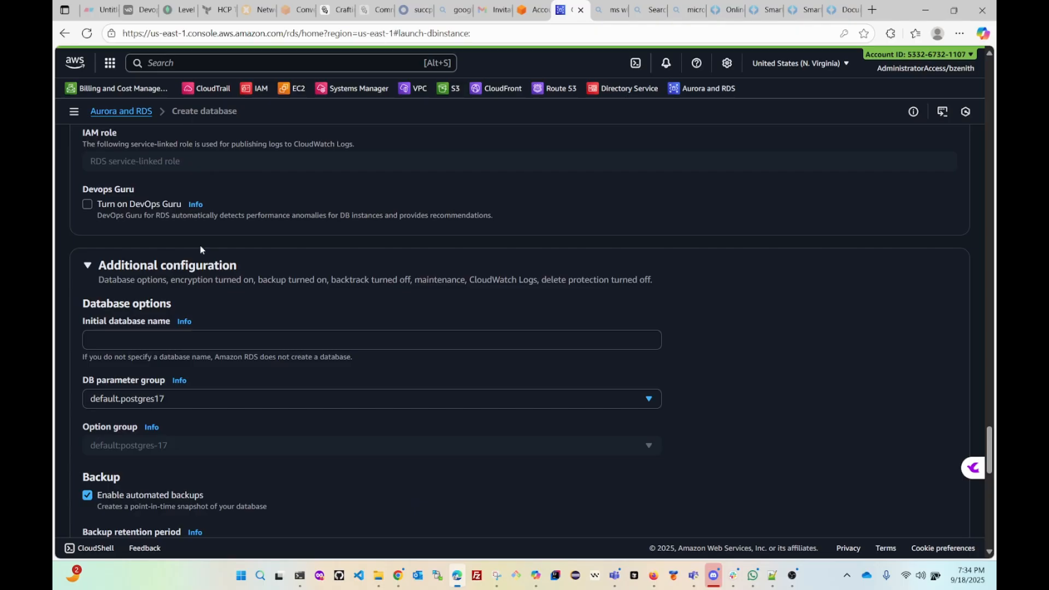
click(142, 341)
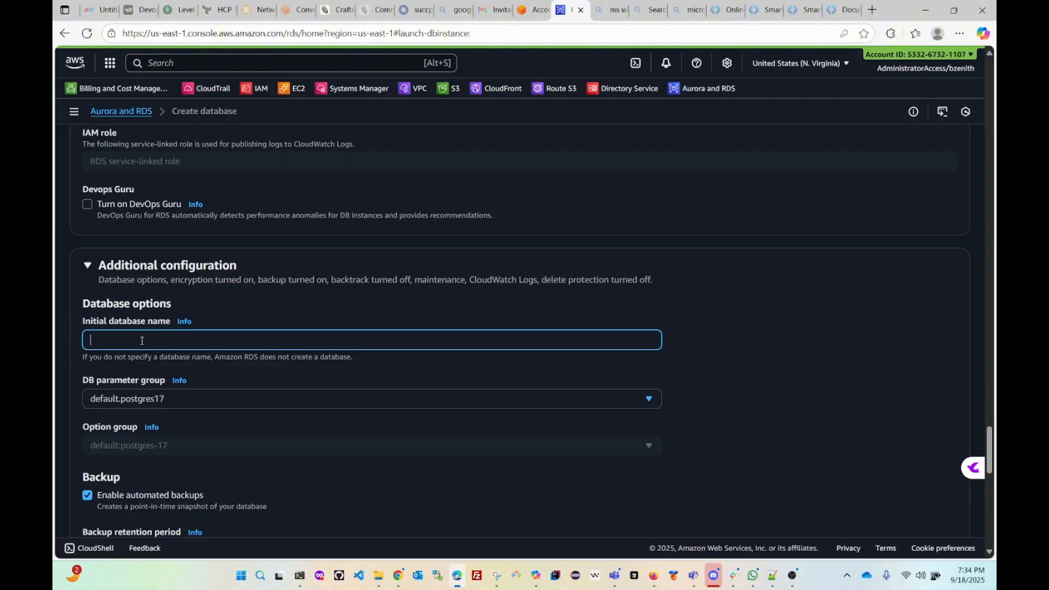
text(voter-register)
Set the automated backup retention period to 1 day.
scroll(256, 344, down, 1)
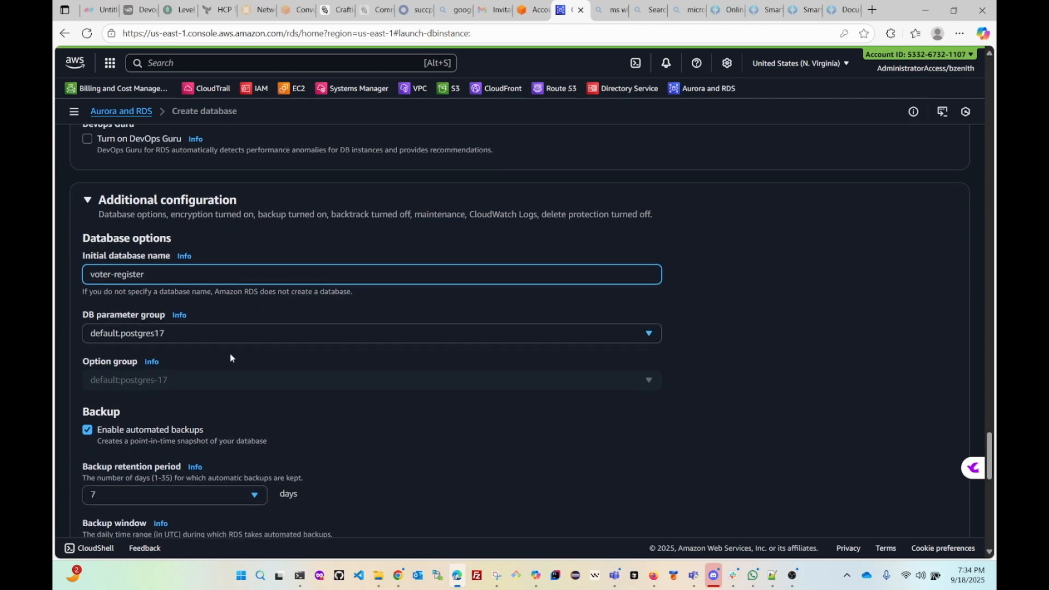
scroll(229, 353, down, 3)
scroll(144, 271, down, 3)
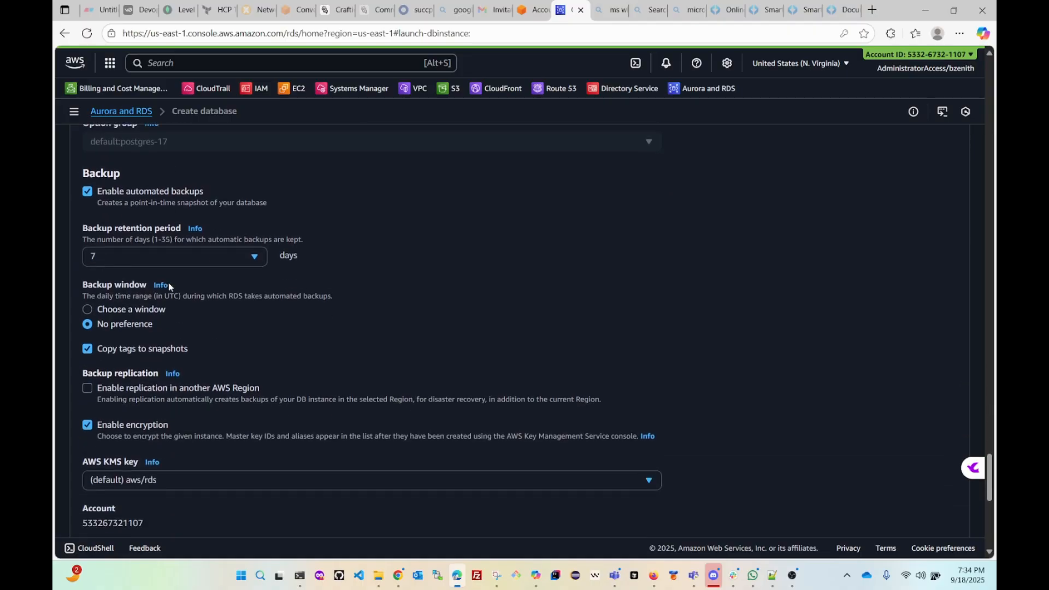
click(142, 258)
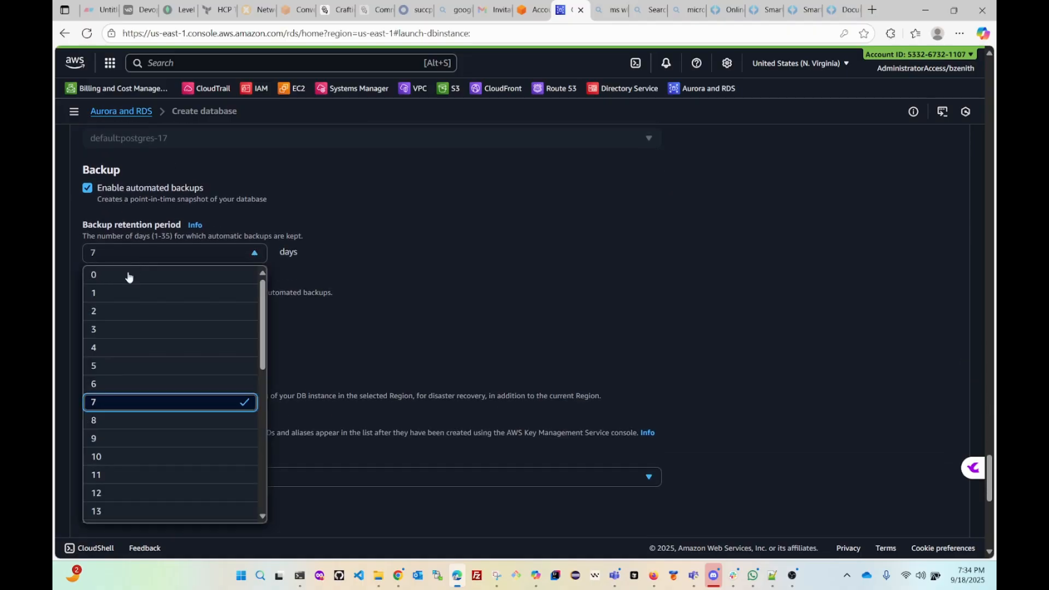
click(101, 299)
Check the encryption, maintenance and cost sections, and try to create the database with the configured settings.
scroll(463, 258, down, 3)
scroll(195, 278, down, 1)
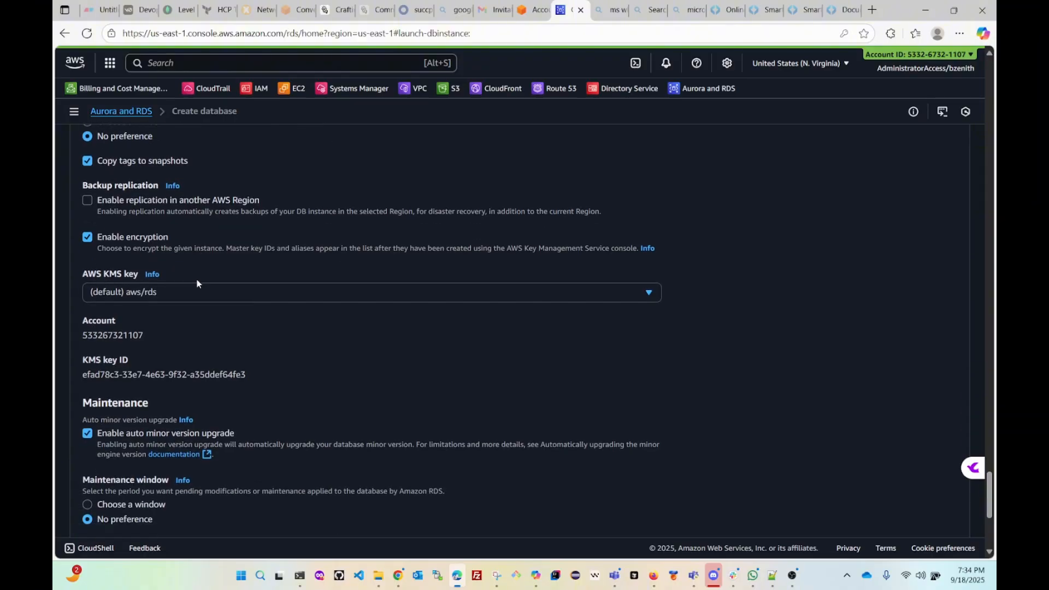
scroll(165, 290, down, 3)
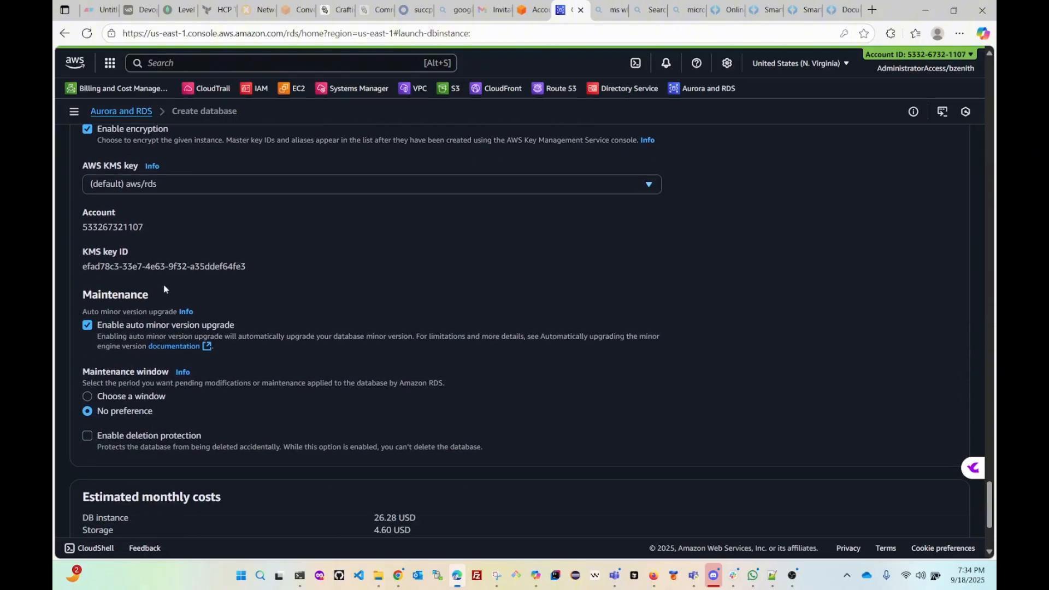
scroll(164, 289, down, 2)
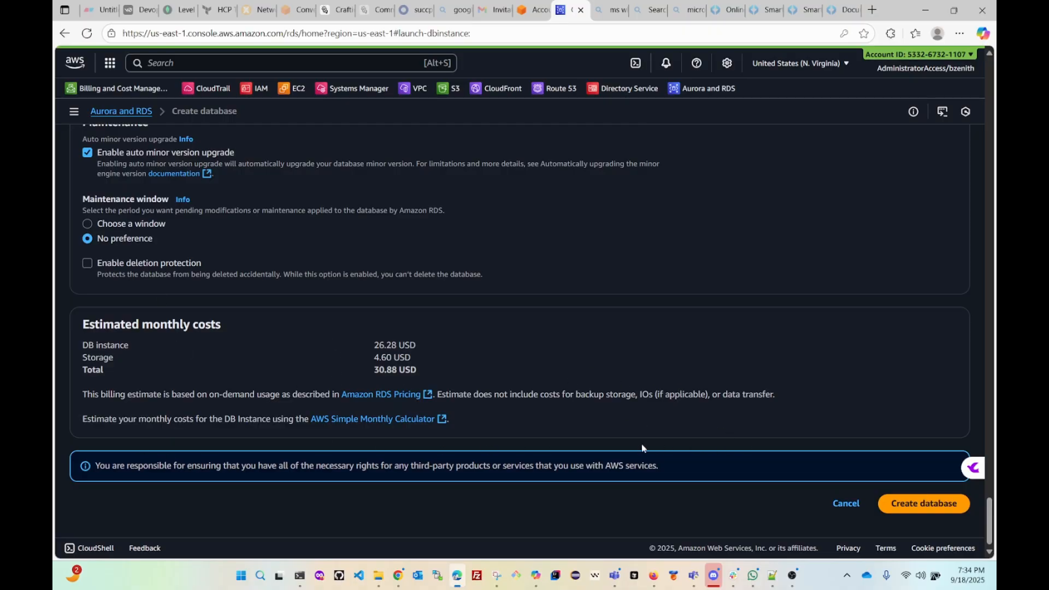
click(920, 514)
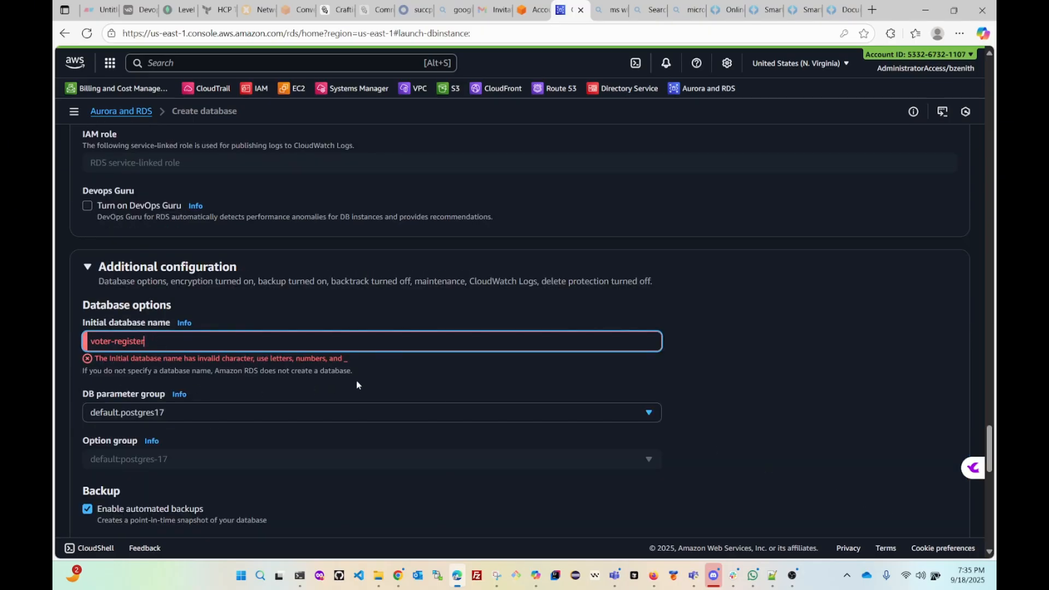
Correct the initial database name to voter_register and create the database, dismissing the suggested add-ons.
click(114, 342)
key(BackSpace)
text(_)
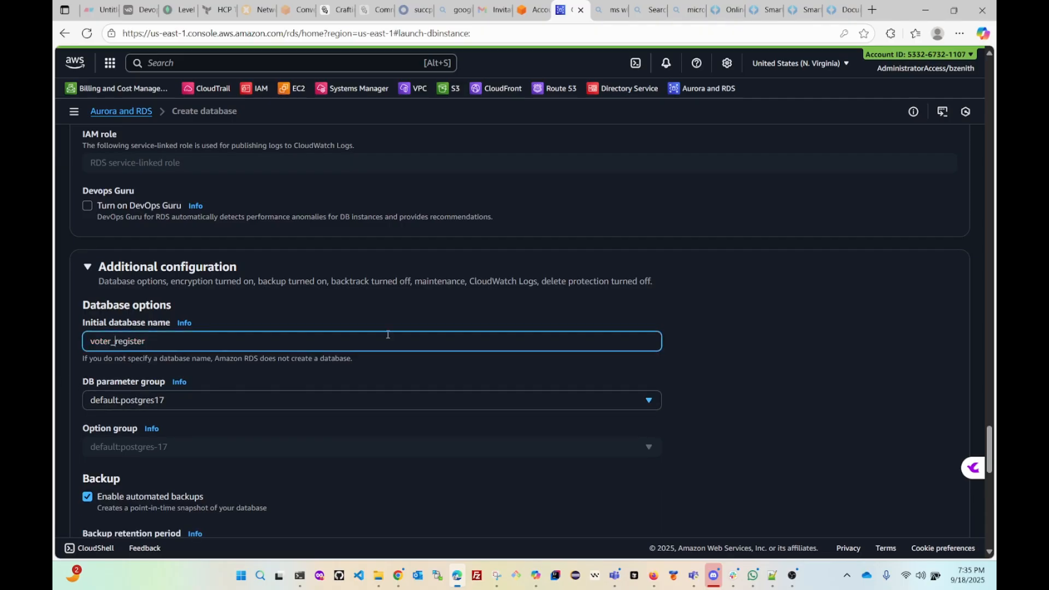
scroll(715, 312, down, 4)
scroll(716, 318, down, 10)
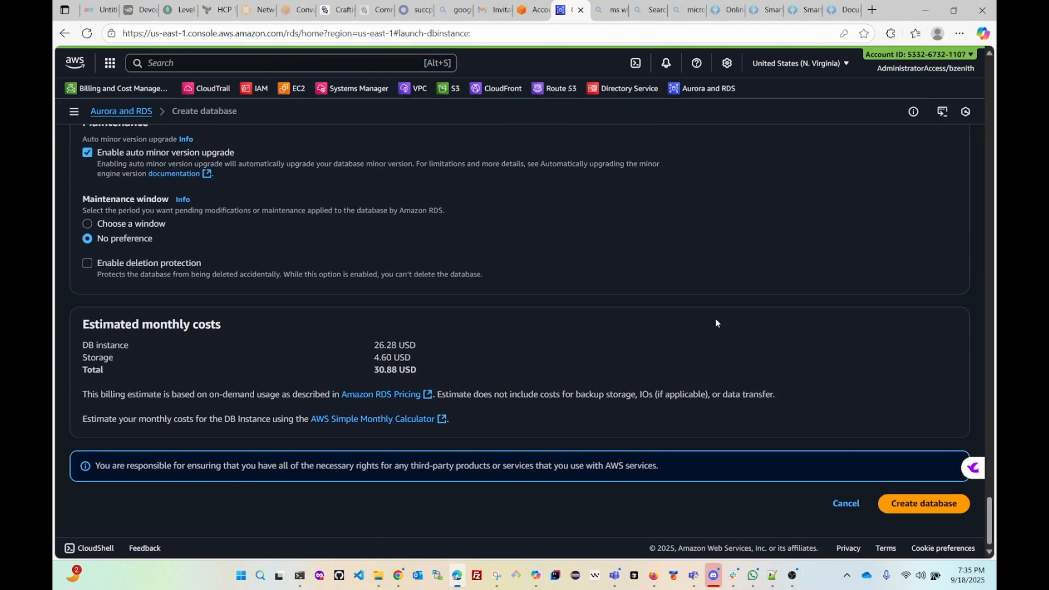
click(891, 502)
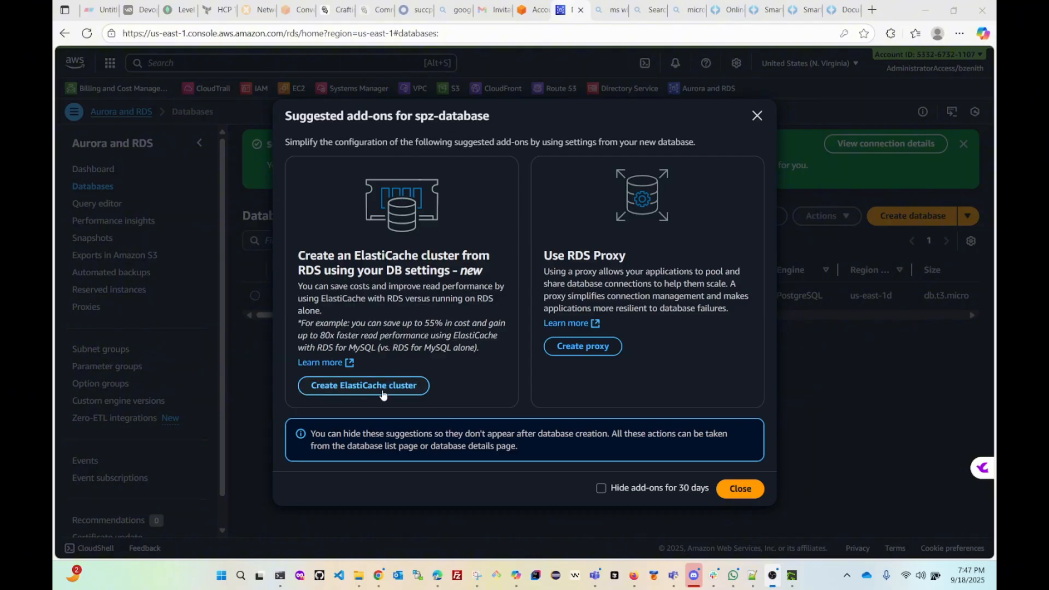
click(740, 489)
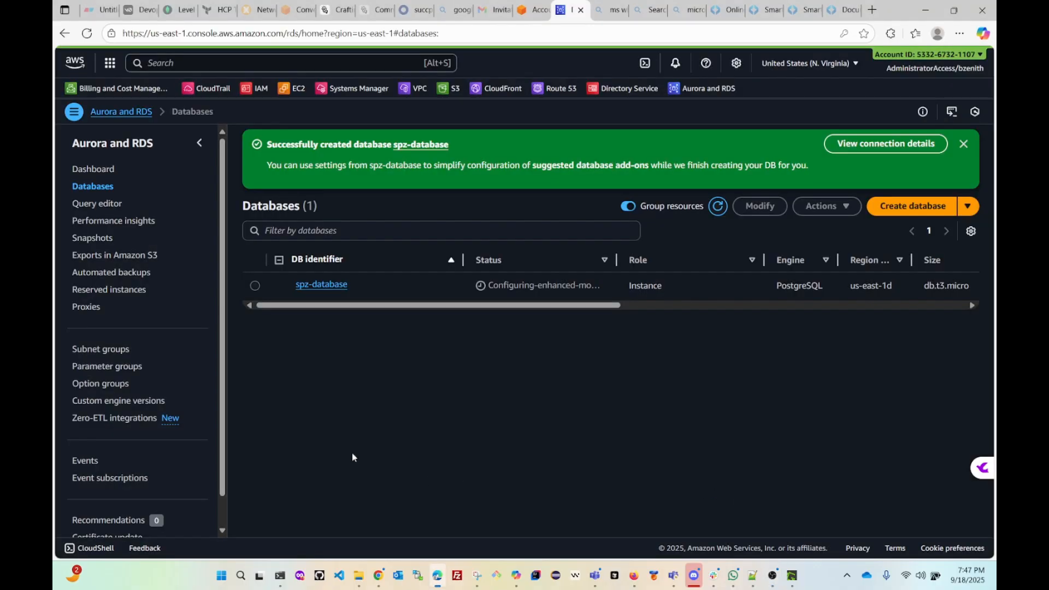
Refresh the database list and view the connection details of spz-database, checking the master username.
click(719, 207)
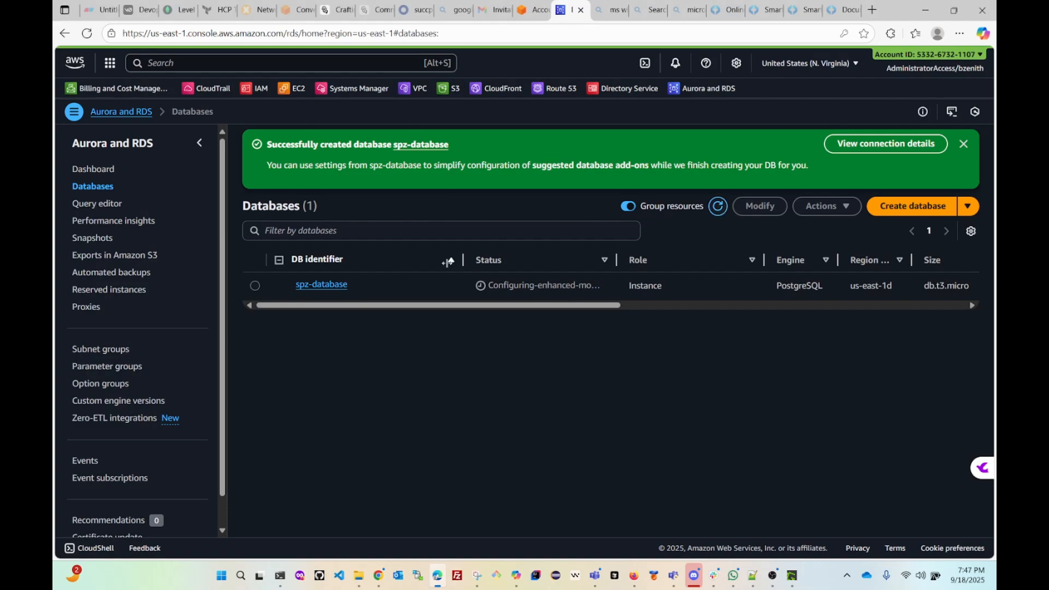
click(874, 152)
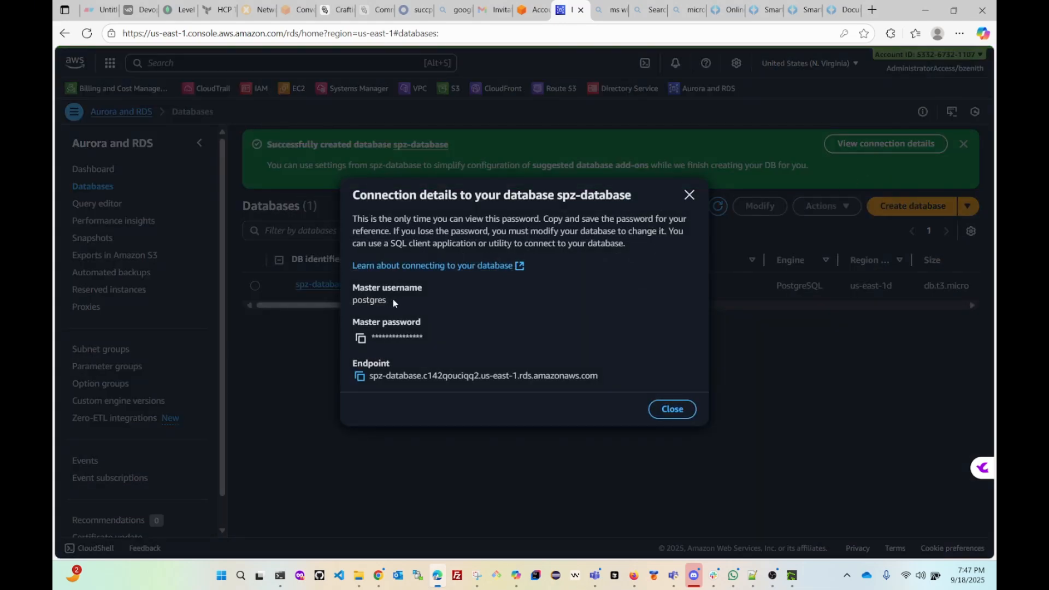
drag(392, 297, 348, 306)
Find pgAdmin 4 through the system search and launch it.
click(241, 578)
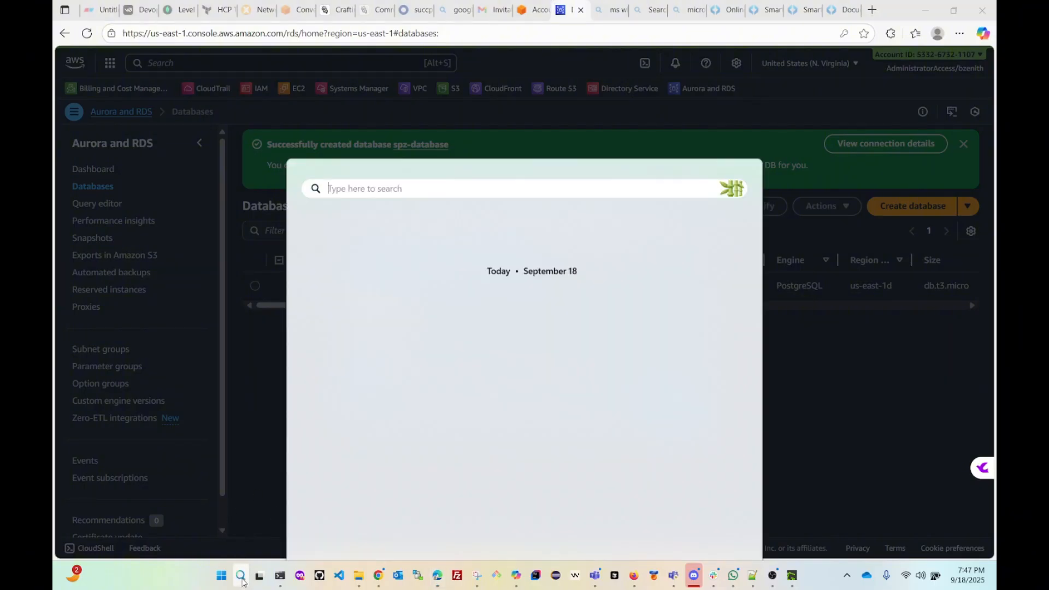
click(368, 229)
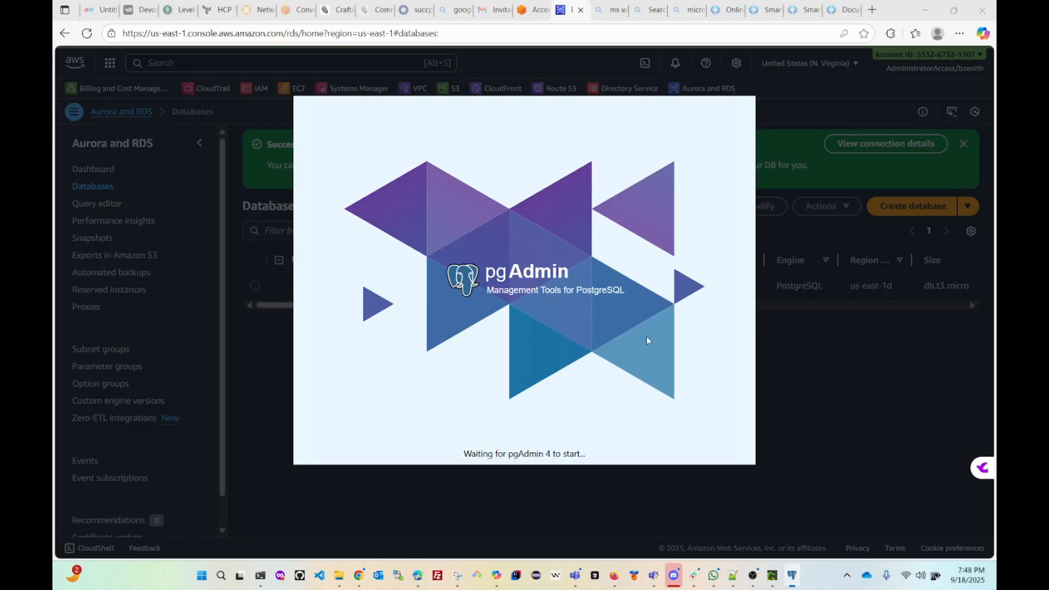
Return to the RDS console and copy the endpoint from the connection details of spz-database.
click(254, 397)
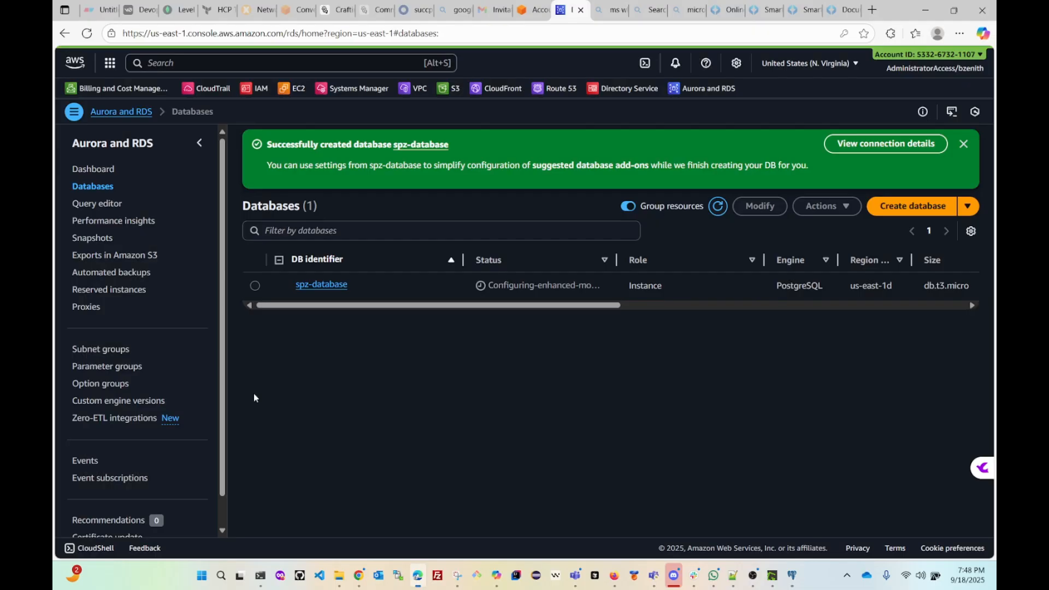
click(874, 144)
click(360, 378)
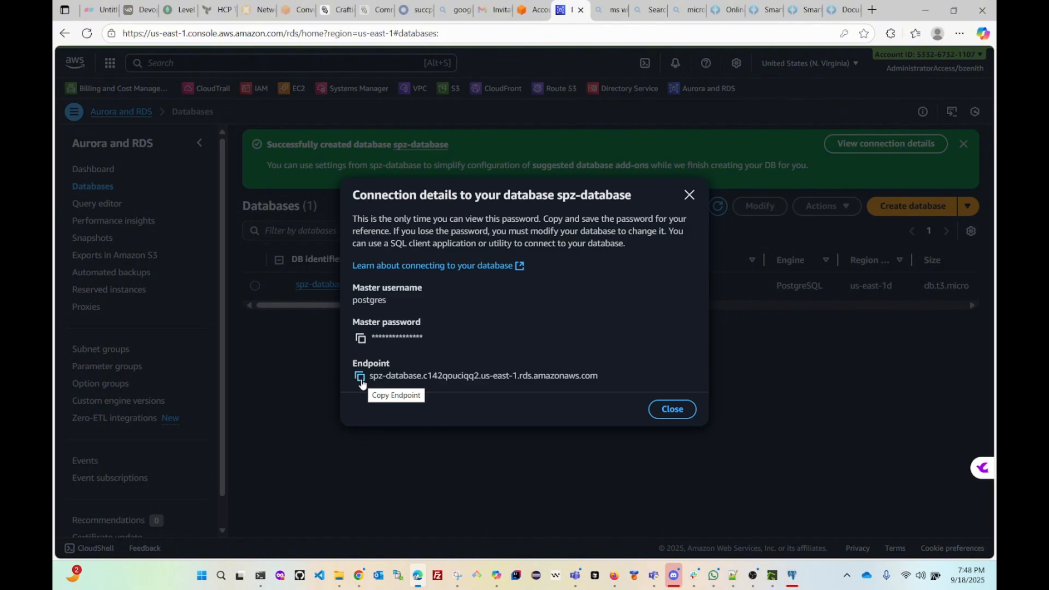
click(671, 413)
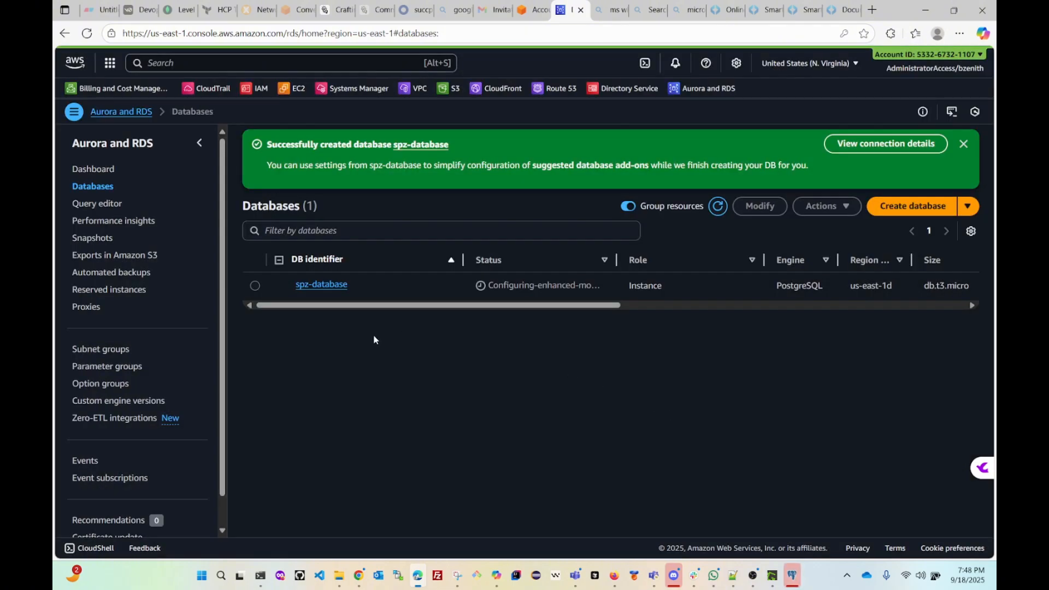
Open the spz-database details page and copy the endpoint from its connectivity and security information.
click(312, 292)
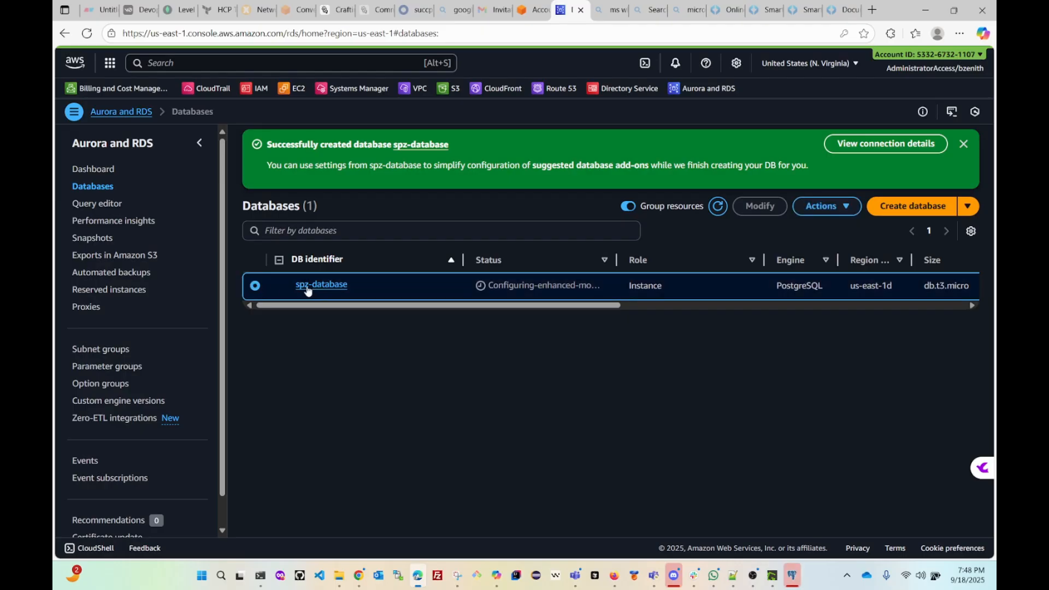
click(317, 284)
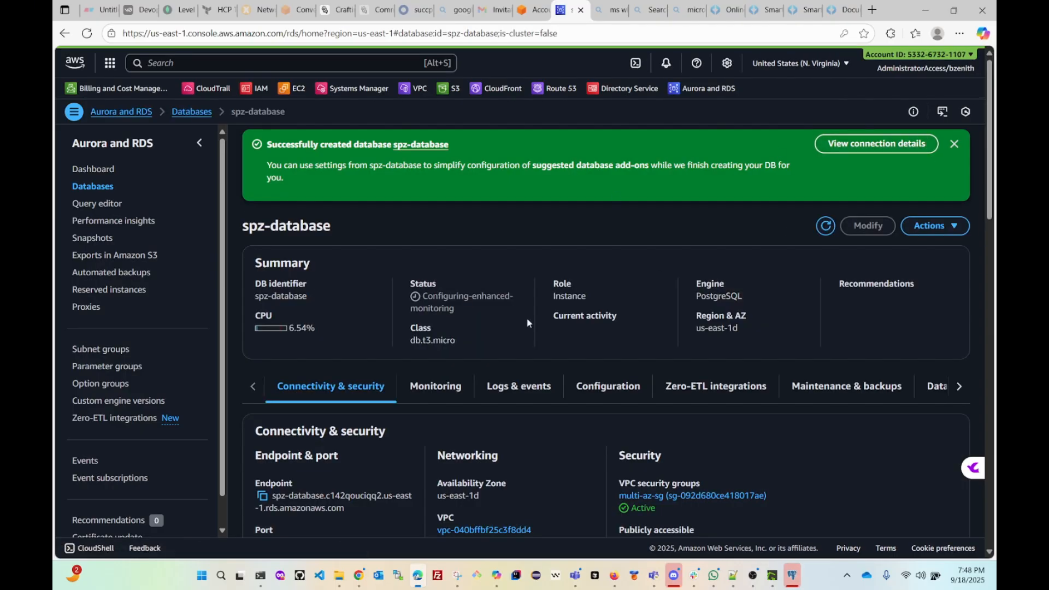
scroll(351, 381, down, 2)
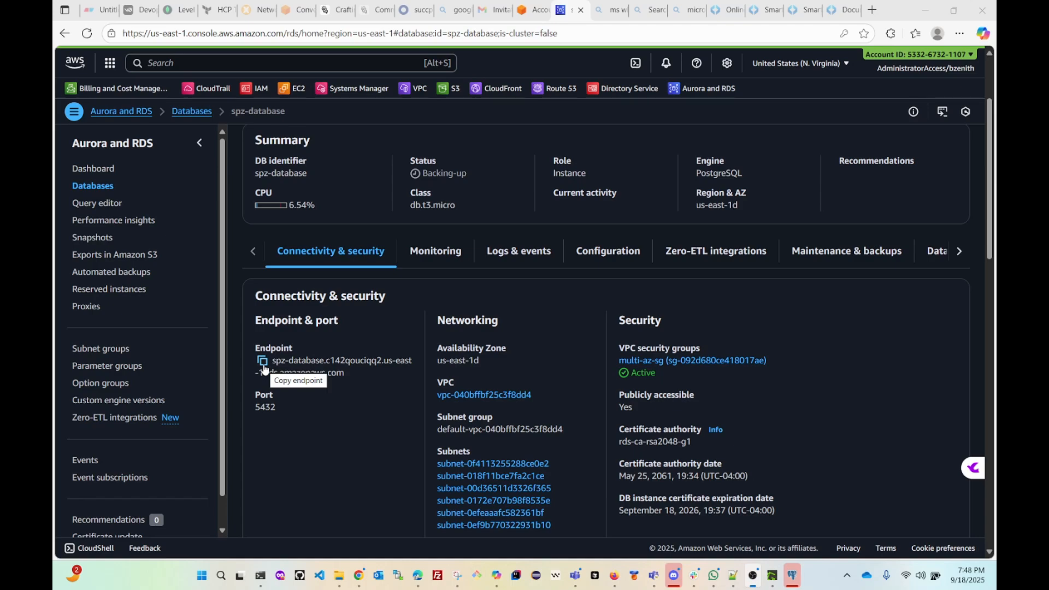
scroll(429, 388, up, 2)
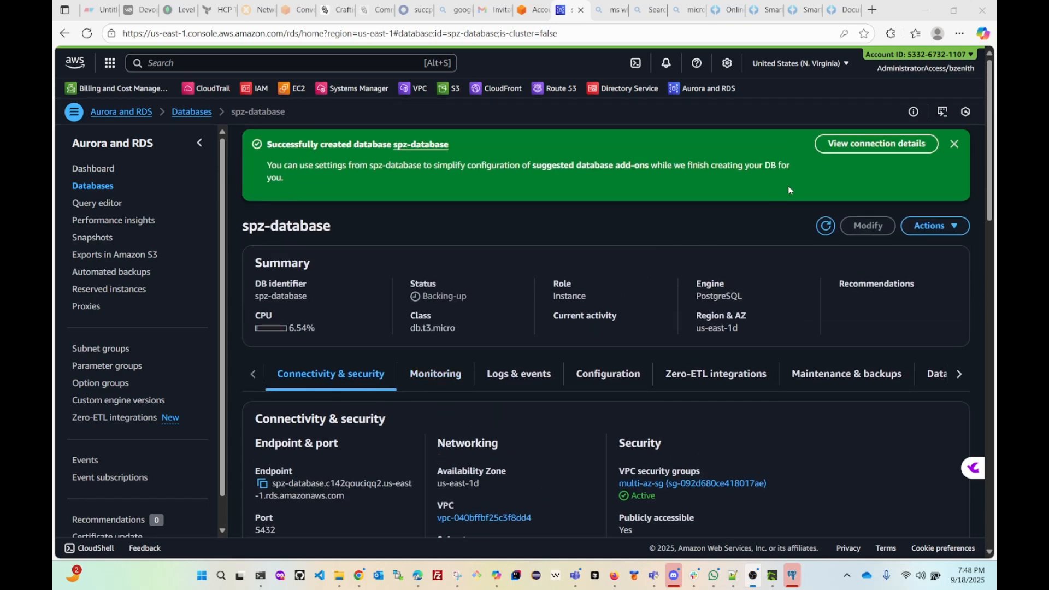
scroll(601, 273, down, 1)
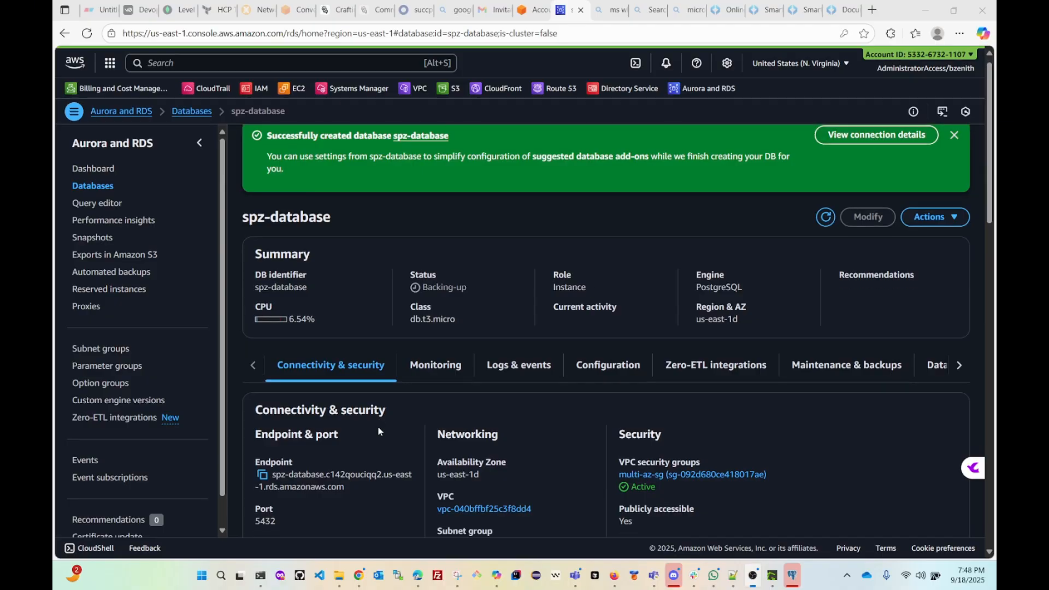
click(262, 424)
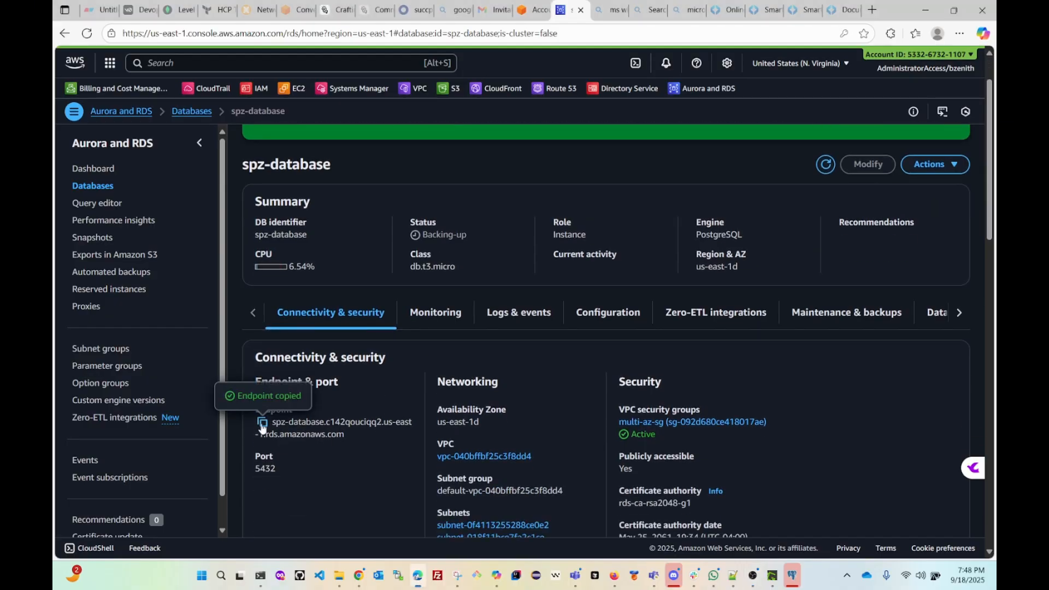
Switch to pgAdmin 4, maximise its window and close the leftover public.Users table view.
click(790, 578)
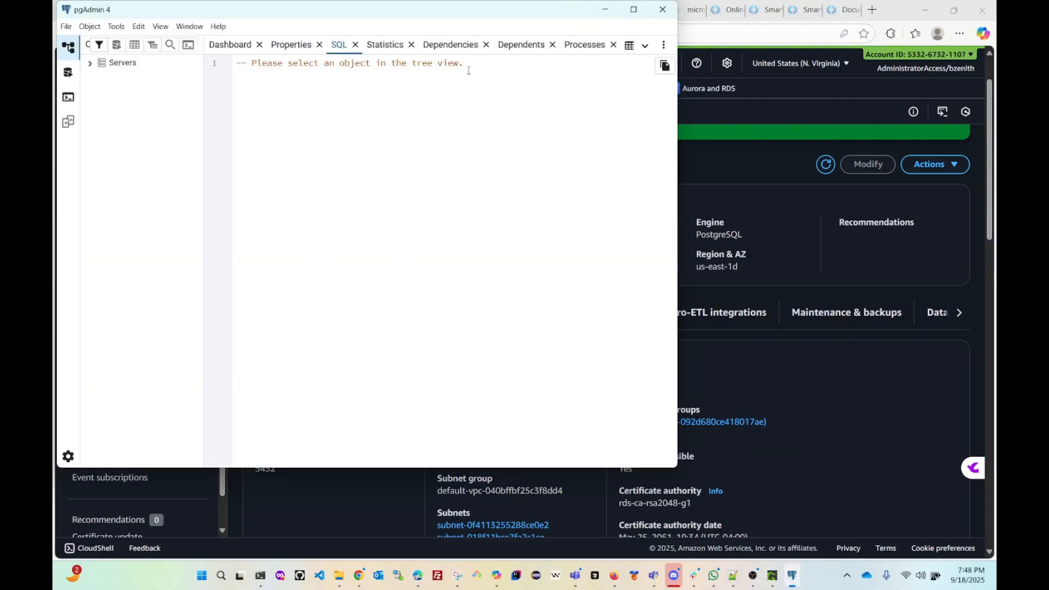
click(633, 12)
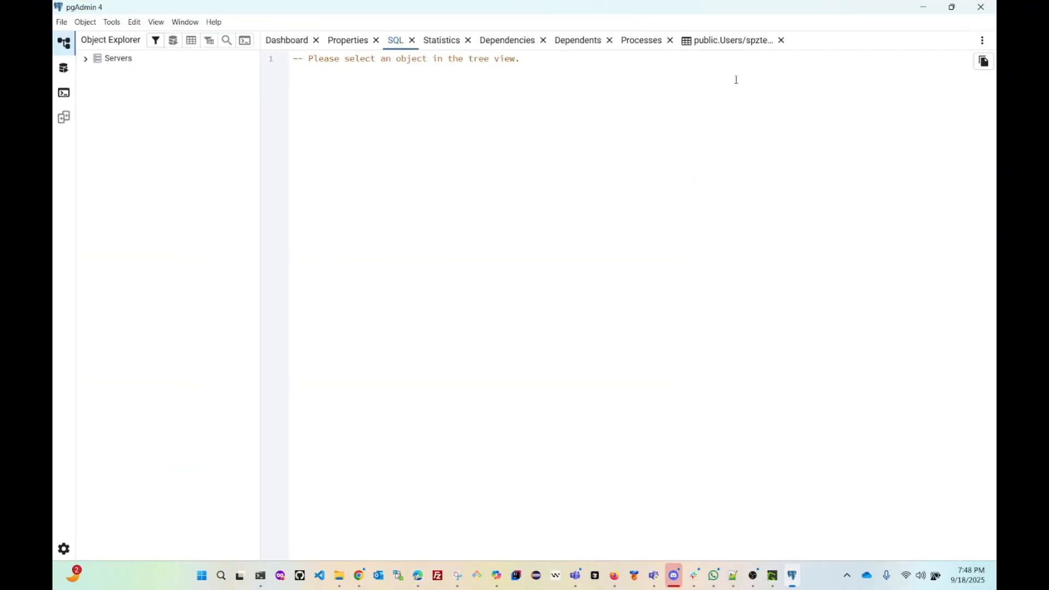
click(782, 40)
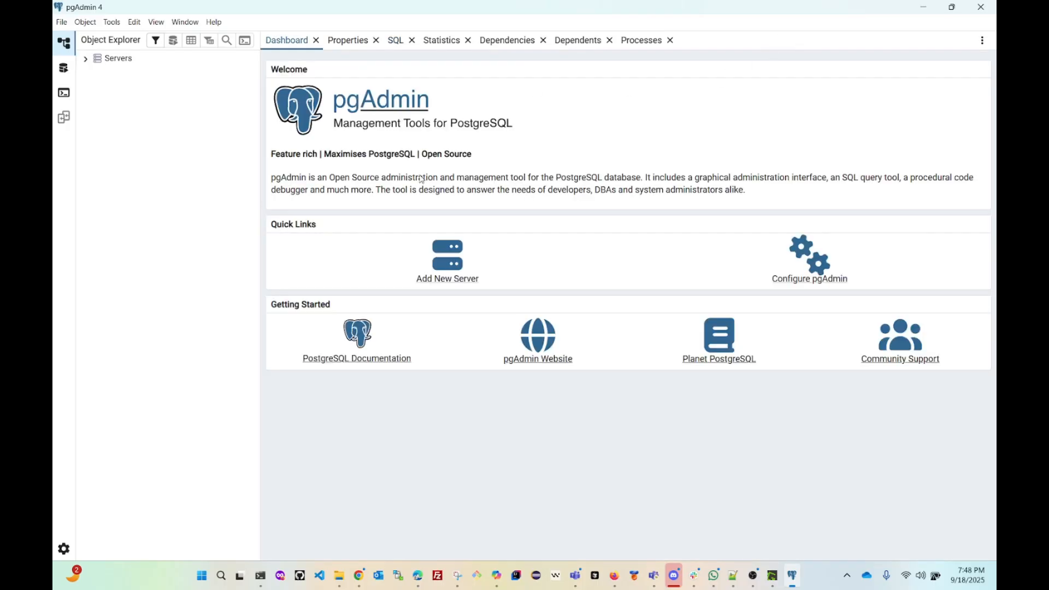
Start registering a new server and name it spz-database-home.
click(455, 274)
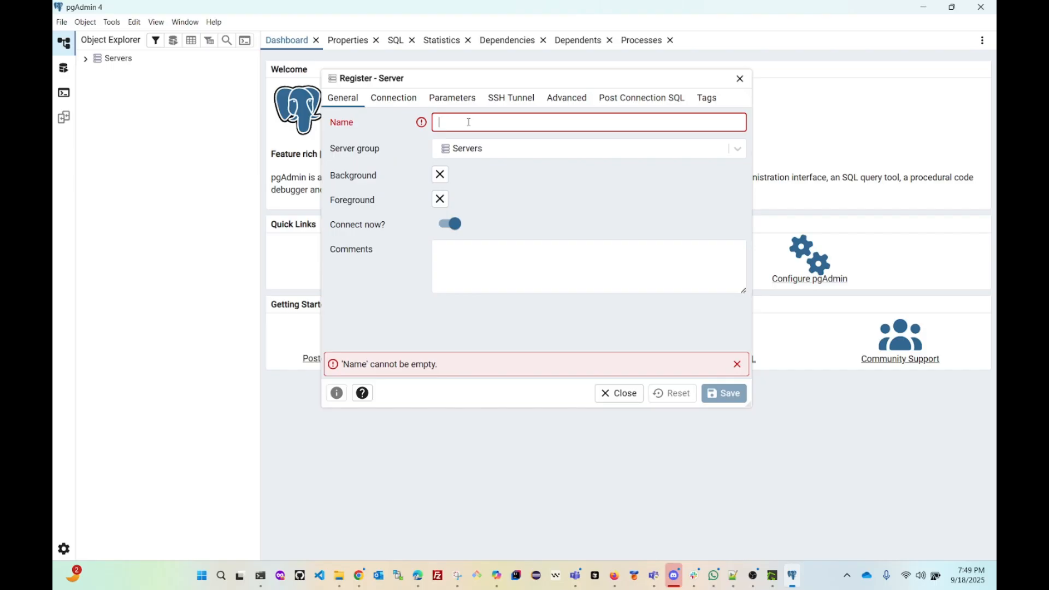
text(sp)
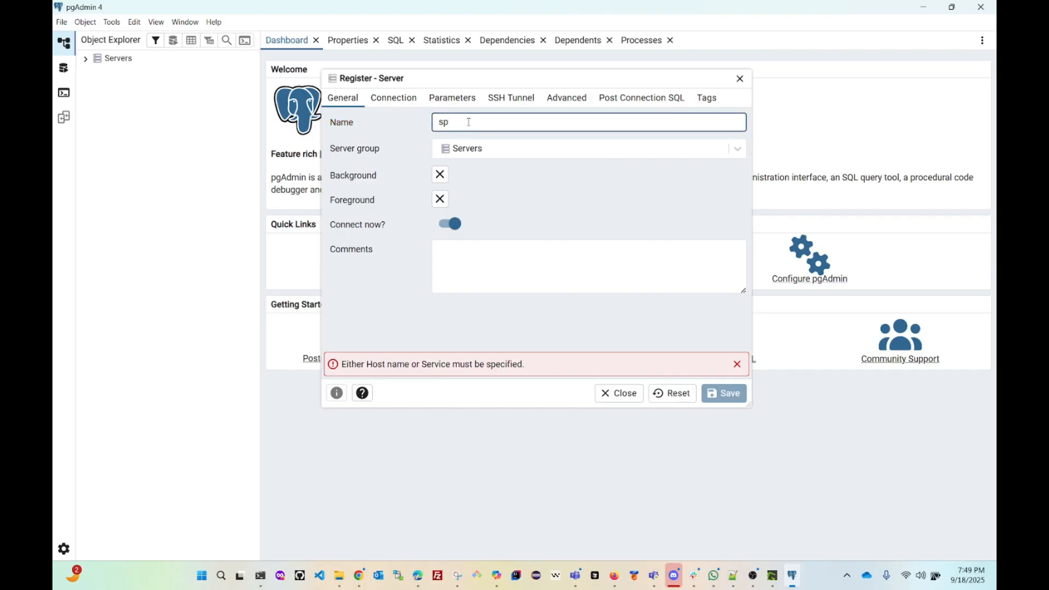
text(z-database)
text(-home)
Paste the copied RDS endpoint as the host name, enter the postgres account password, and save the server registration.
click(398, 105)
click(471, 120)
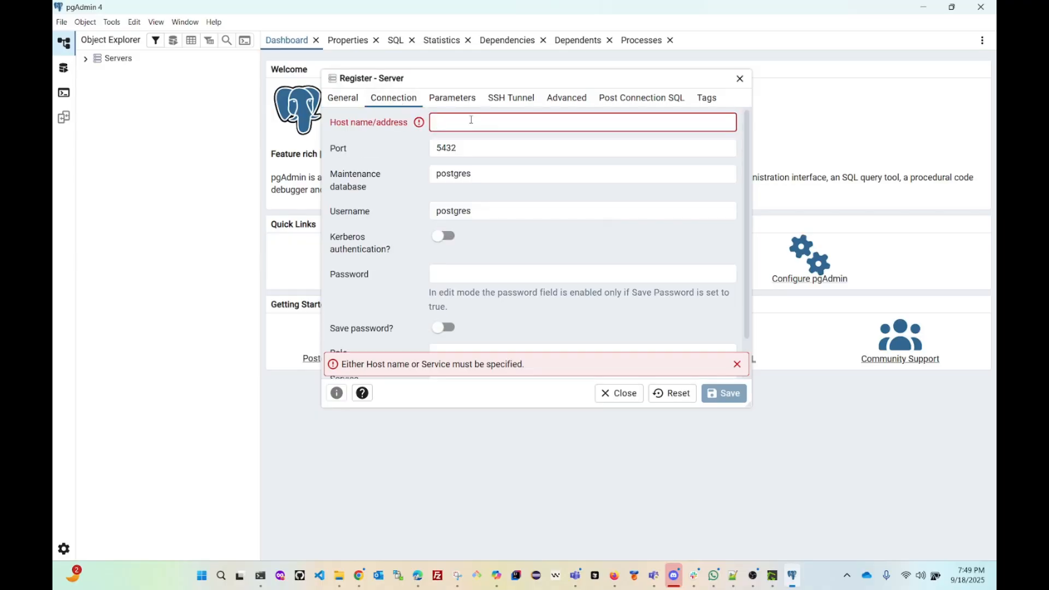
key(ctrl+v)
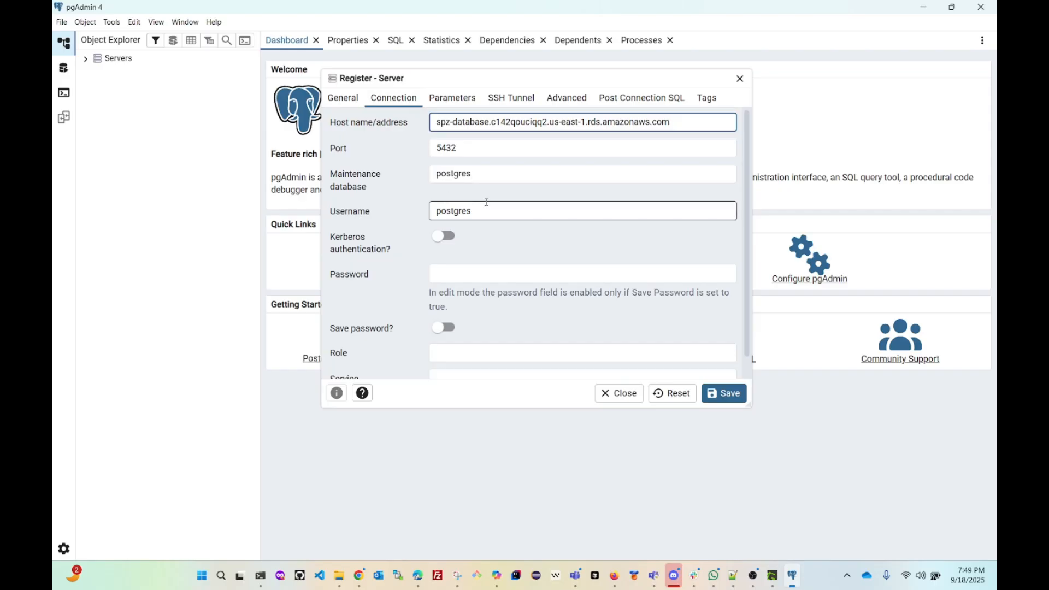
click(463, 271)
text(•)
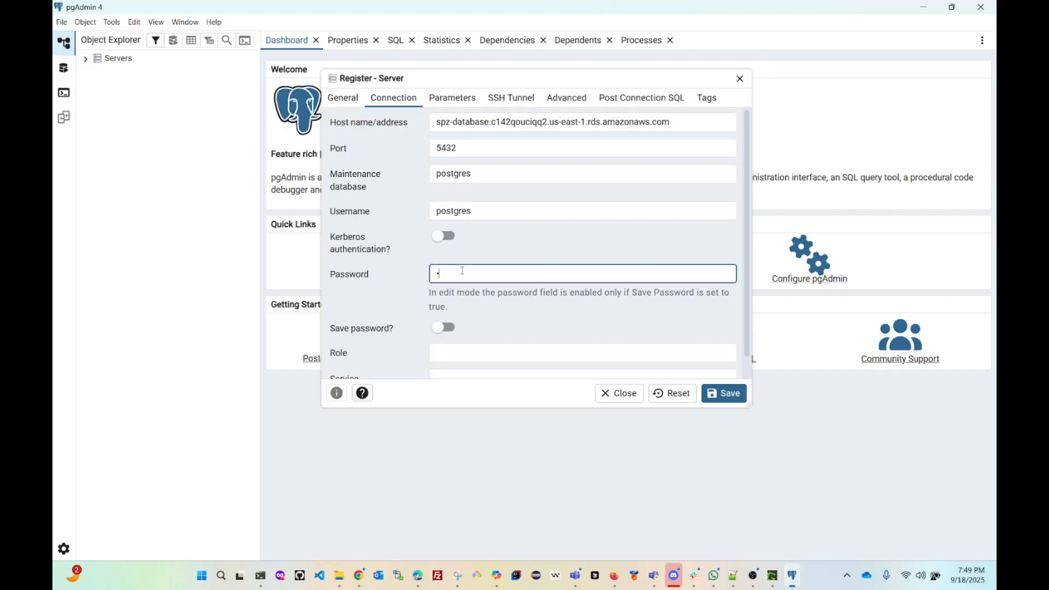
text(••)
click(728, 401)
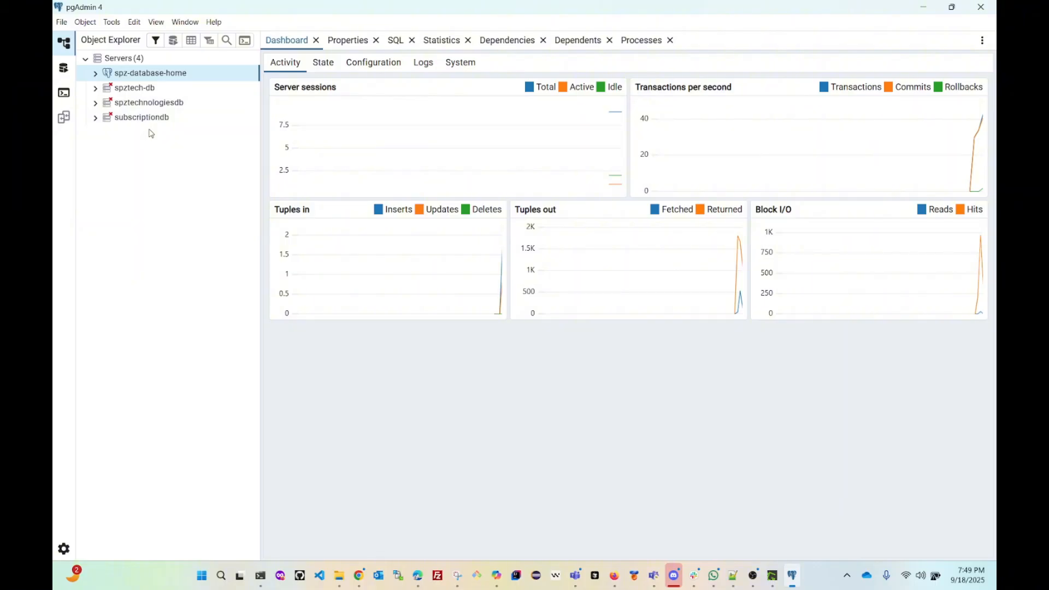
Expand the spz-database-home server down to the voter_register database and open the Query Tool on it.
click(96, 92)
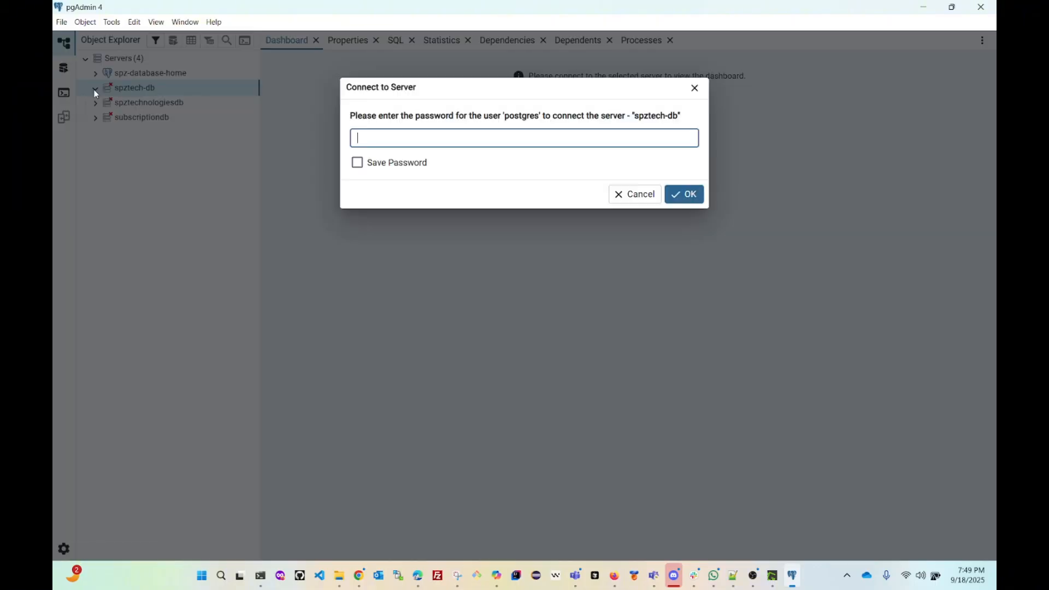
click(646, 195)
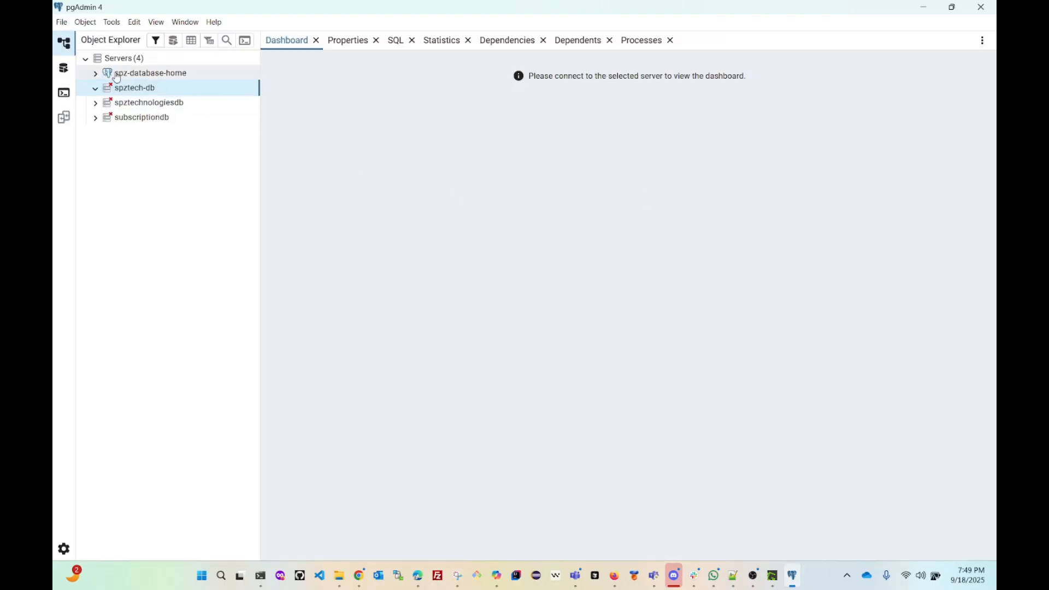
click(98, 77)
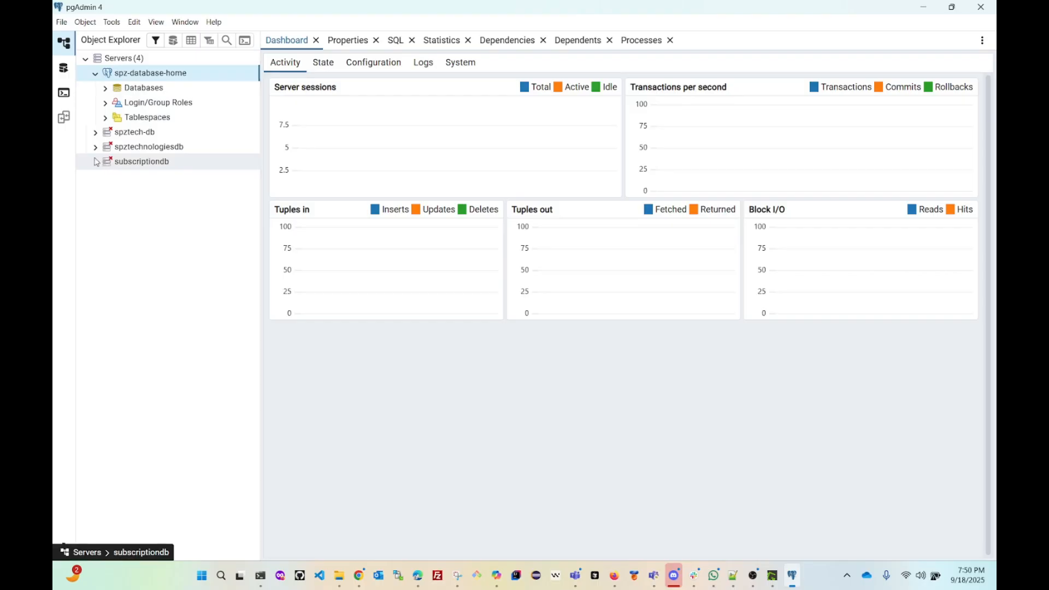
click(105, 95)
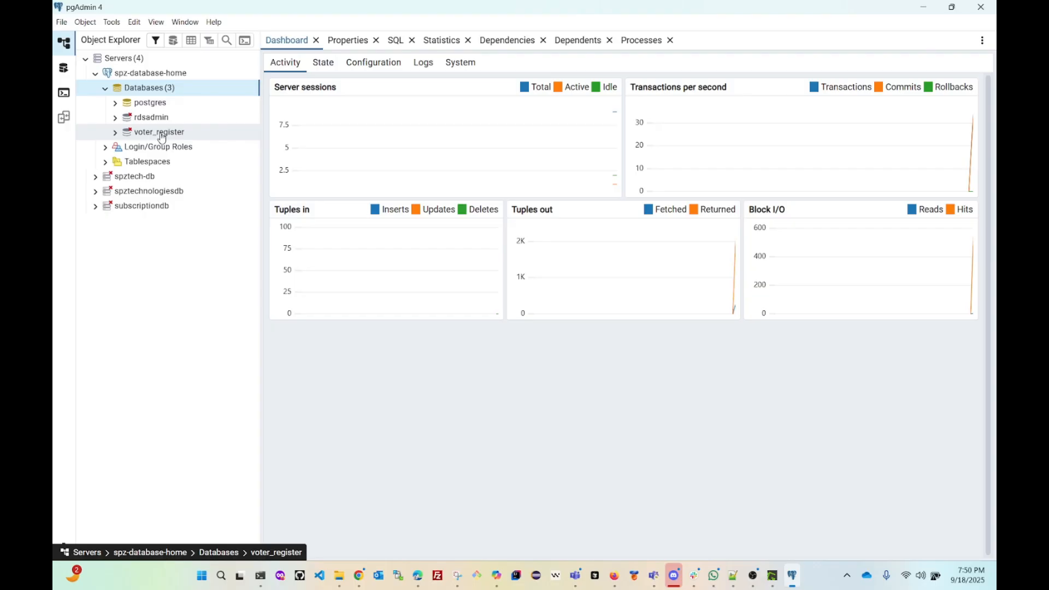
click(116, 134)
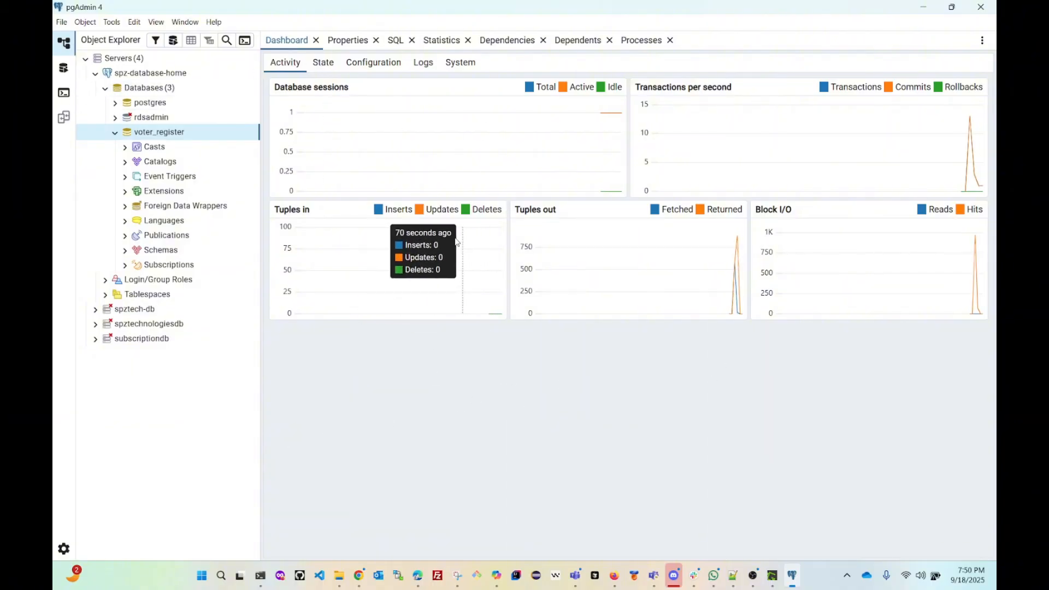
click(174, 43)
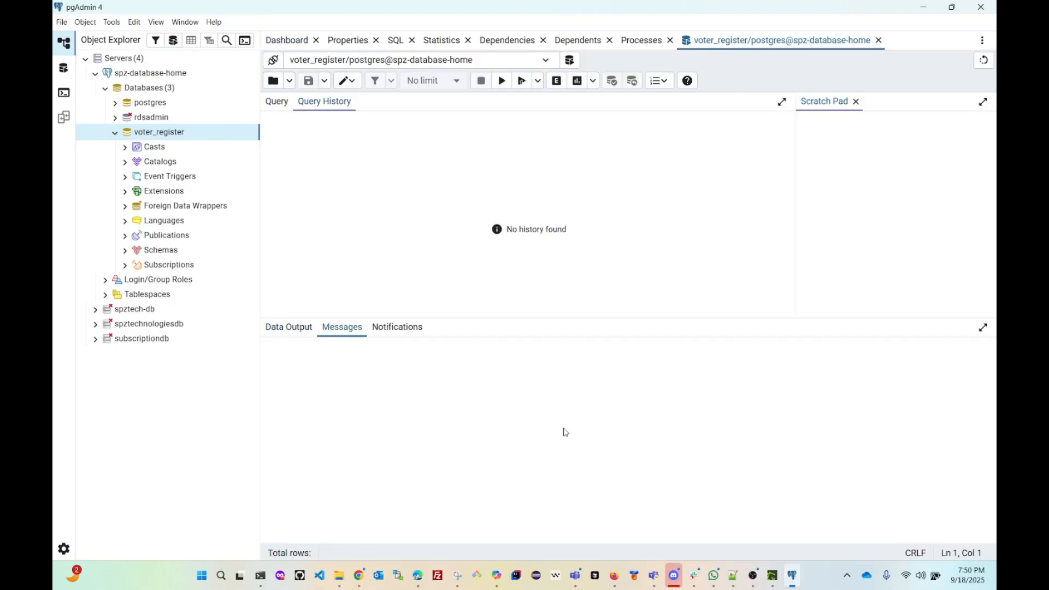
Copy the CREATE TABLE customers statement from the new 200 file in Notepad++ and return to pgAdmin 4.
click(733, 583)
scroll(313, 263, up, 1)
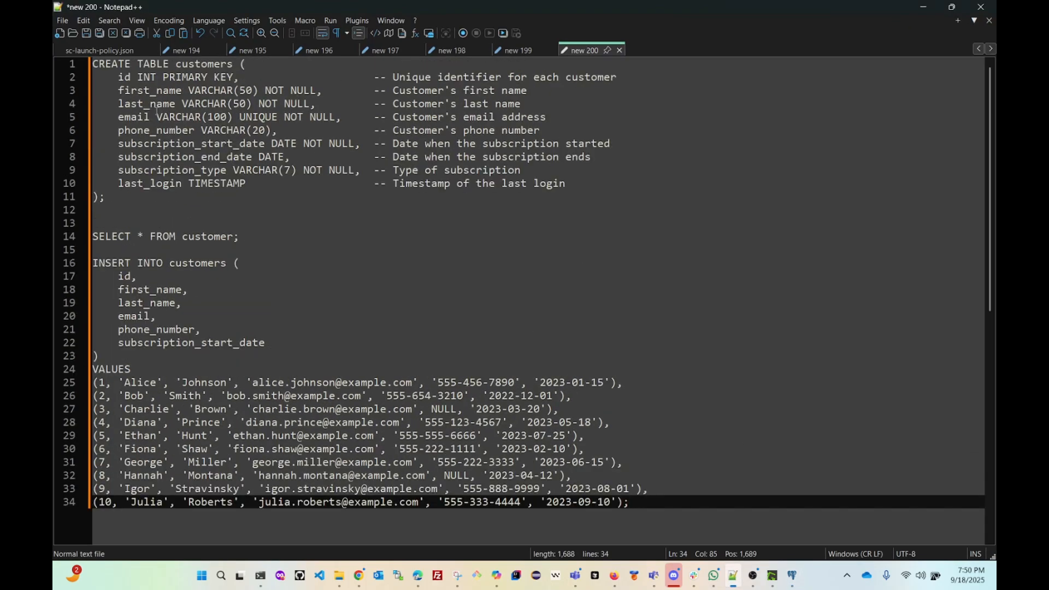
drag(94, 64, 197, 196)
key(ctrl+c)
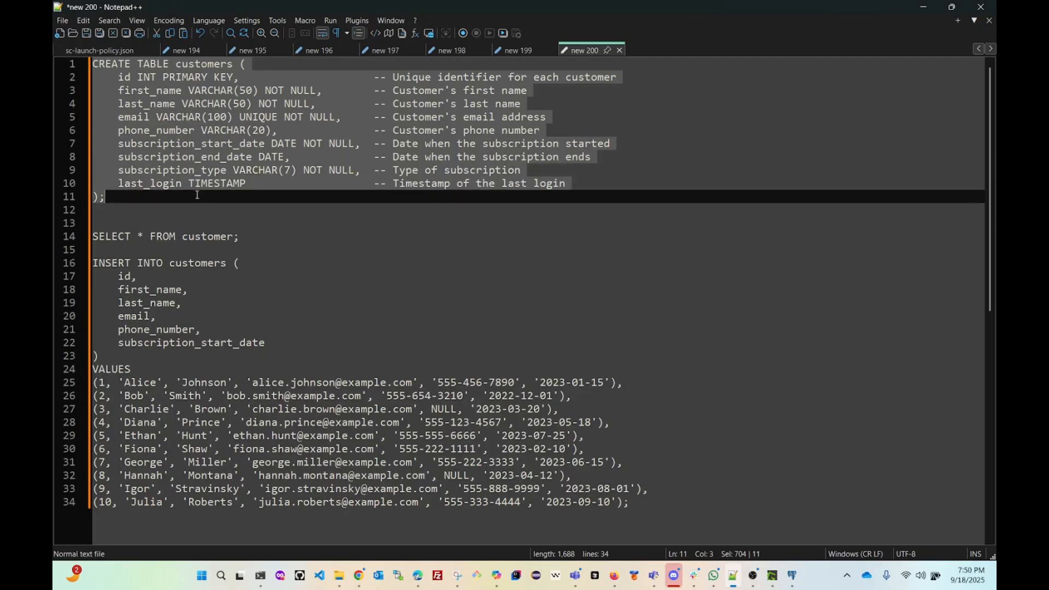
click(925, 7)
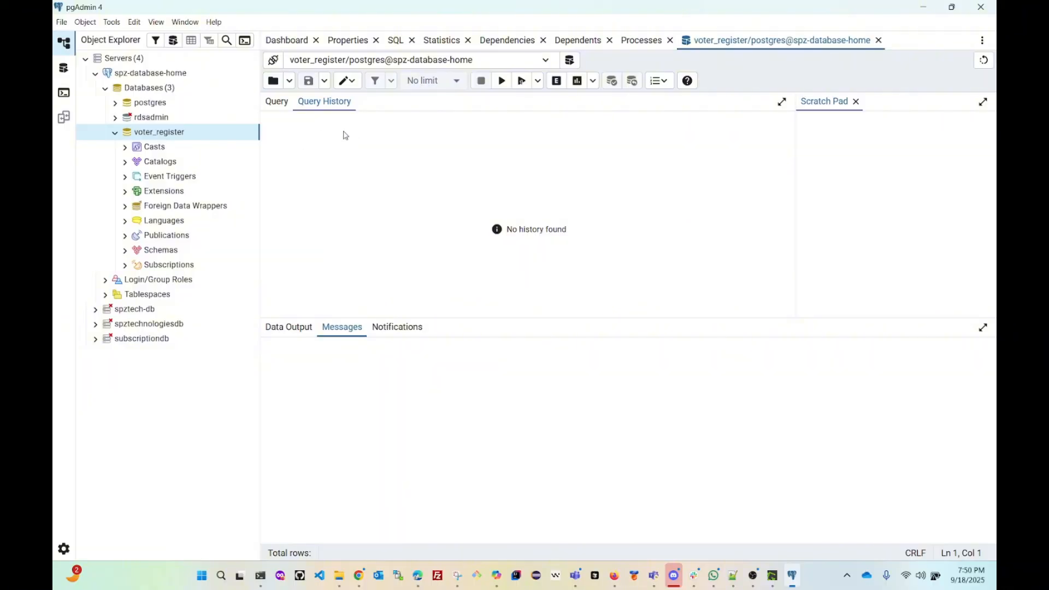
Paste the copied CREATE TABLE customers statement into the query editor and try to run it.
click(327, 107)
click(393, 135)
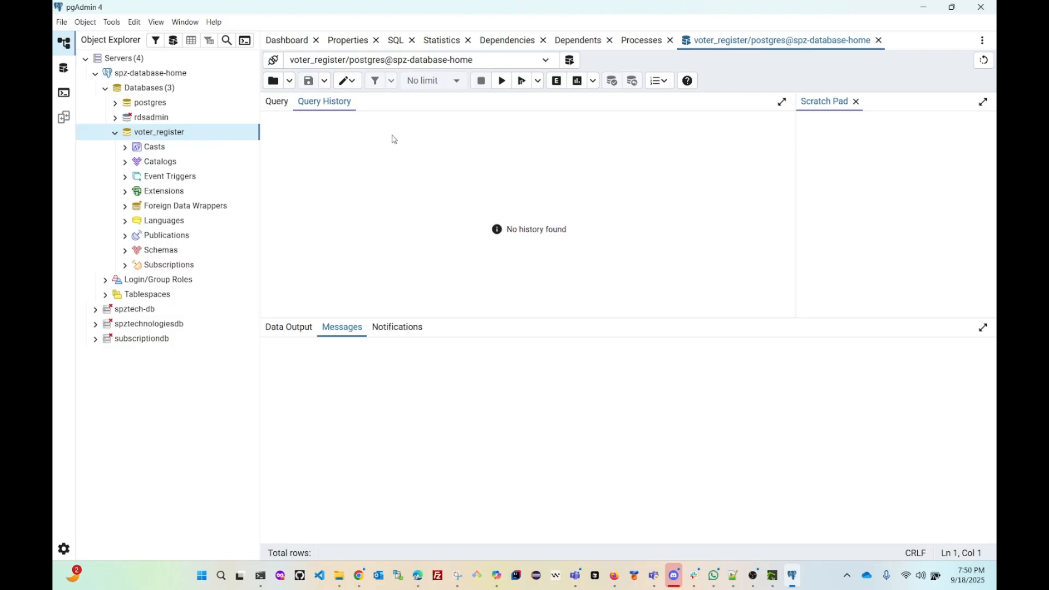
click(277, 103)
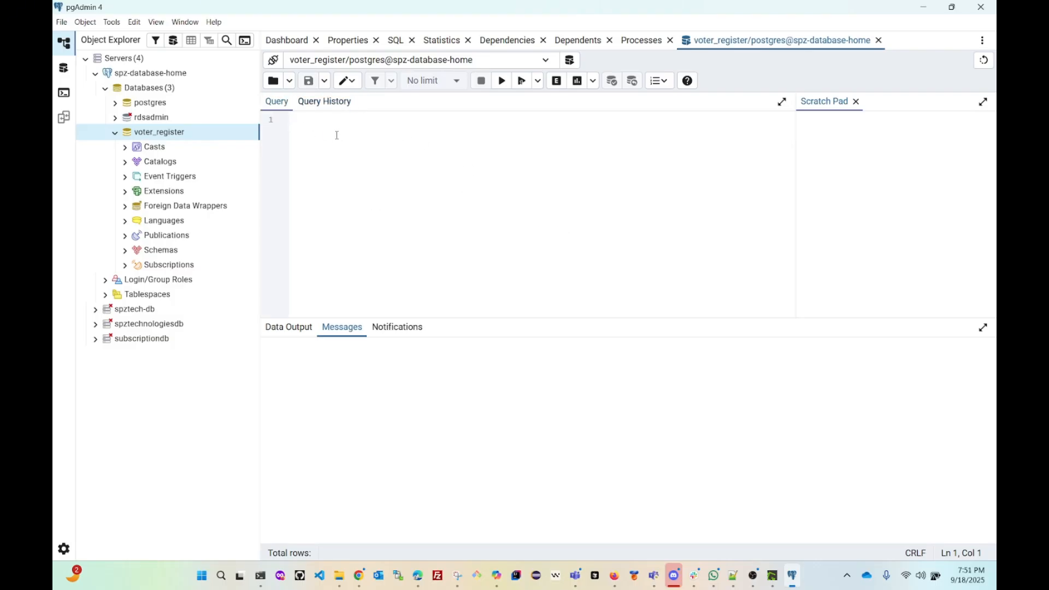
key(ctrl+v)
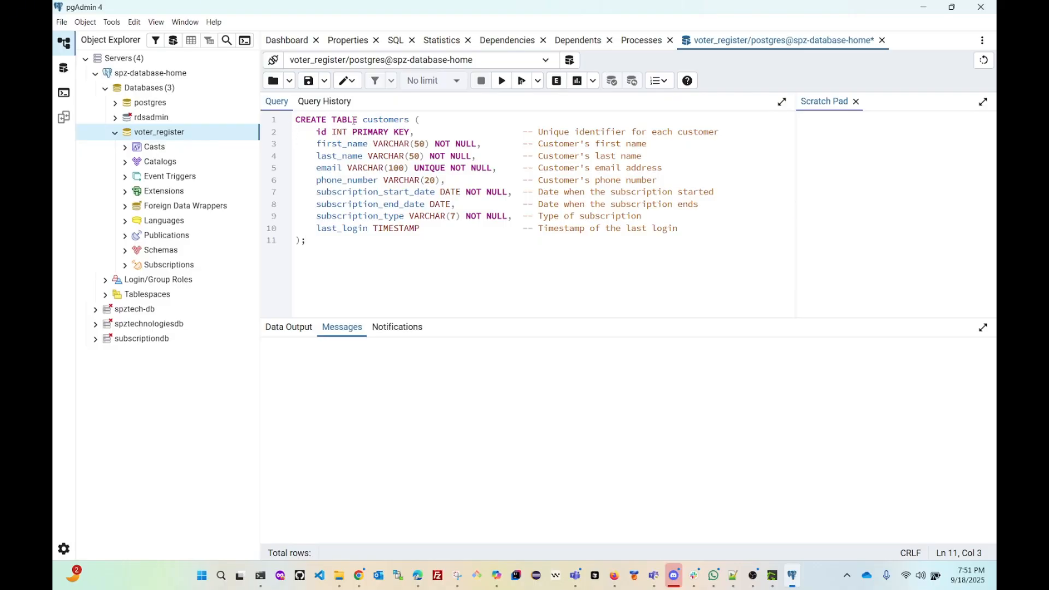
drag(362, 119, 412, 119)
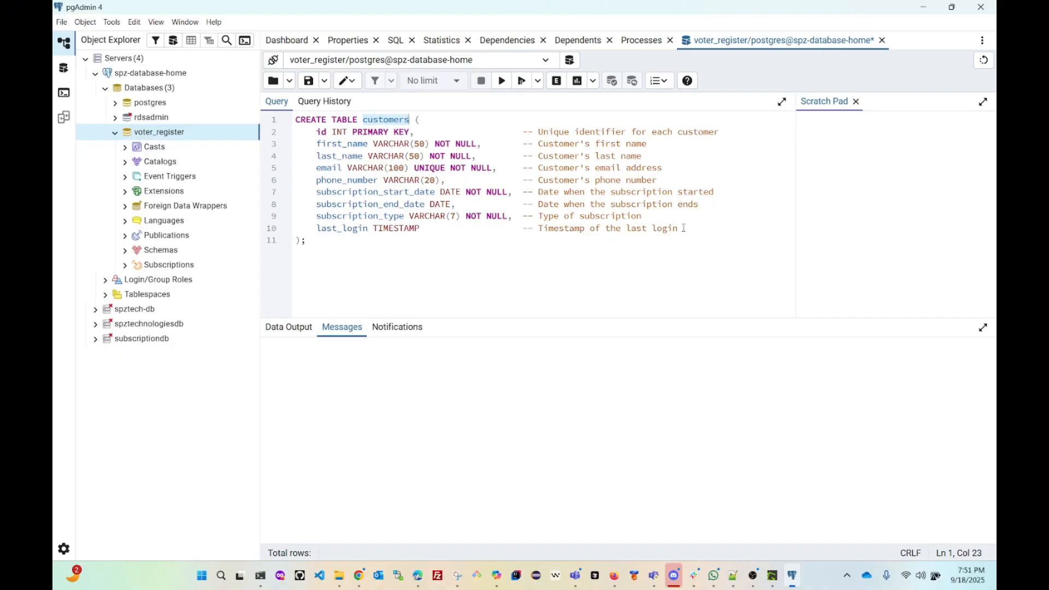
click(521, 83)
click(780, 173)
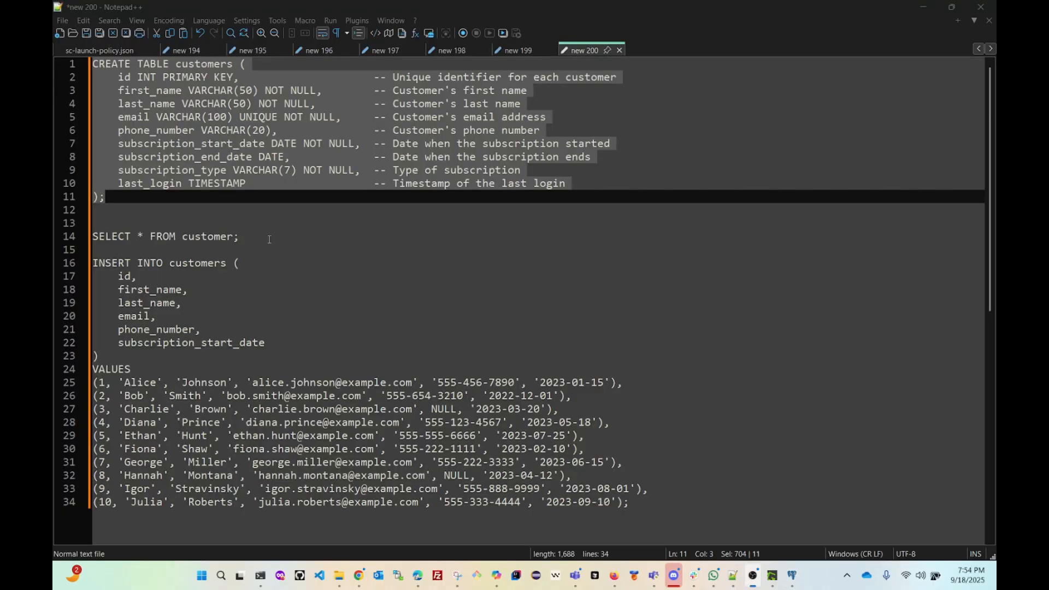
Copy the whole CREATE TABLE customers statement from the new 200 file again and switch back to pgAdmin 4.
click(117, 195)
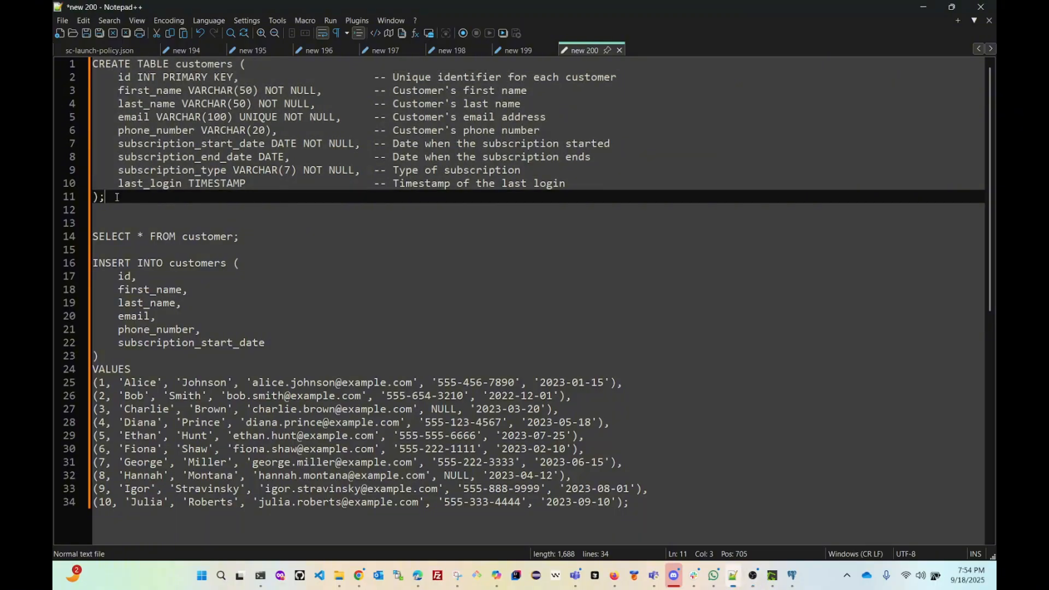
key(shift+Left)
drag(93, 64, 243, 192)
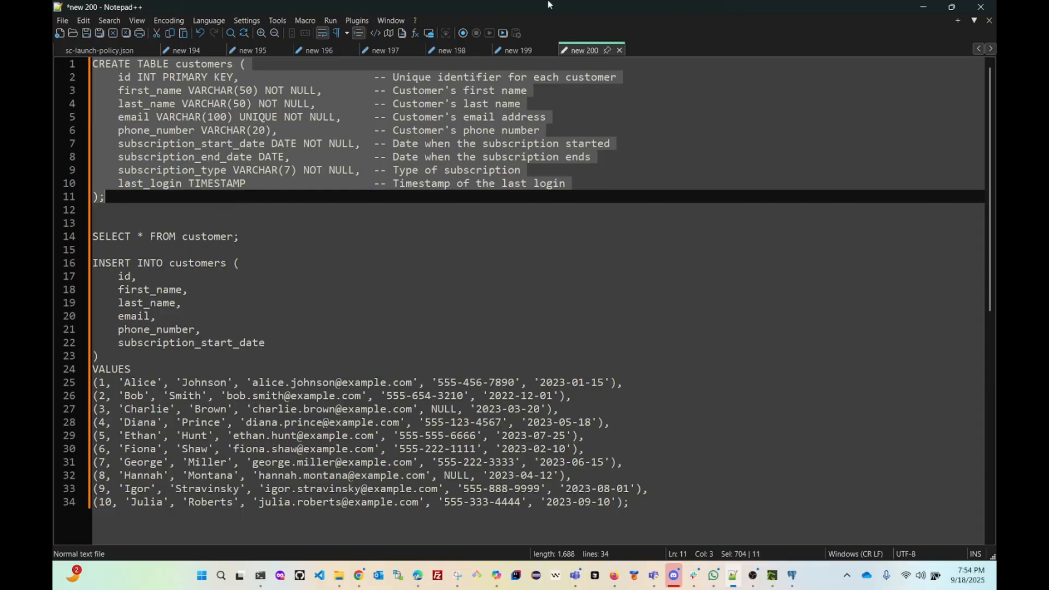
click(926, 8)
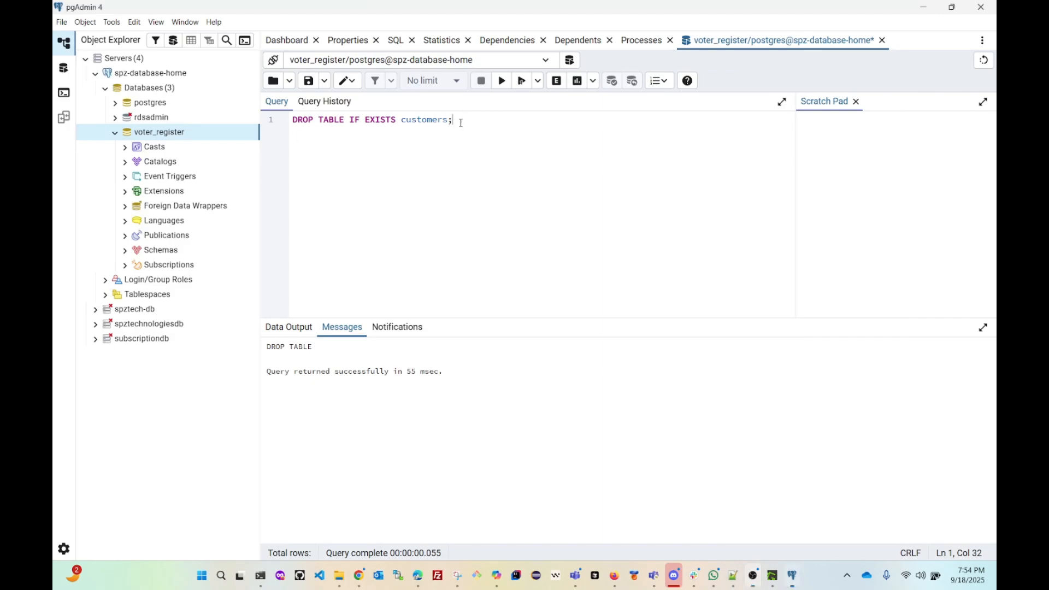
Open a new Query Tool on voter_register, paste the CREATE TABLE customers statement, and execute it.
key(shift+Home)
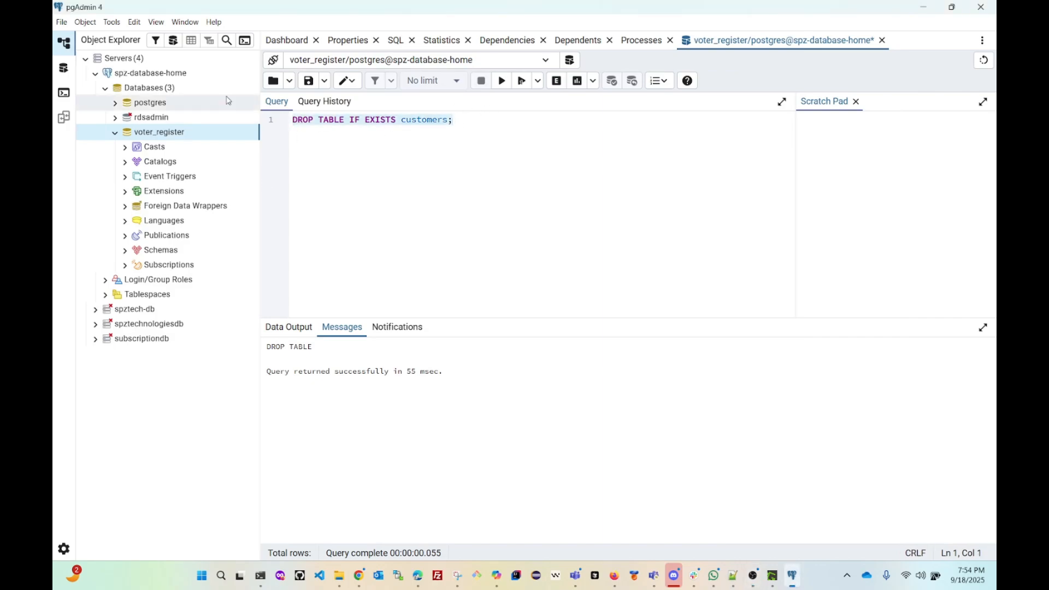
click(172, 45)
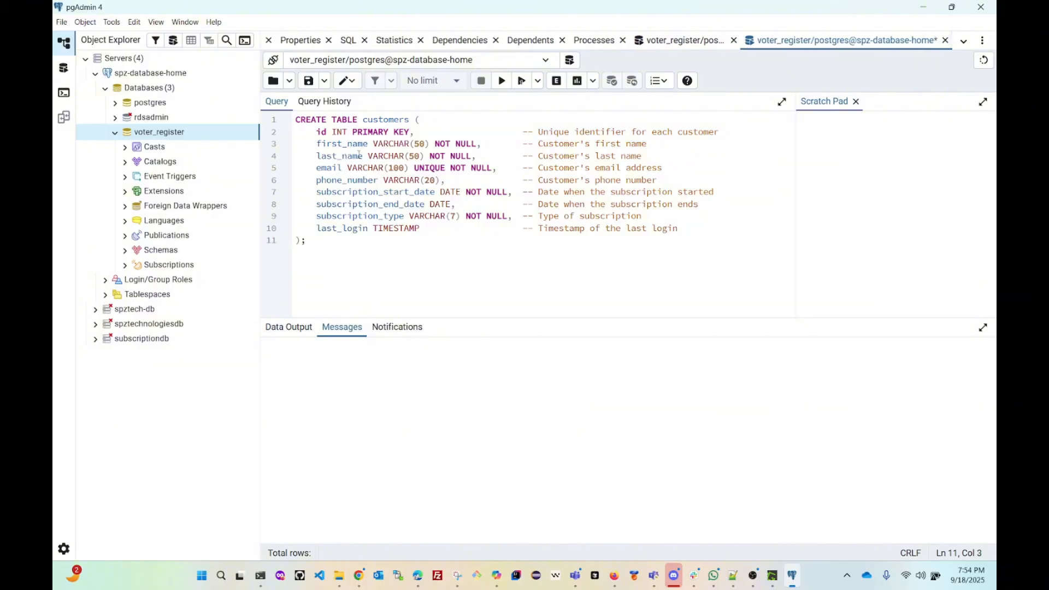
click(520, 81)
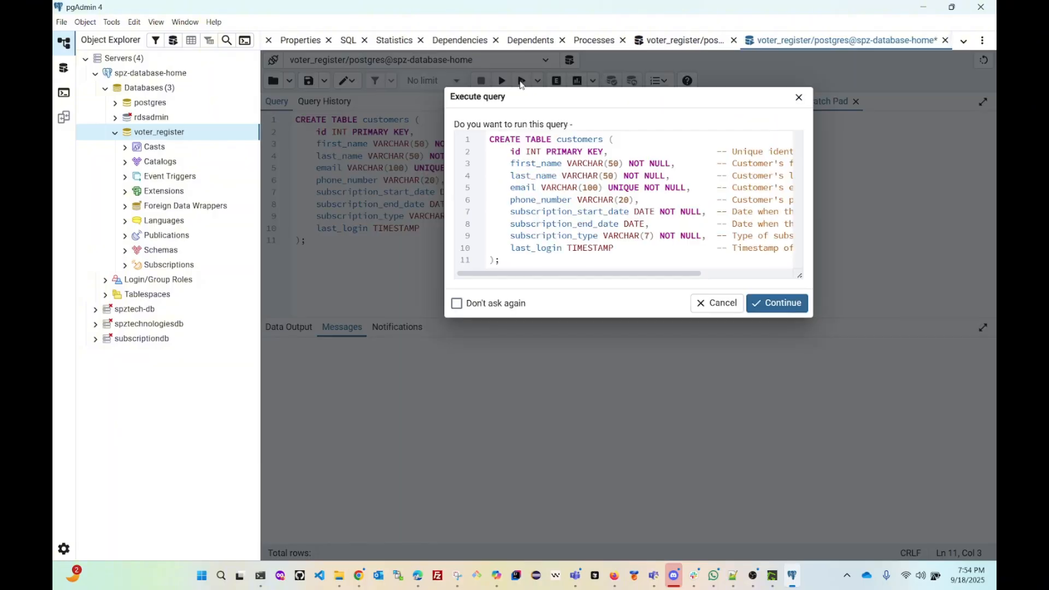
click(774, 303)
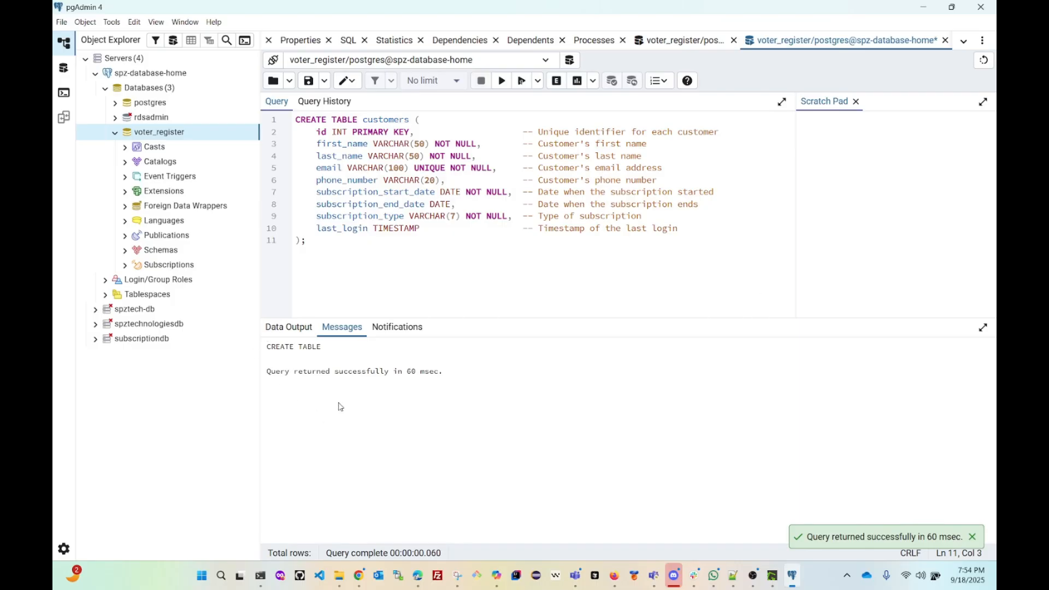
drag(267, 371, 450, 377)
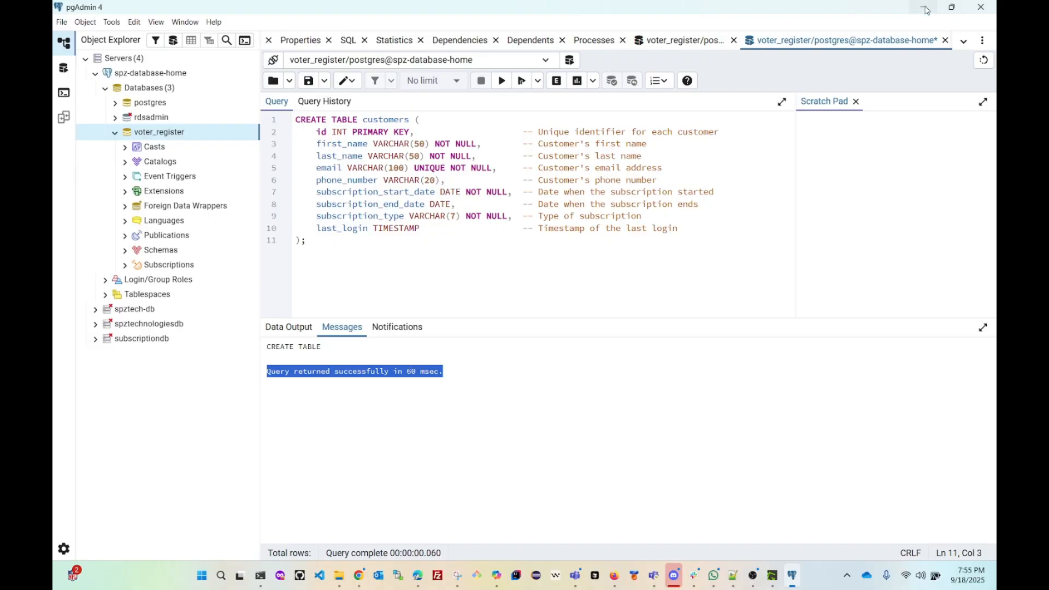
Replace the CREATE TABLE statement in the query editor with SELECT * FROM customer; from the Notepad++ file and execute it.
click(733, 575)
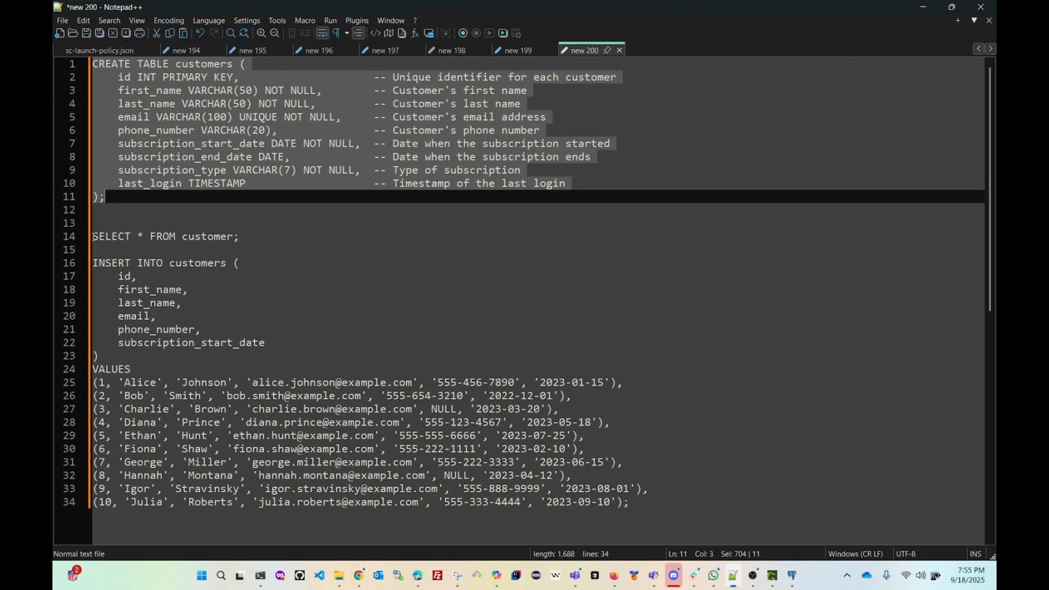
drag(93, 236, 242, 239)
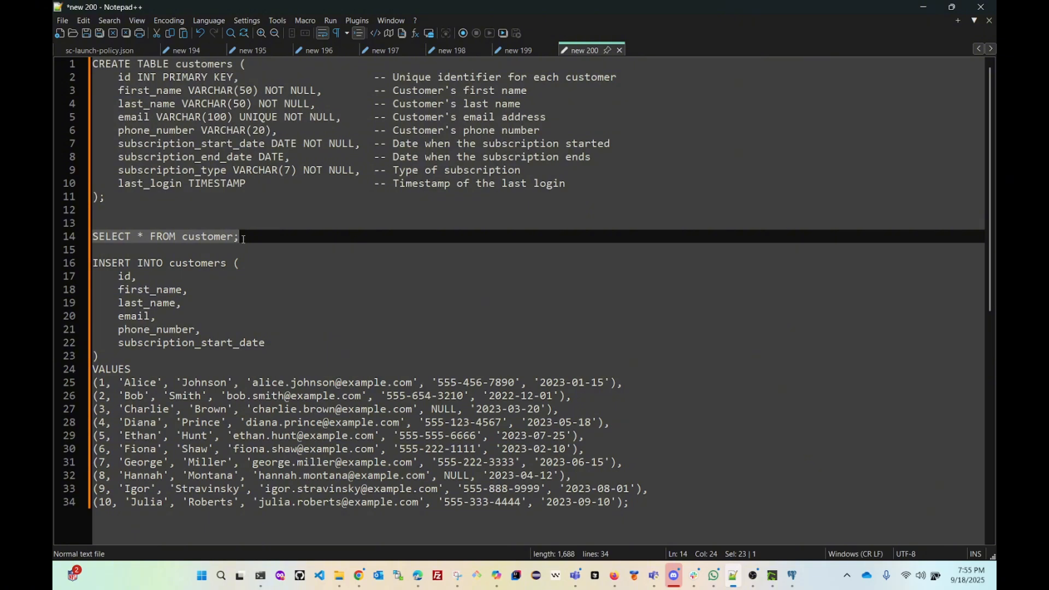
click(921, 8)
drag(330, 251, 273, 122)
text(SELECT * FROM customer;)
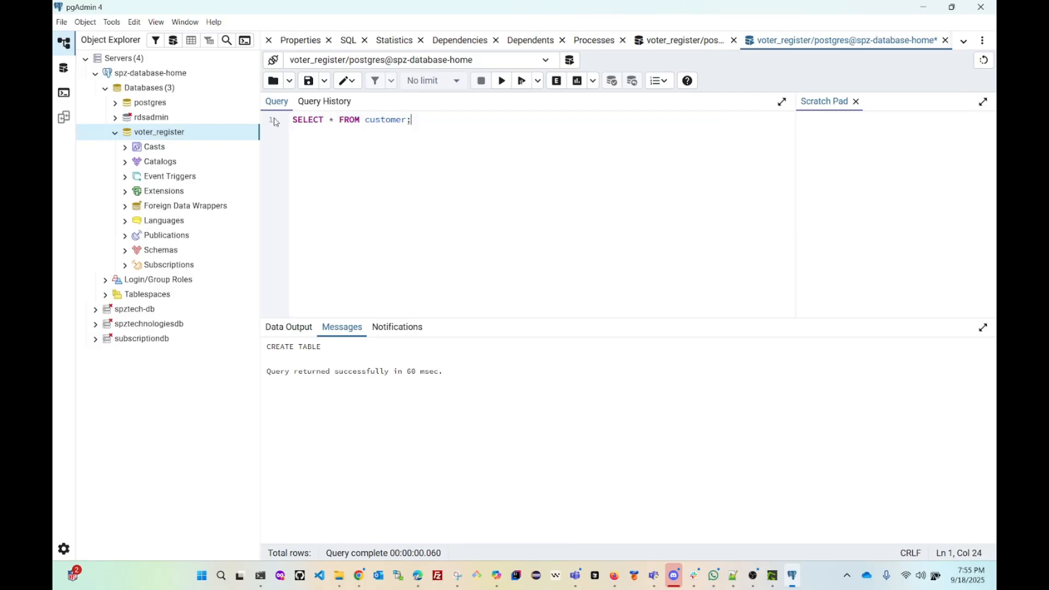
click(521, 88)
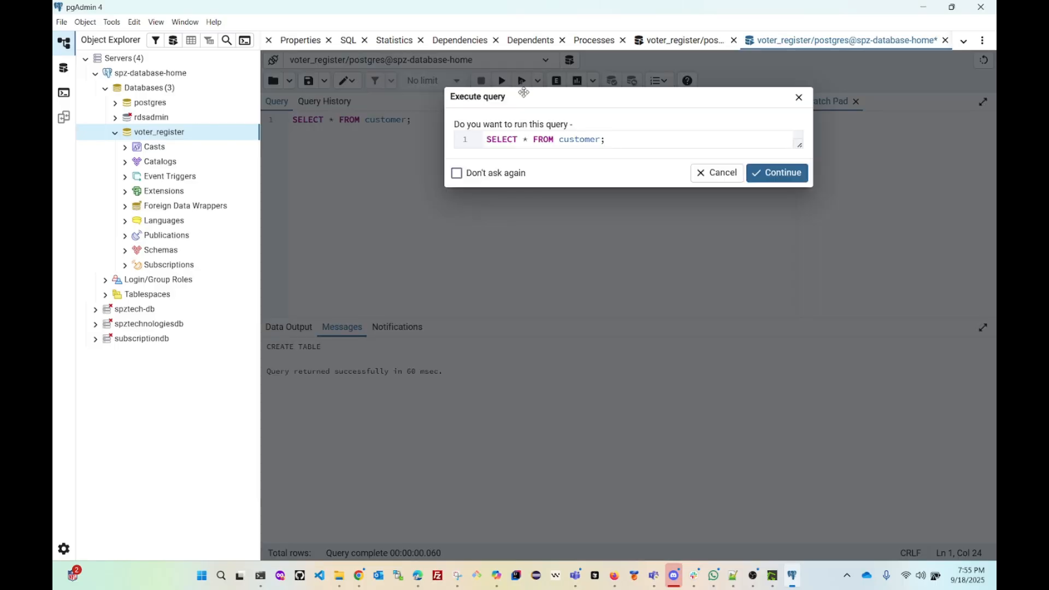
click(777, 176)
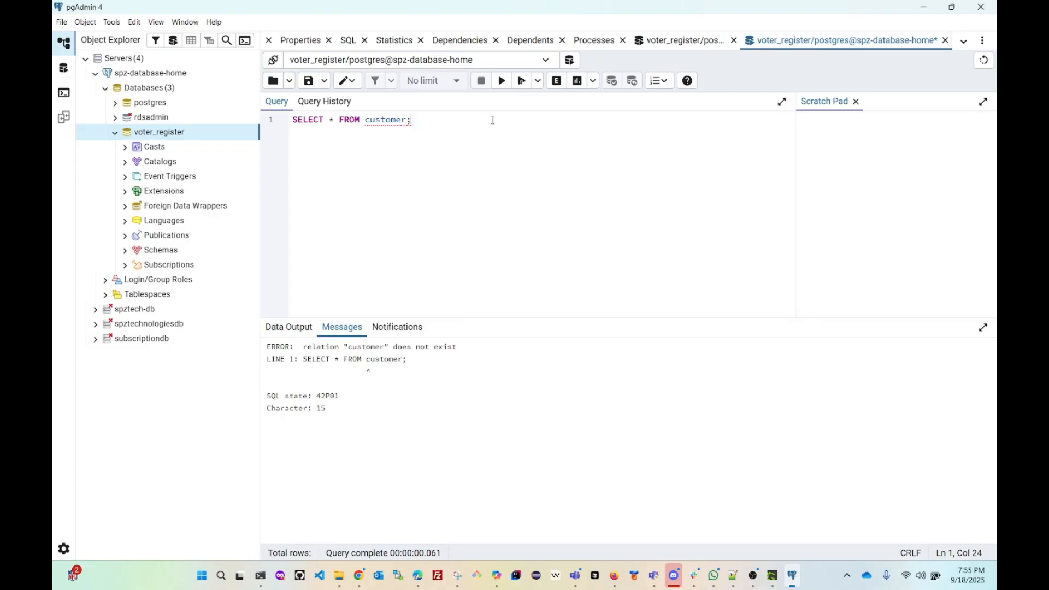
Copy the INSERT INTO customers statement with all ten rows from Notepad++ and return to pgAdmin 4.
click(733, 576)
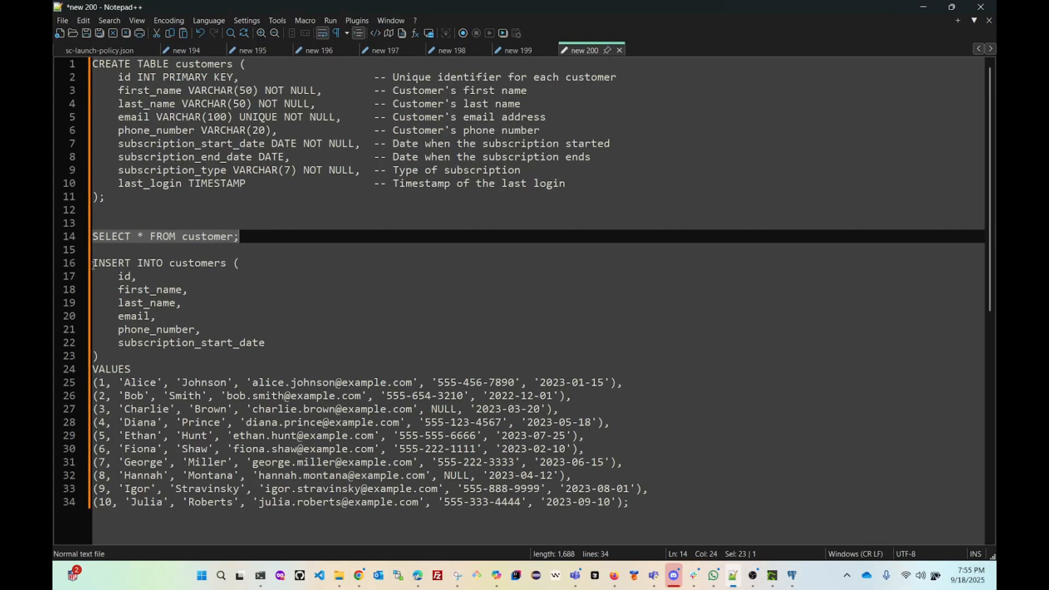
drag(93, 263, 631, 503)
key(ctrl+c)
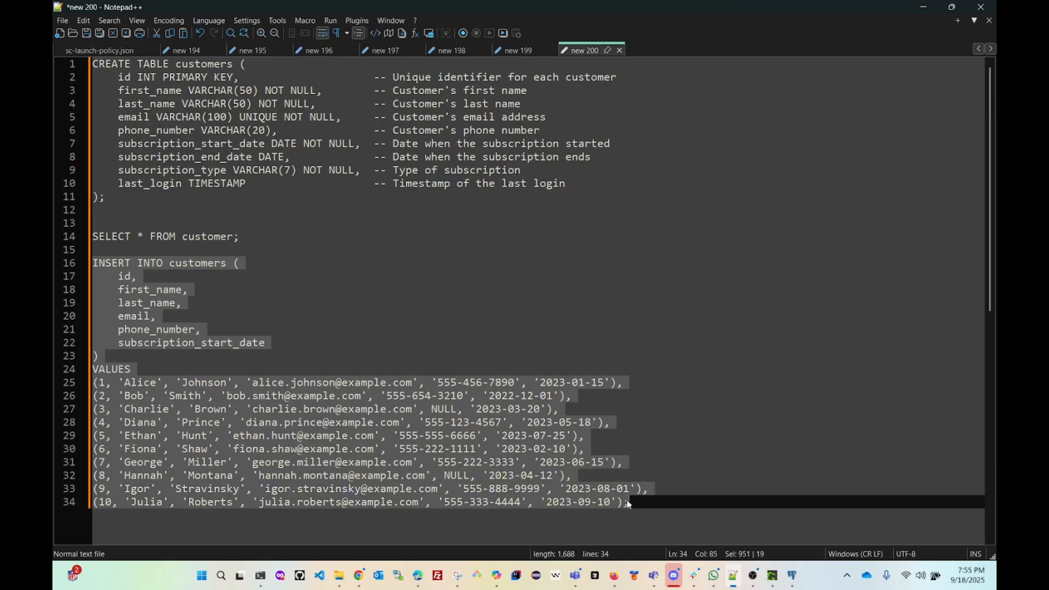
click(927, 8)
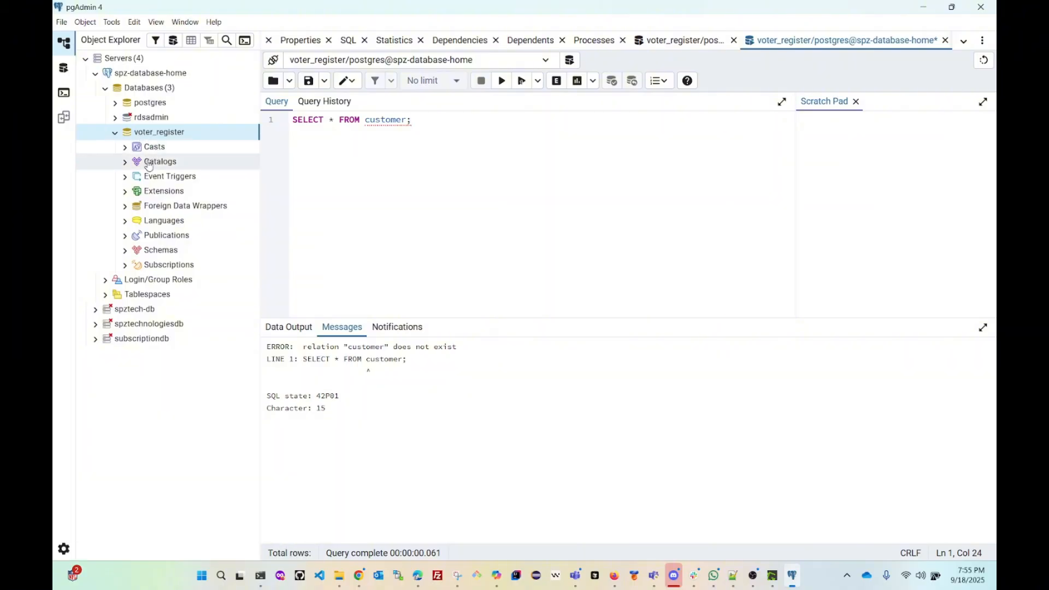
Expand voter_register's Schemas, public and Tables nodes down to the customers table to examine its contents.
click(125, 251)
click(135, 265)
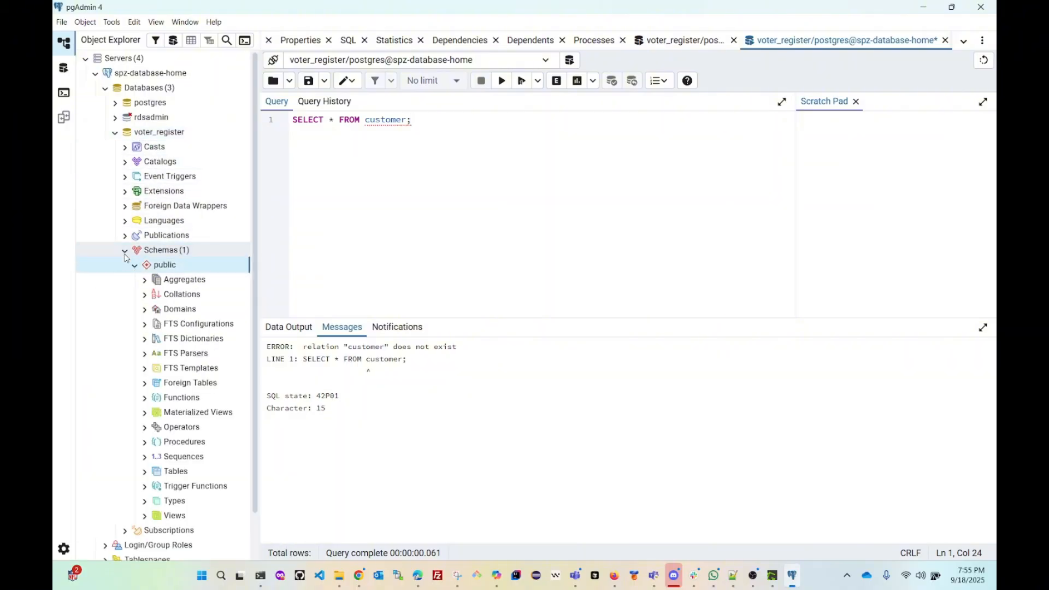
click(145, 475)
click(191, 487)
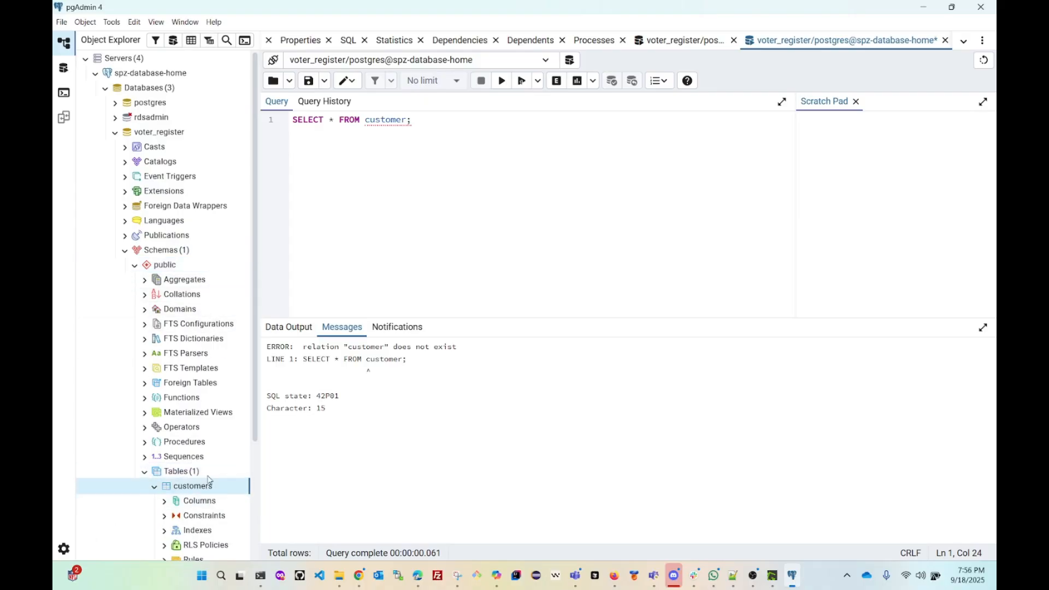
scroll(189, 494, down, 1)
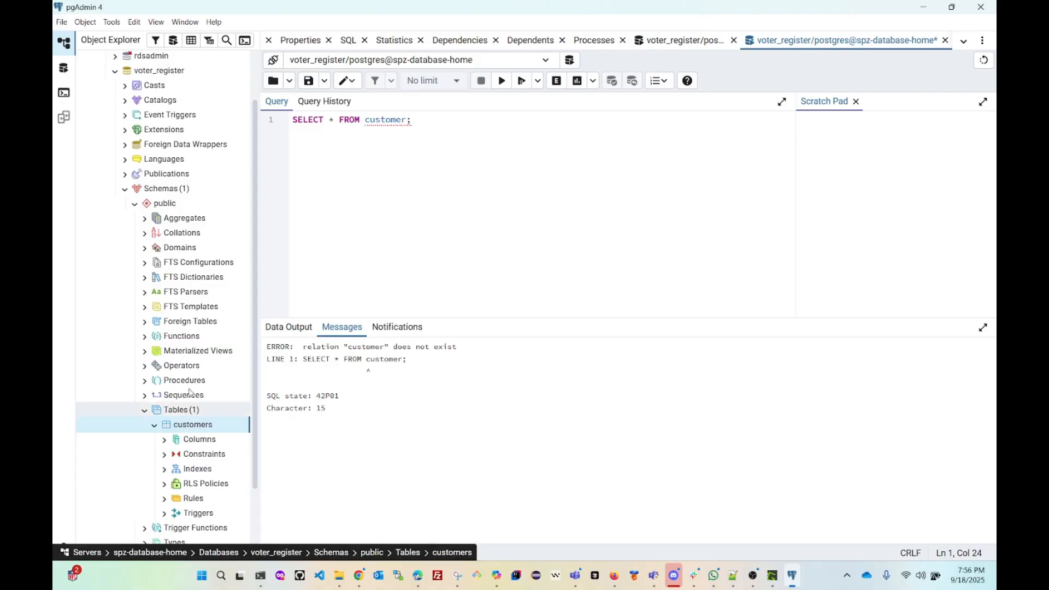
scroll(173, 195, up, 1)
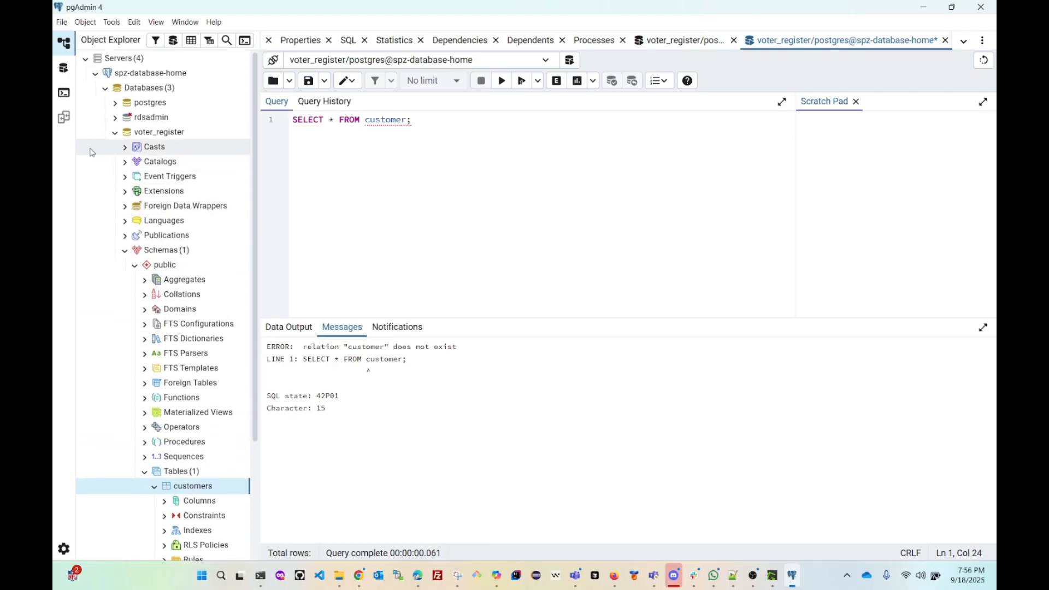
Replace the SELECT query with the copied INSERT INTO customers statement and try to execute it.
drag(437, 120, 293, 125)
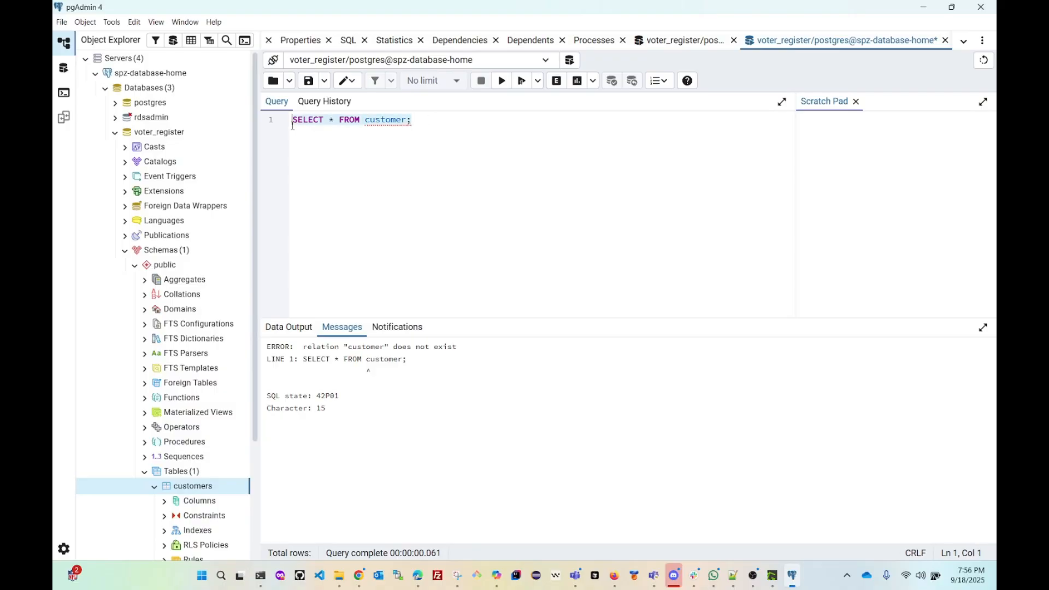
key(ctrl+v)
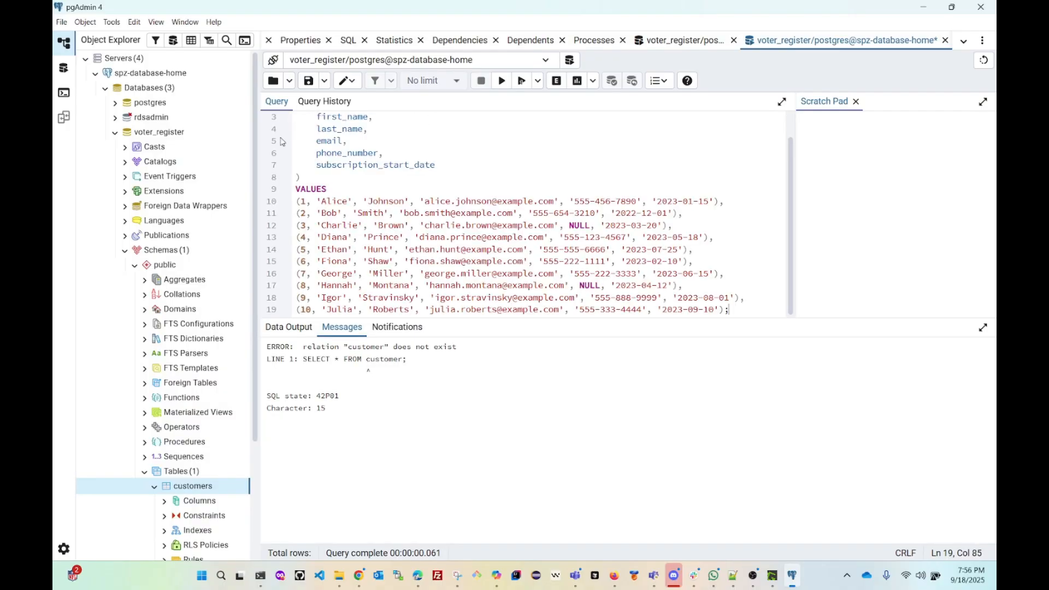
click(522, 82)
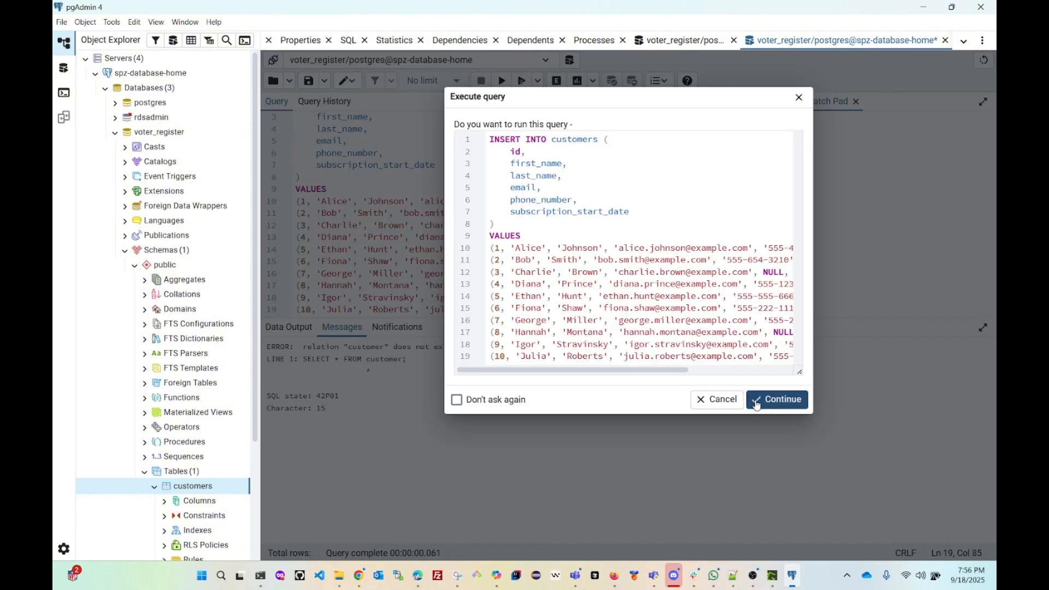
click(777, 400)
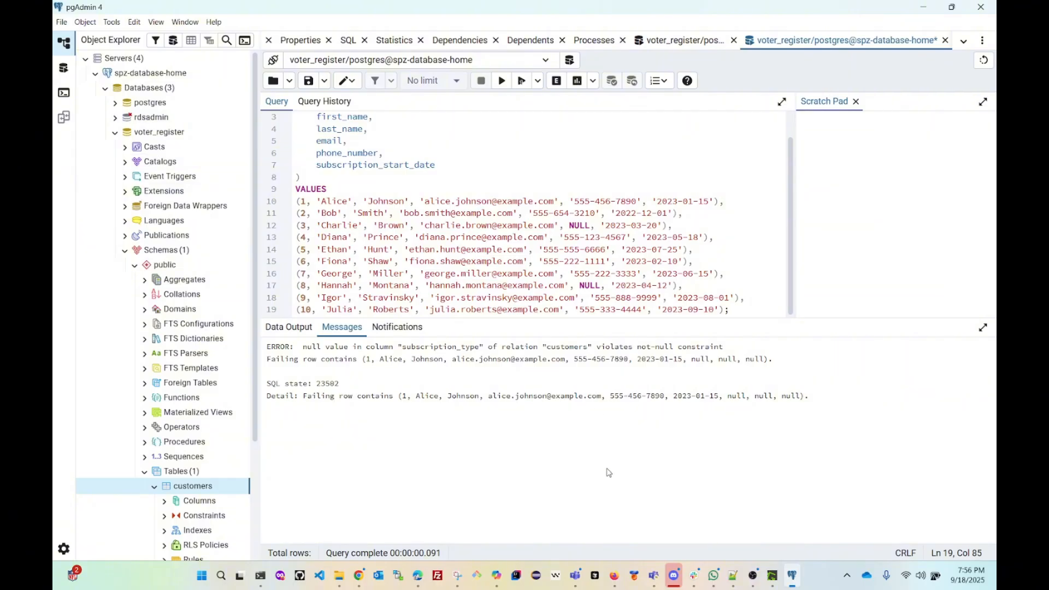
Copy SELECT * FROM customer; again from Notepad++, replace the INSERT statement in pgAdmin 4 with it, and run the query.
click(733, 583)
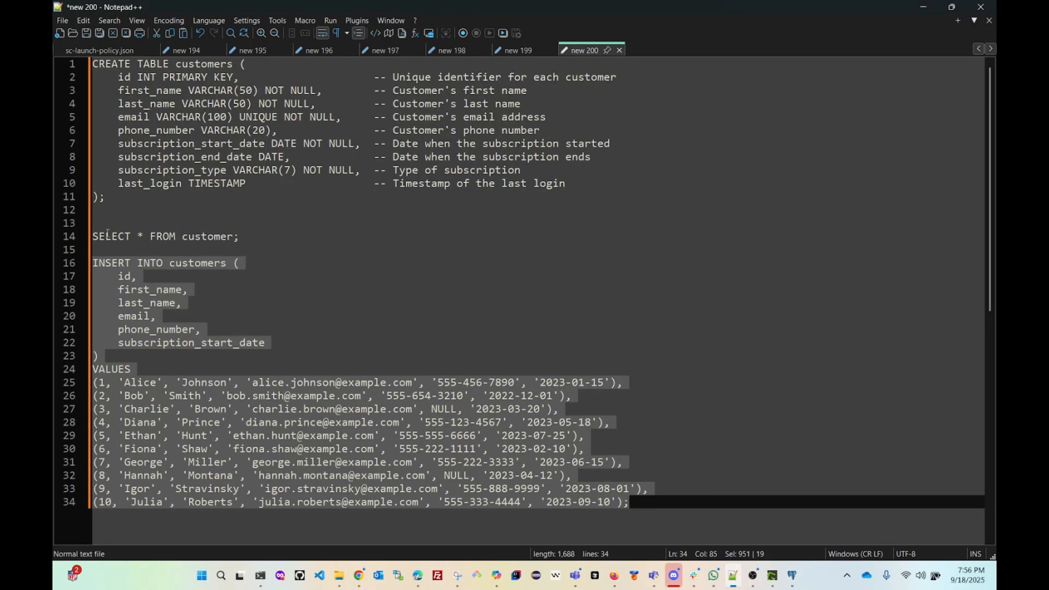
drag(96, 234, 240, 234)
key(ctrl+c)
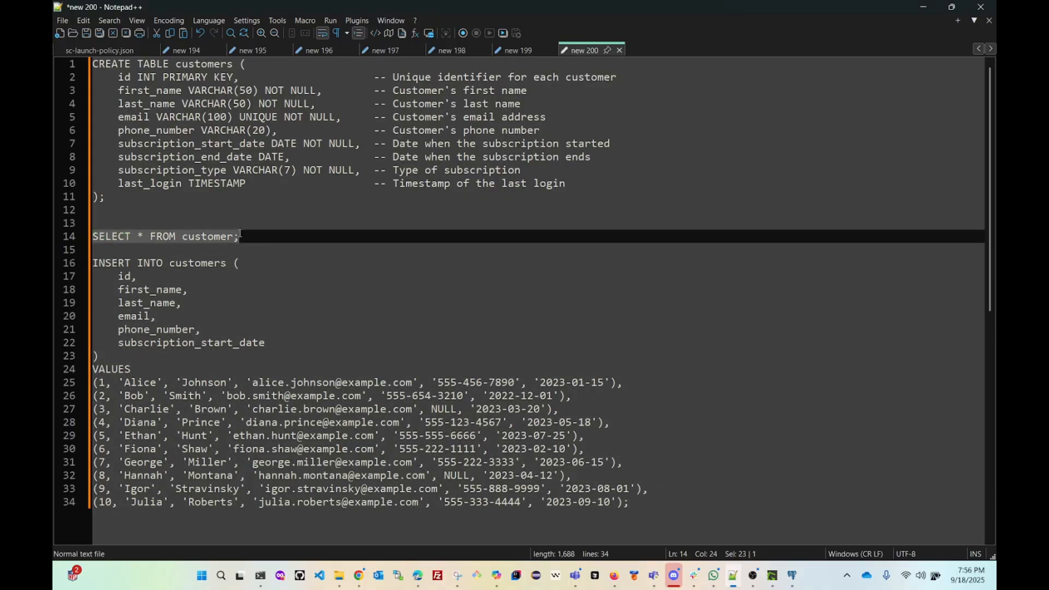
click(923, 8)
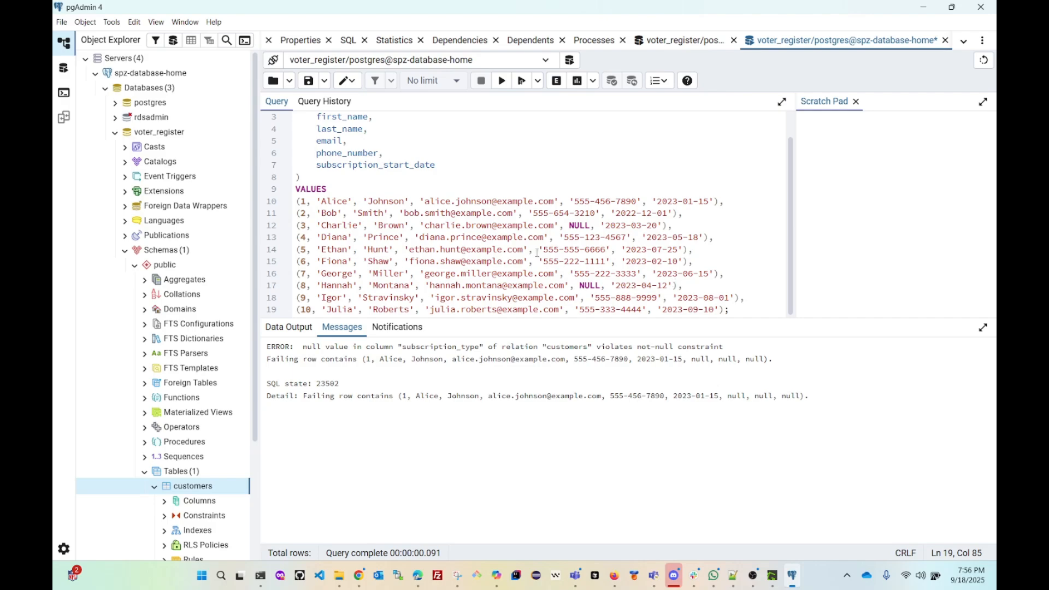
drag(743, 307, 298, 109)
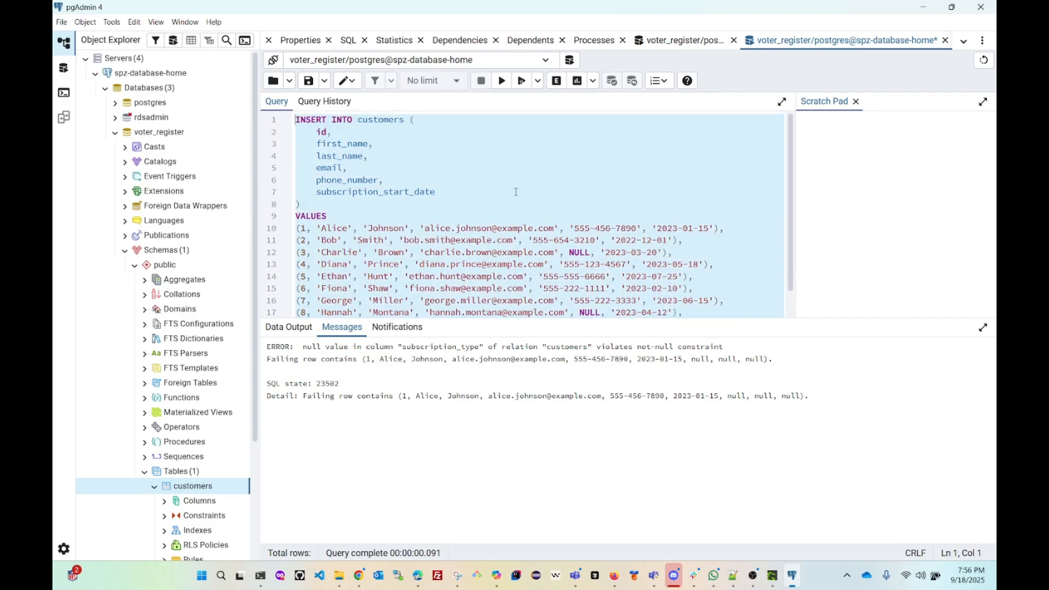
scroll(515, 192, down, 1)
key(ctrl+v)
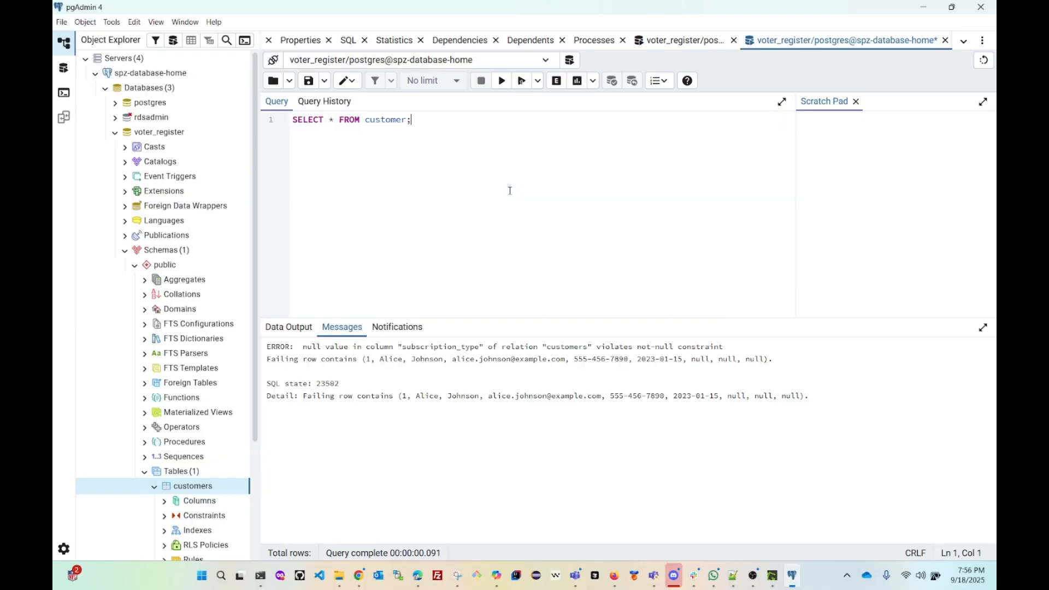
click(502, 84)
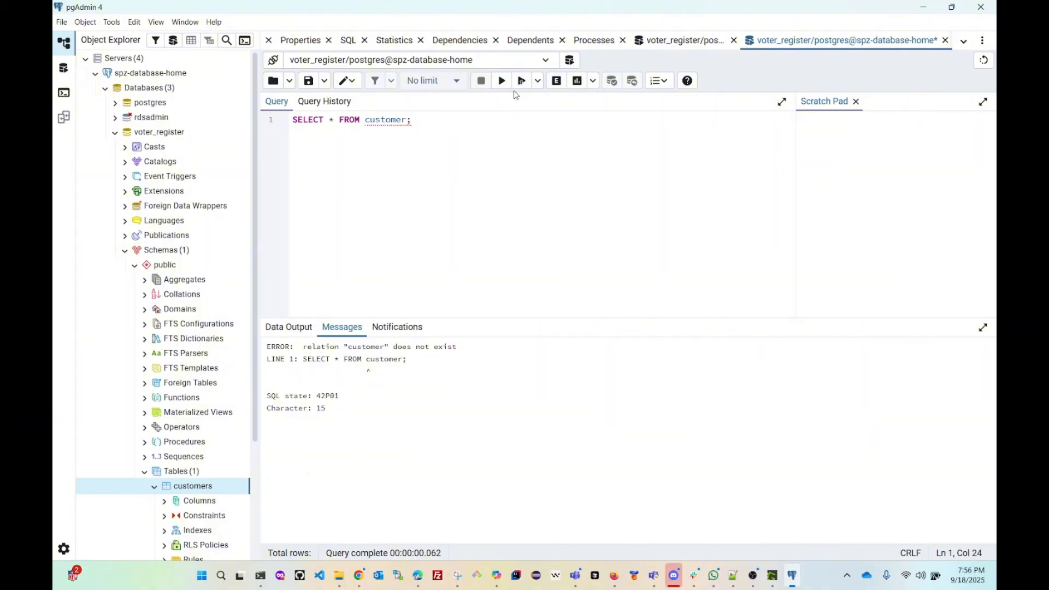
Try to run SELECT * FROM customer; twice more as a single query, checking the data output in between.
click(521, 83)
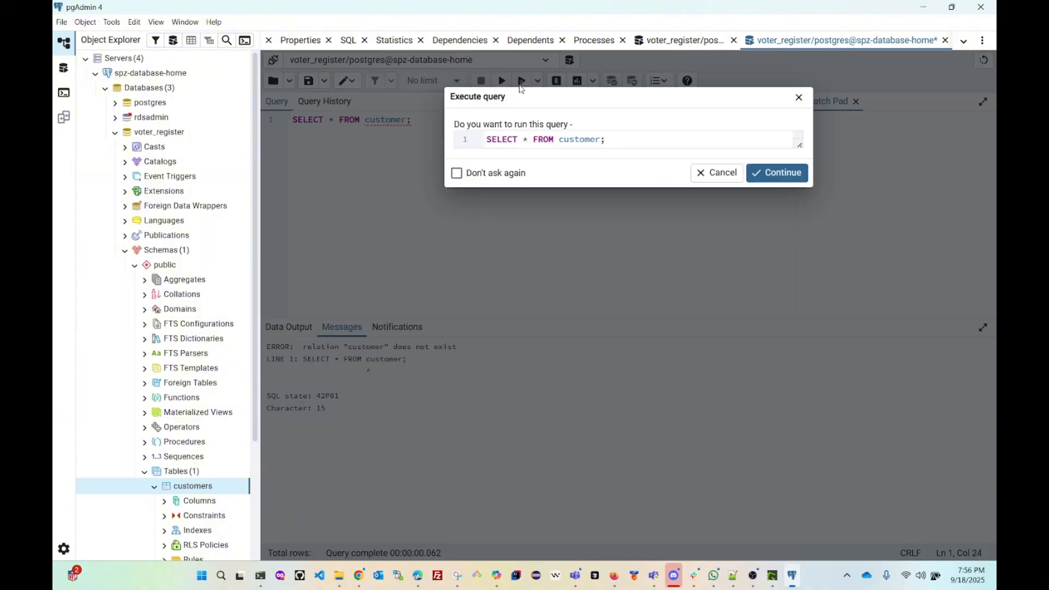
click(780, 174)
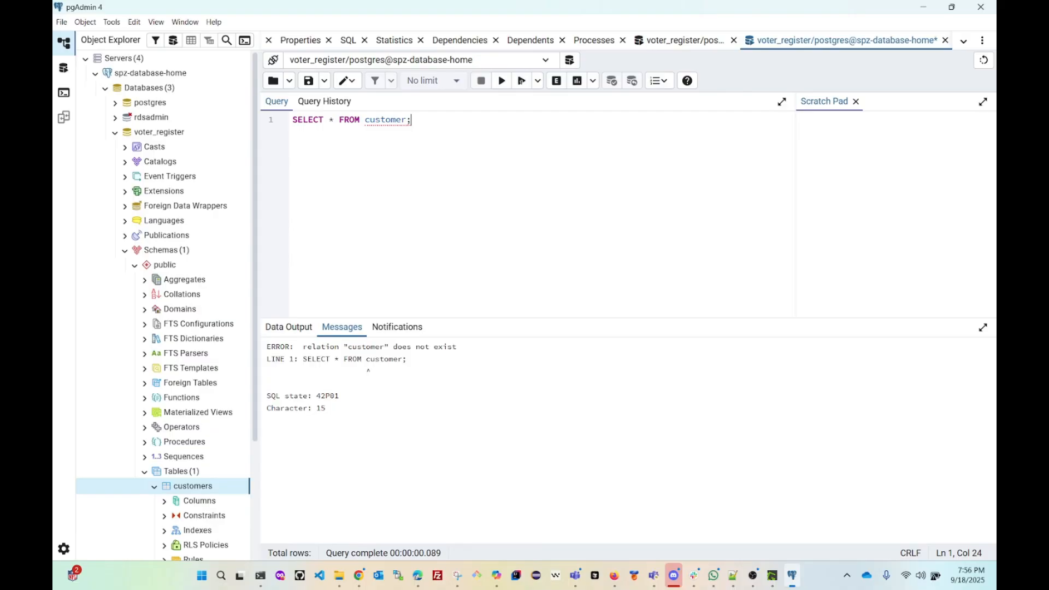
click(293, 333)
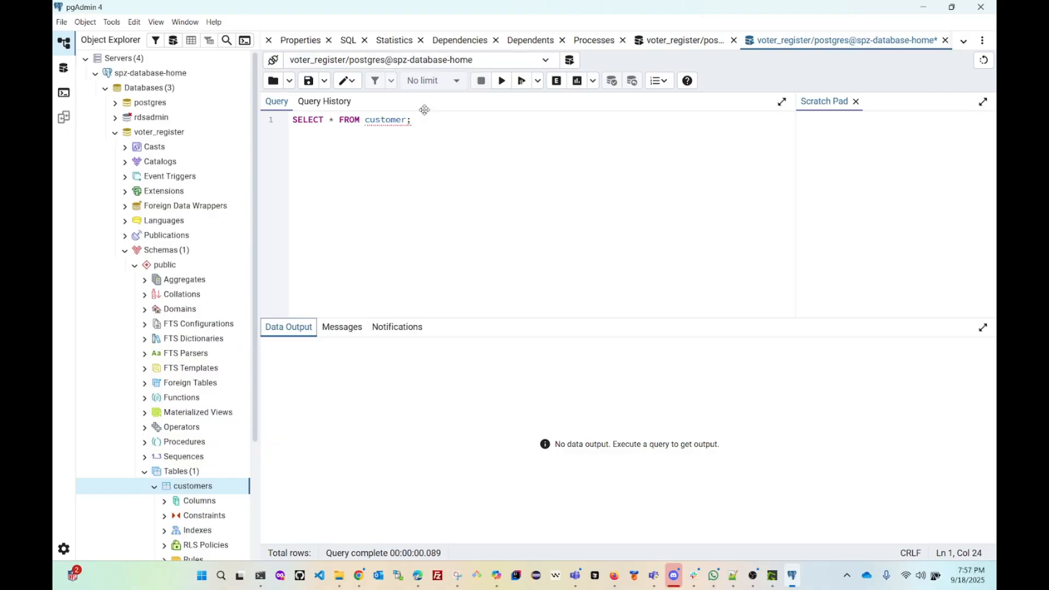
drag(427, 121, 272, 124)
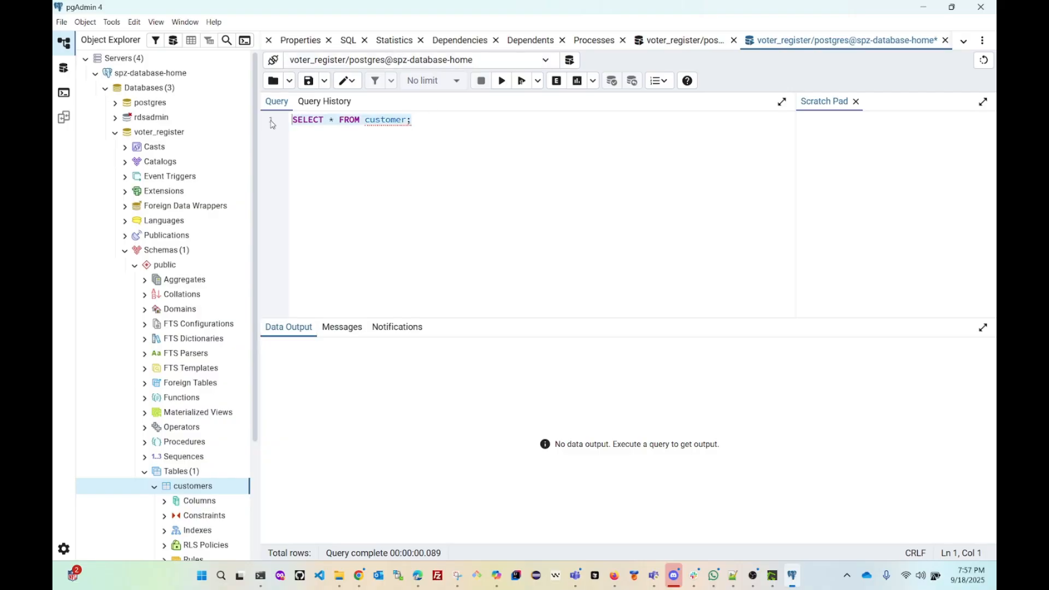
click(521, 82)
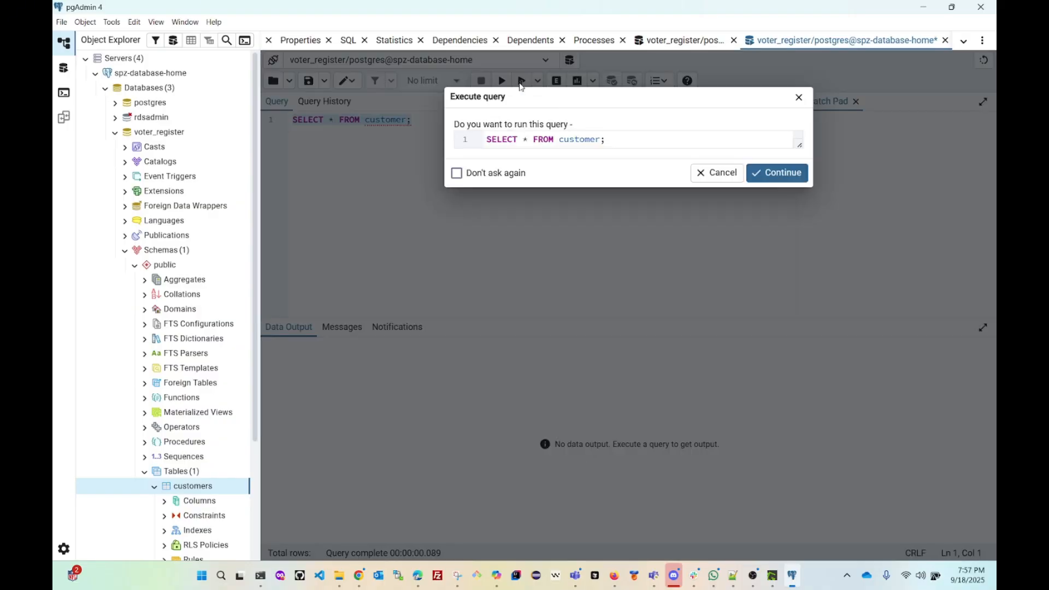
click(776, 174)
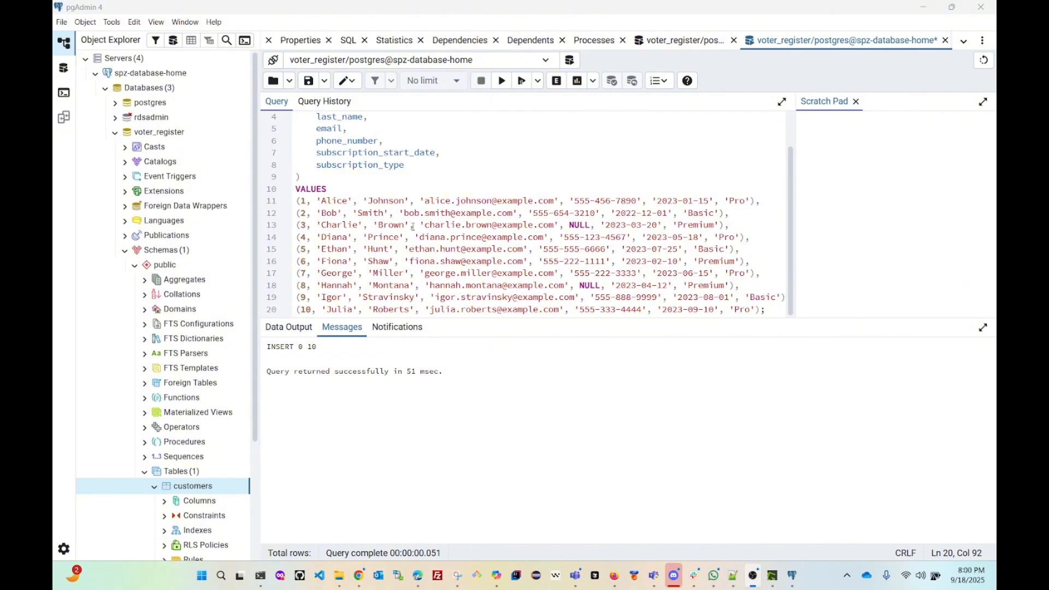
Review the INSERT INTO customers statement that includes subscription_type, and highlight its execution message.
scroll(413, 228, up, 1)
scroll(413, 228, down, 1)
scroll(412, 227, up, 1)
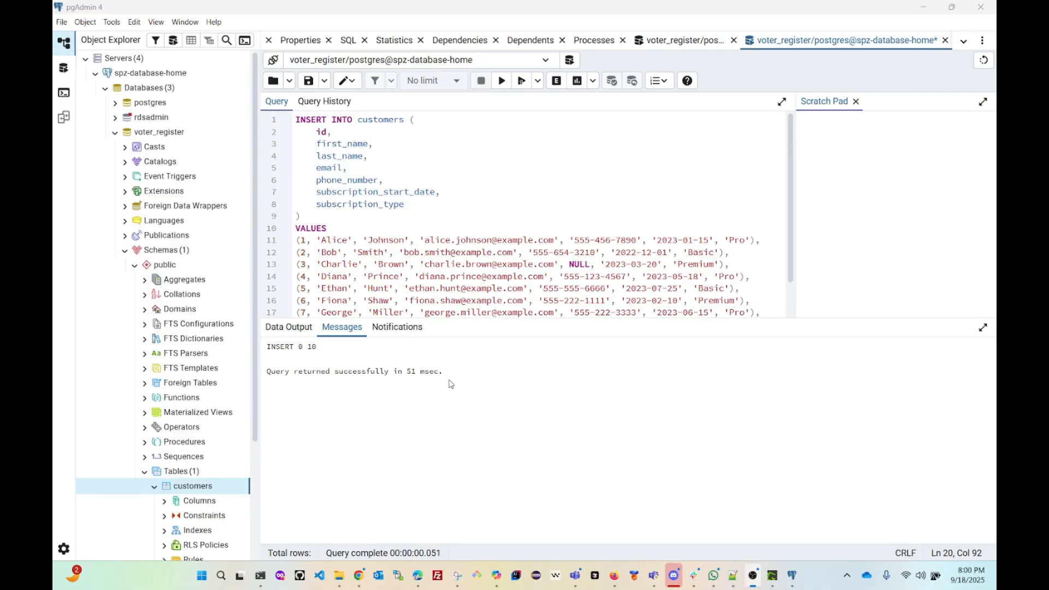
drag(268, 372, 449, 379)
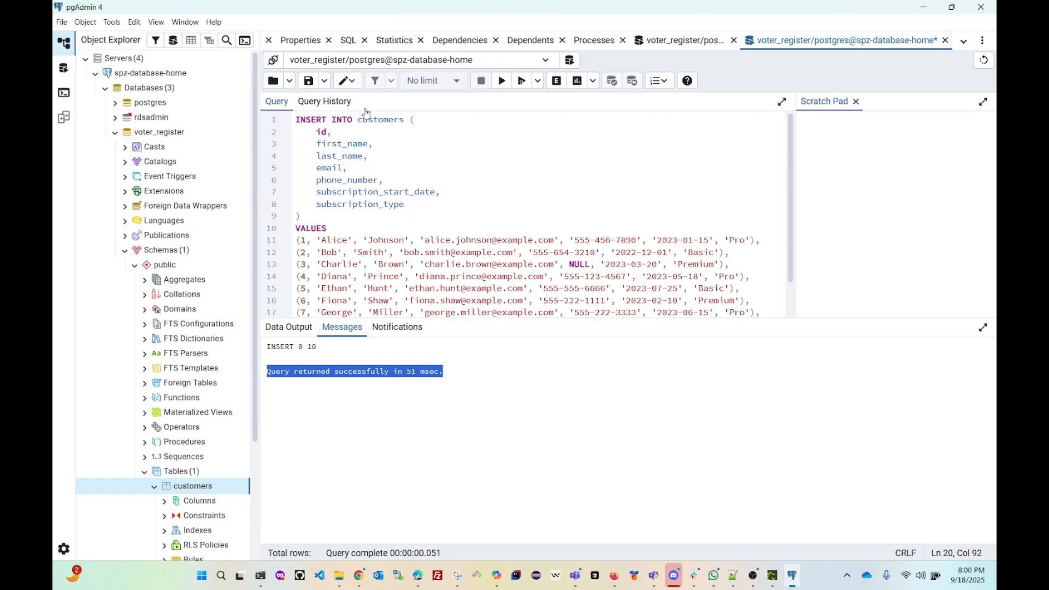
Copy the SELECT * FROM customer; line from Notepad++ and return to pgAdmin 4.
mouse_move(733, 576)
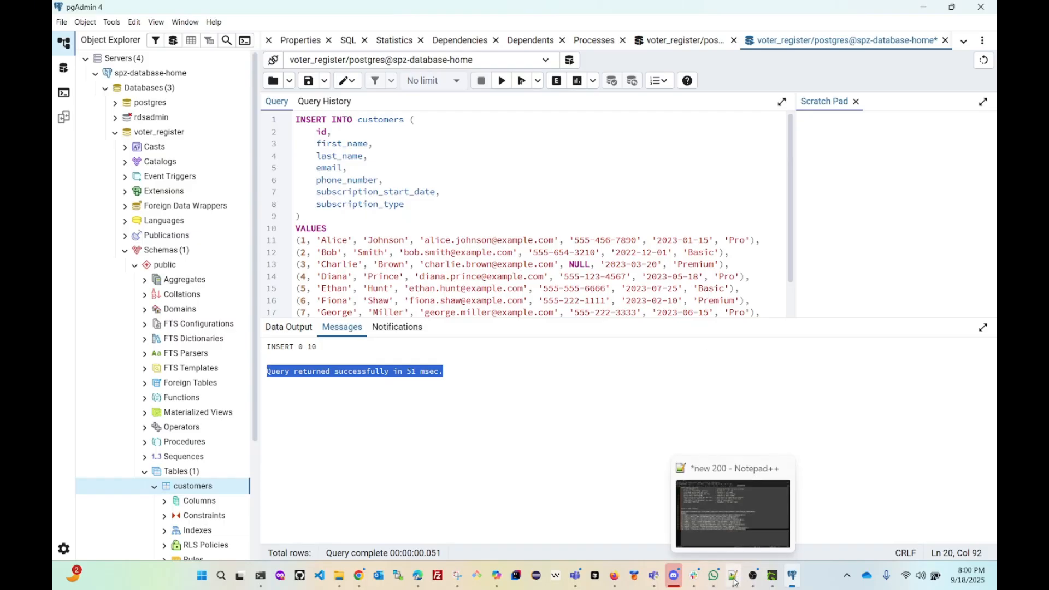
click(716, 525)
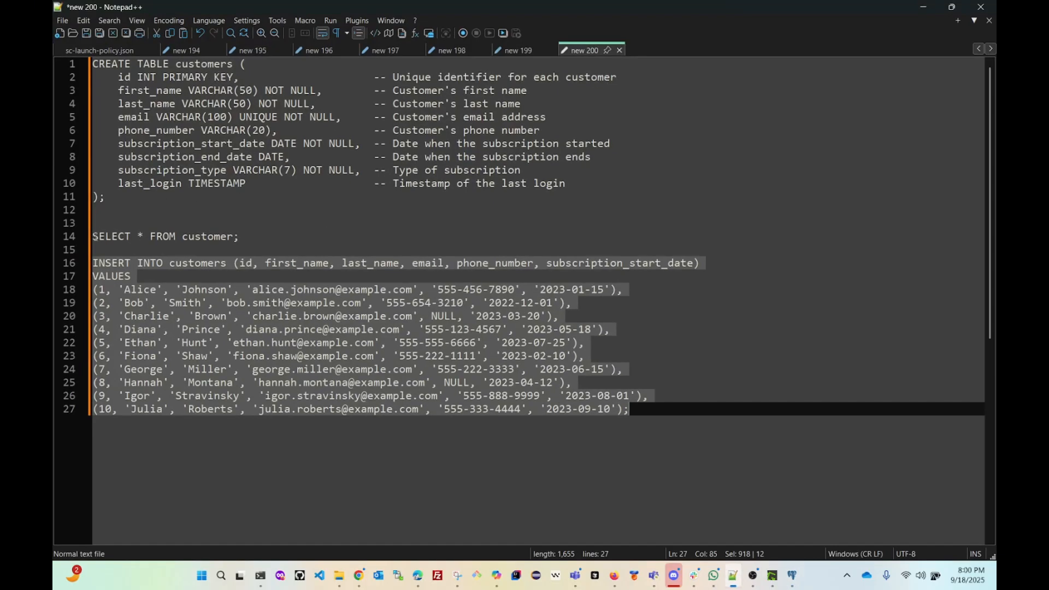
drag(94, 236, 242, 238)
key(ctrl+c)
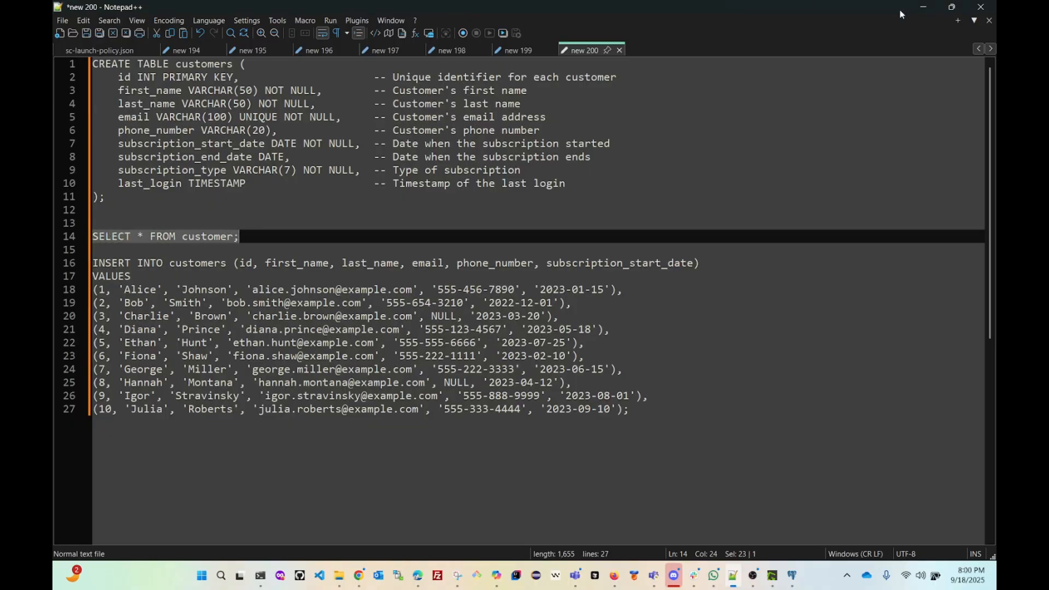
click(927, 9)
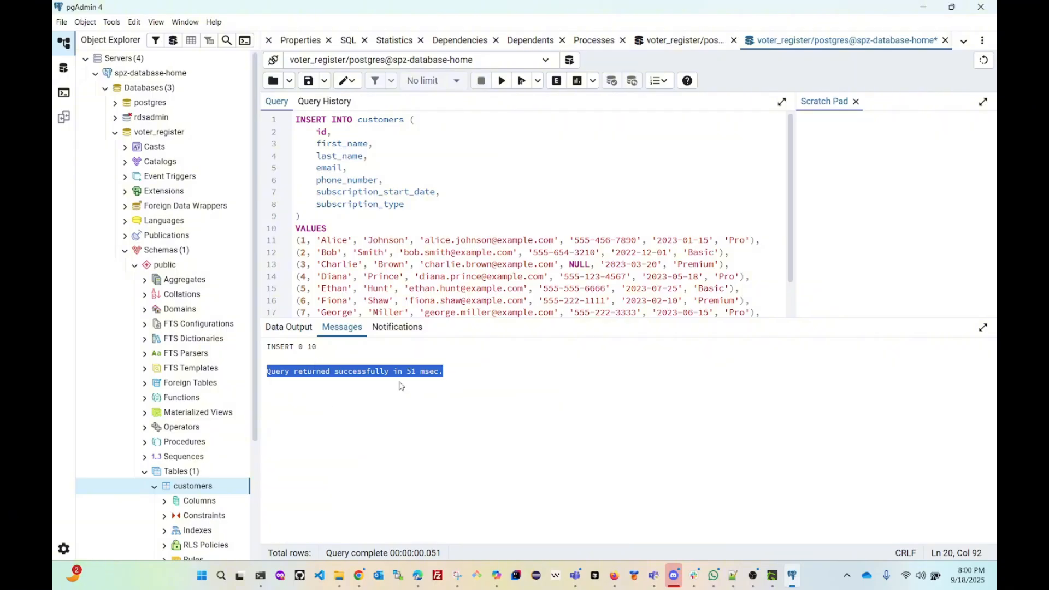
Replace the whole INSERT INTO customers statement in the query editor with SELECT * FROM customer; and execute the script.
scroll(538, 267, down, 2)
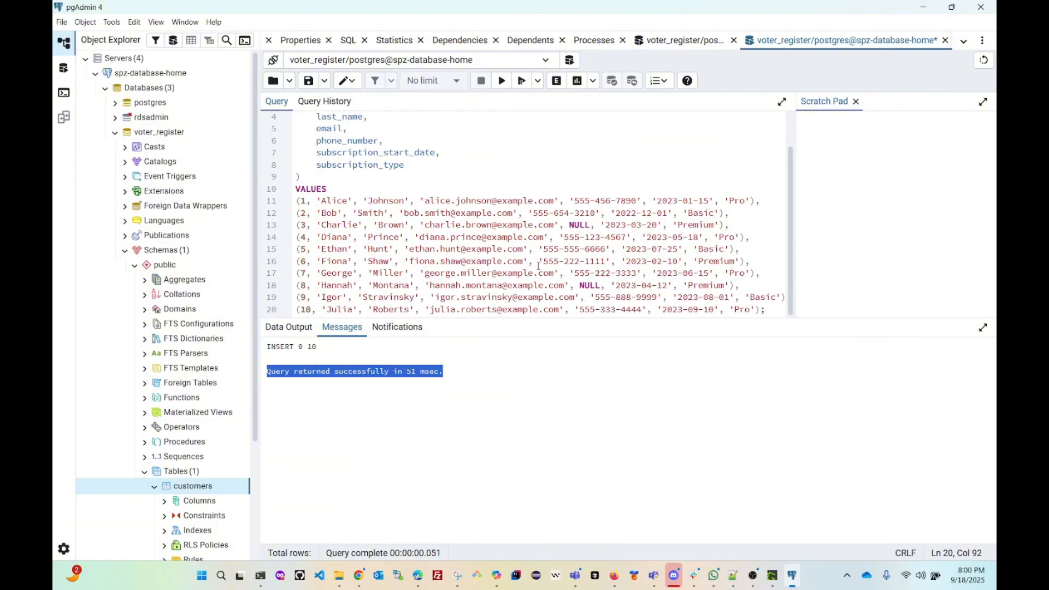
click(442, 219)
key(ctrl+a)
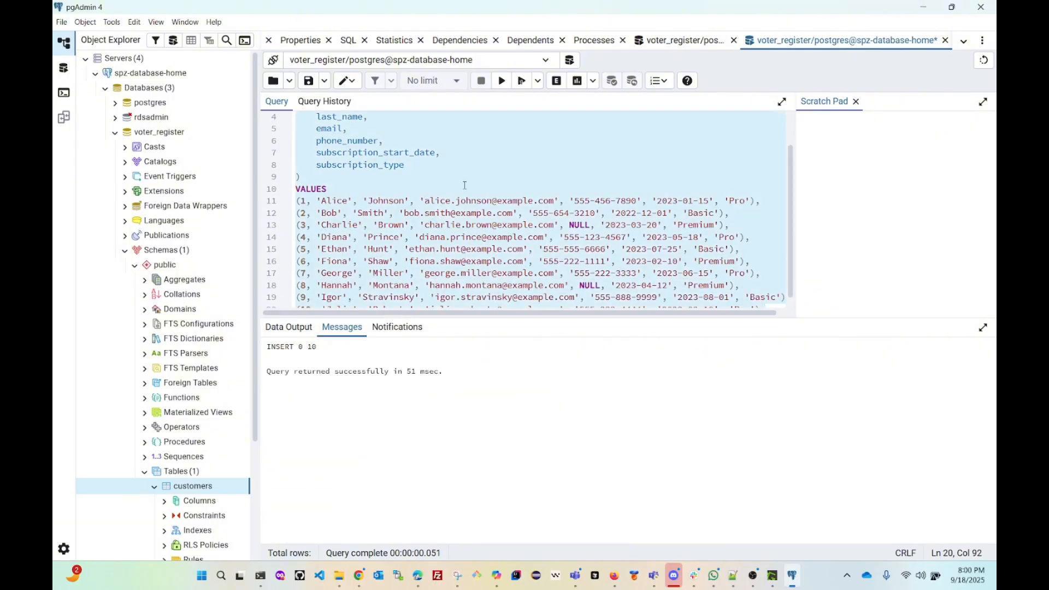
key(ctrl+v)
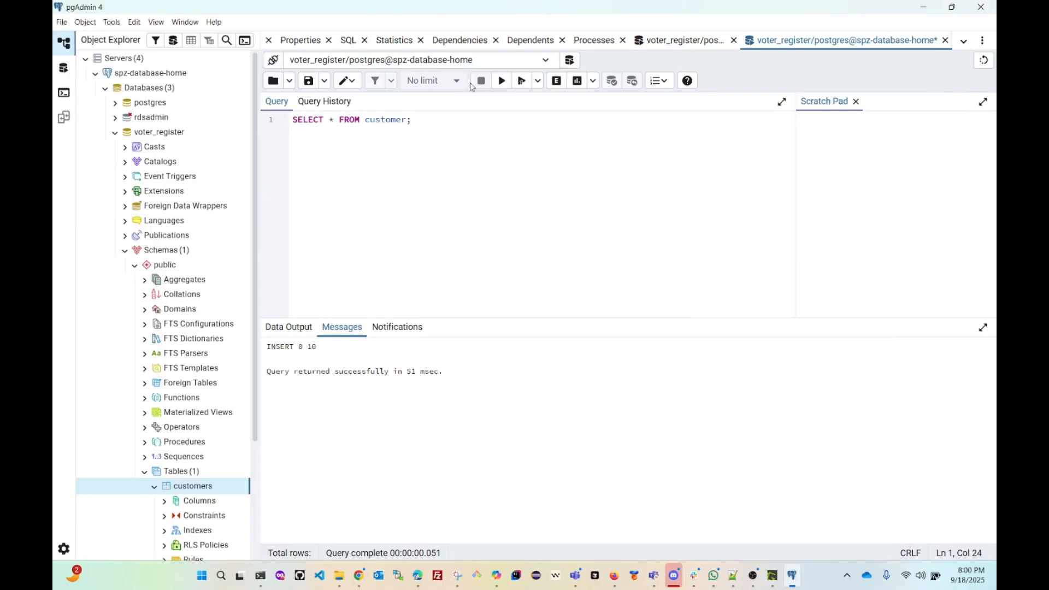
click(500, 84)
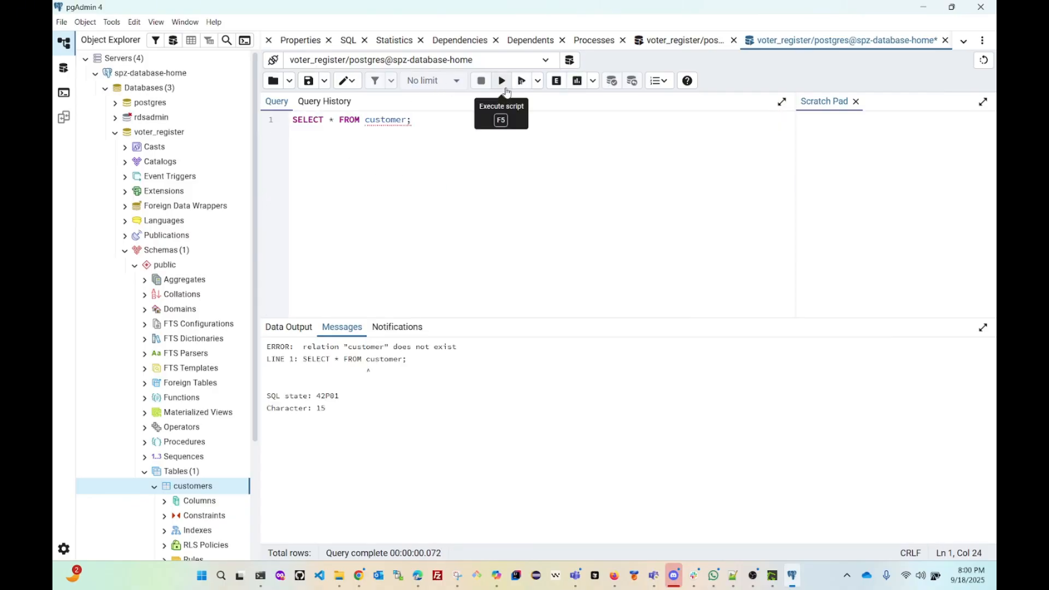
Select the SELECT * FROM customer; statement and try to execute it as a single query.
drag(443, 120, 281, 127)
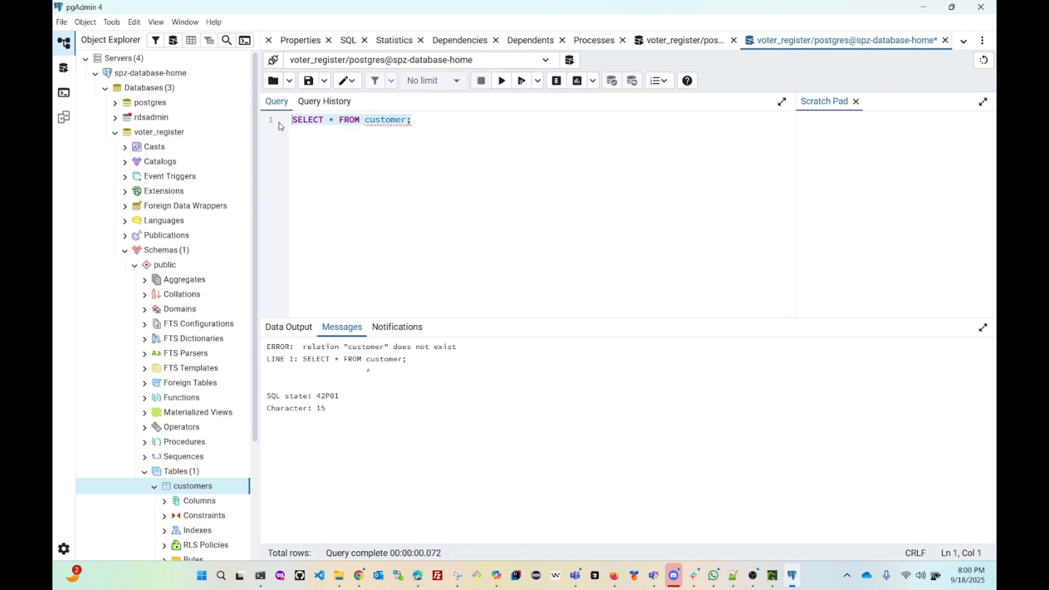
click(522, 85)
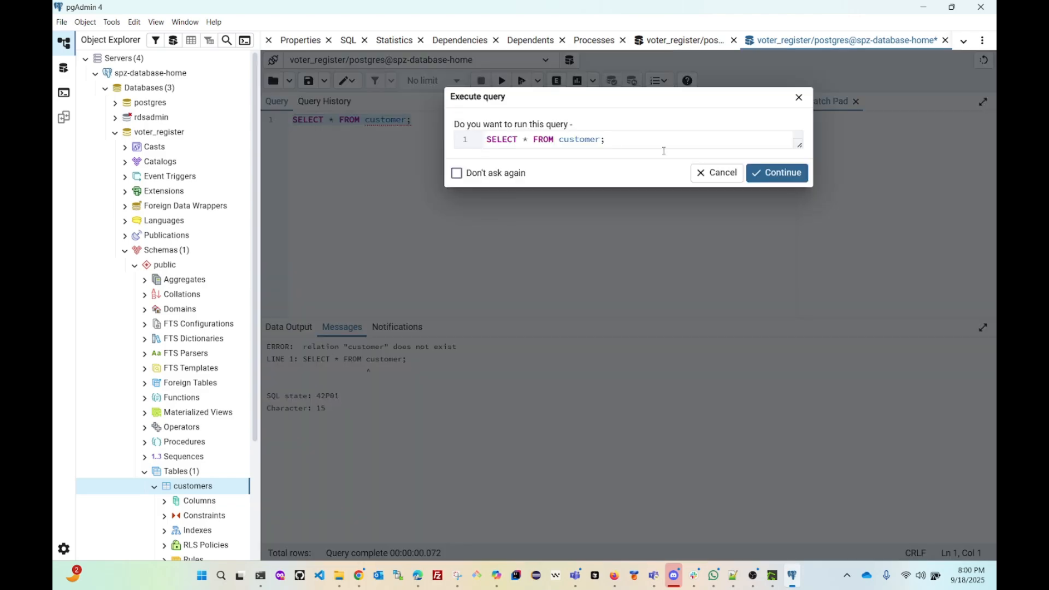
click(775, 173)
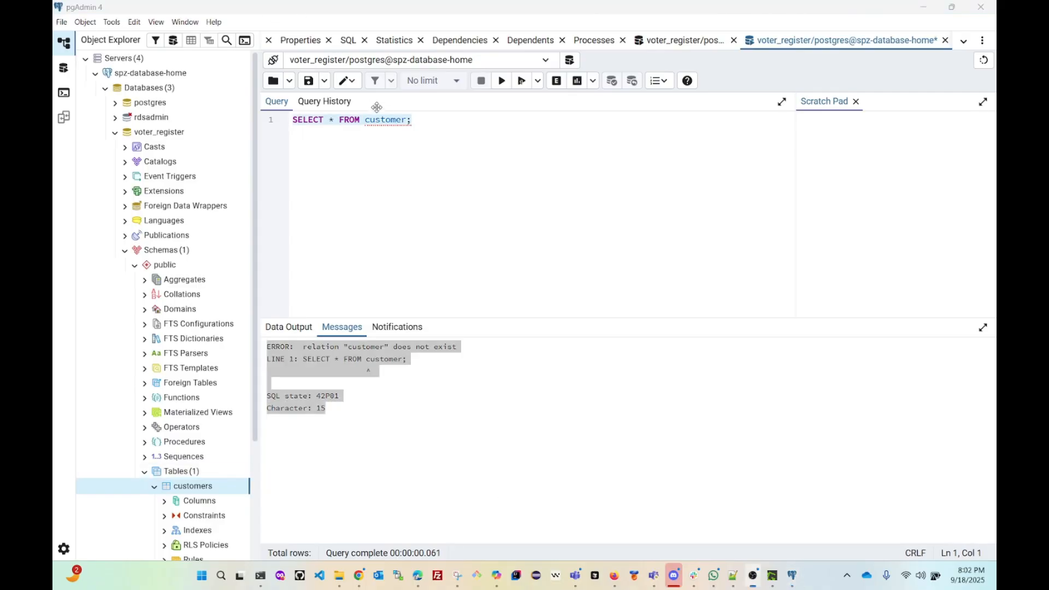
Correct the table name so the query reads SELECT * FROM customers; and execute it.
click(430, 121)
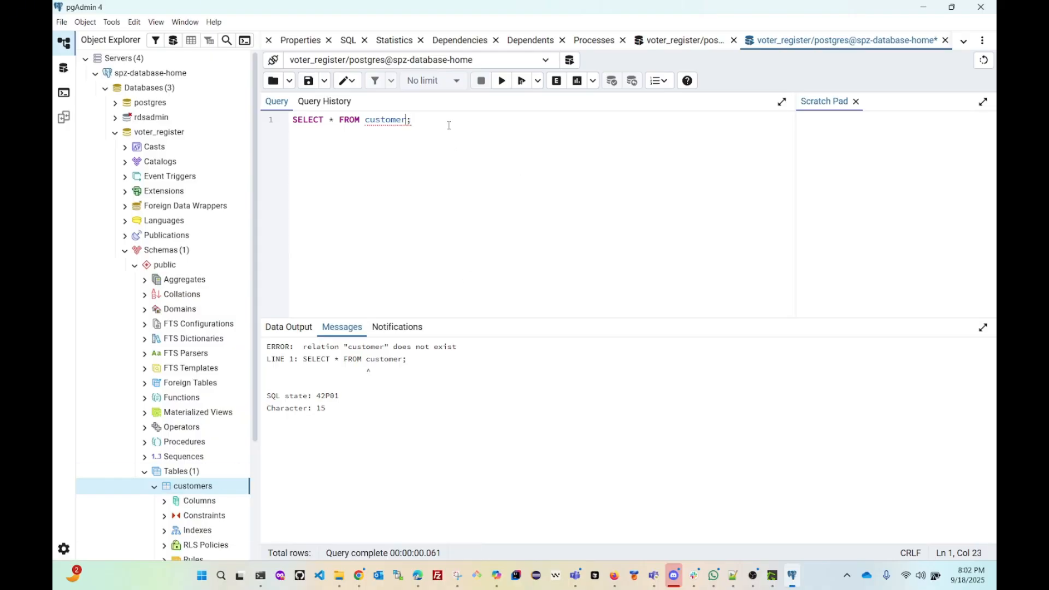
text(s)
click(502, 83)
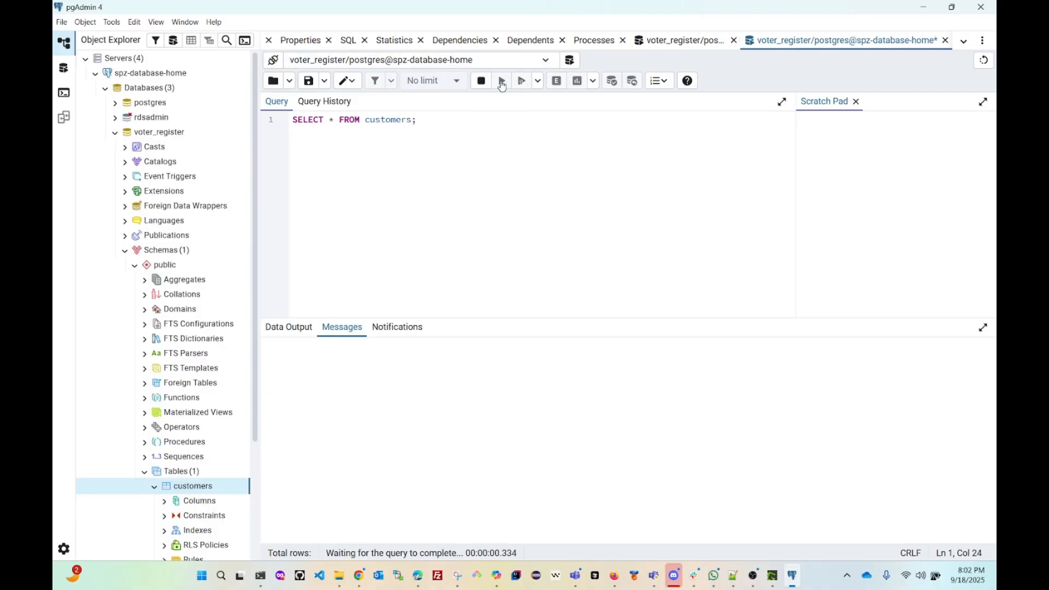